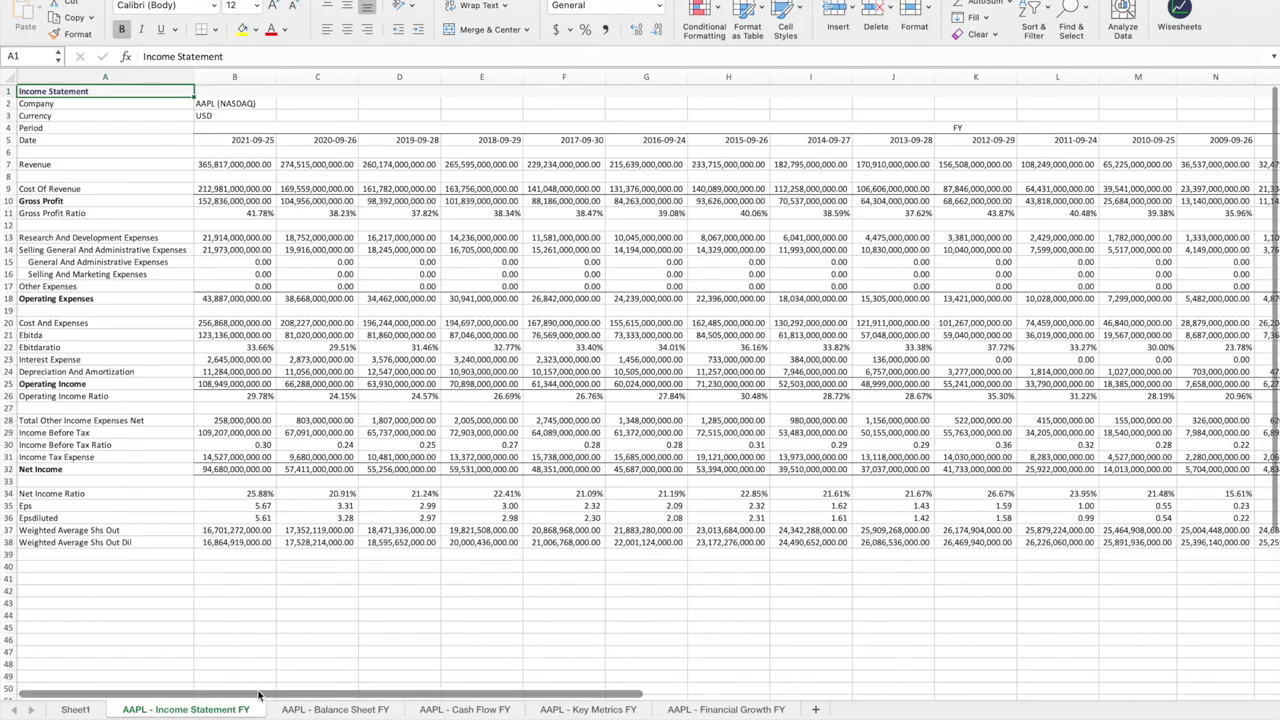
{"action": "scroll", "coordinate": [258, 695], "scroll_direction": "right", "scroll_amount": 15}
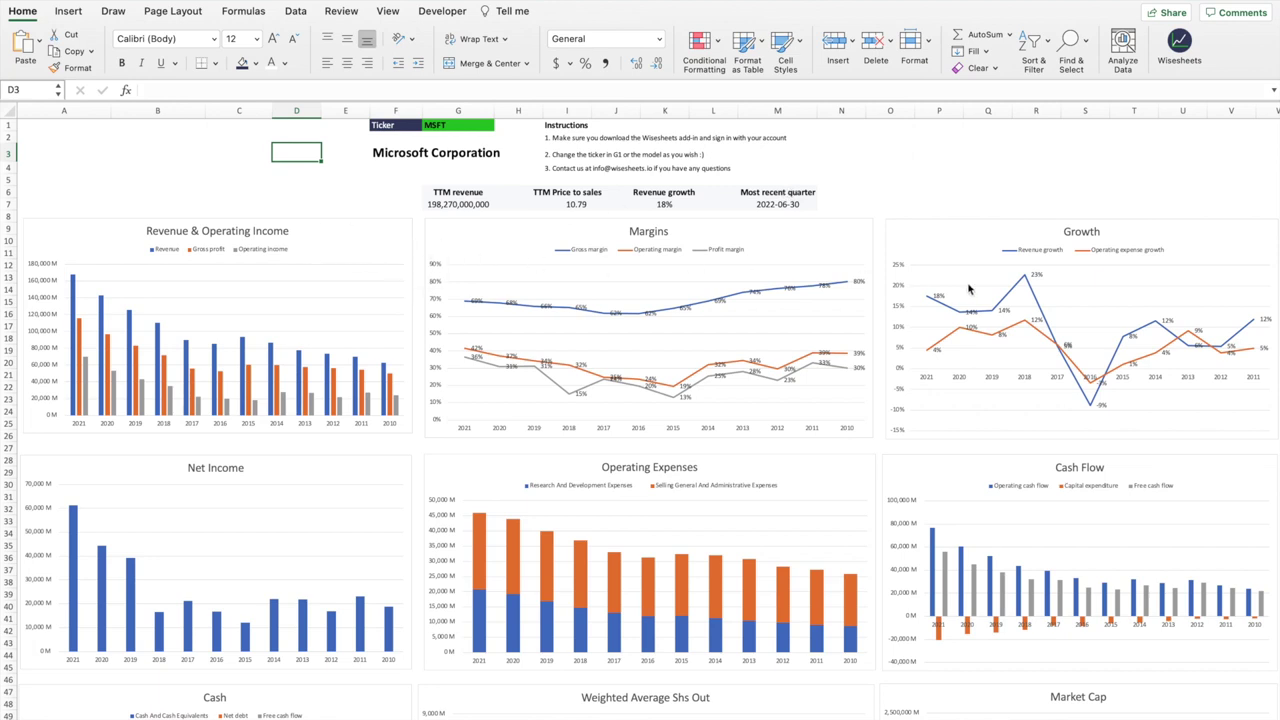
{"action": "scroll", "coordinate": [716, 375], "scroll_direction": "down", "scroll_amount": 5}
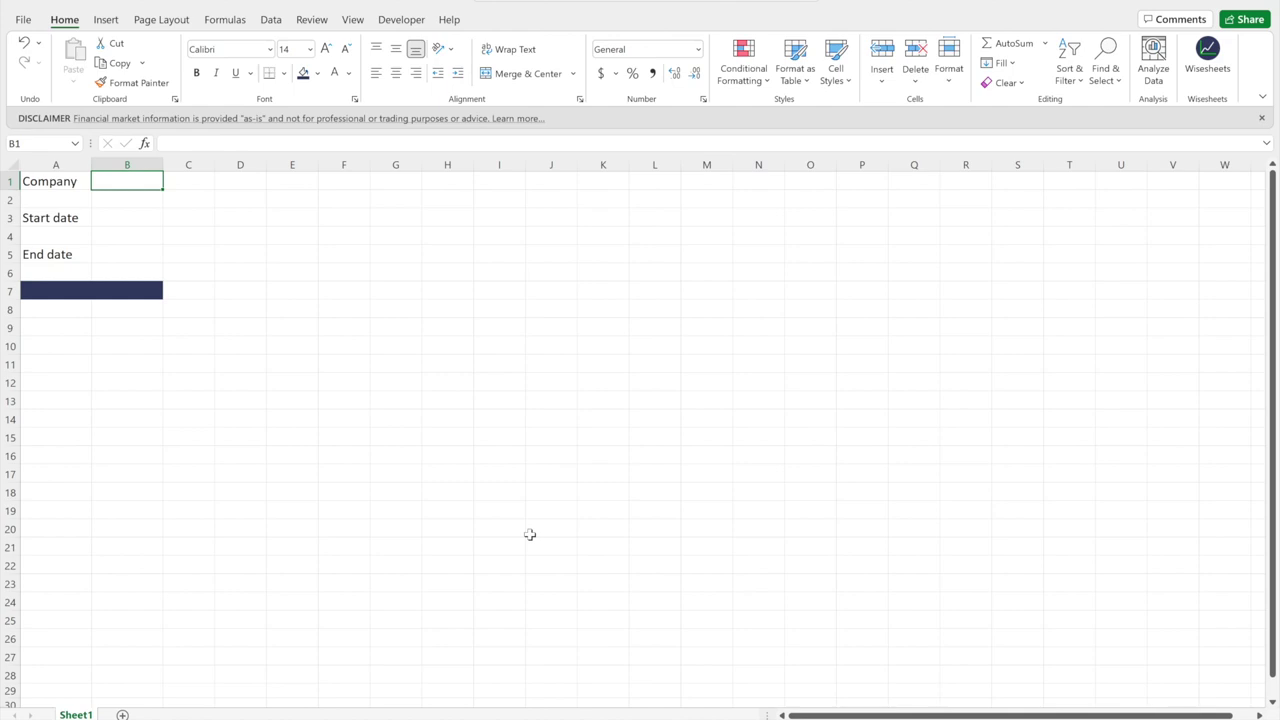
{"action": "key", "text": "Left"}
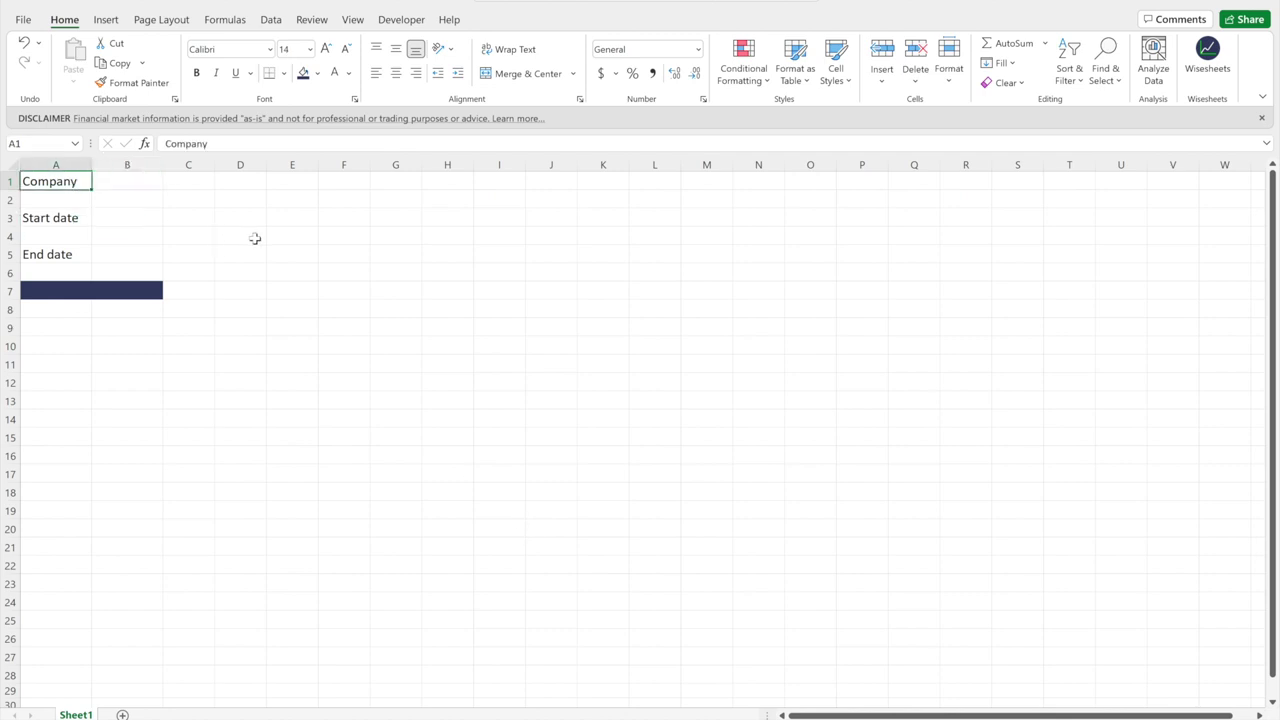
{"action": "left_click", "coordinate": [66, 220]}
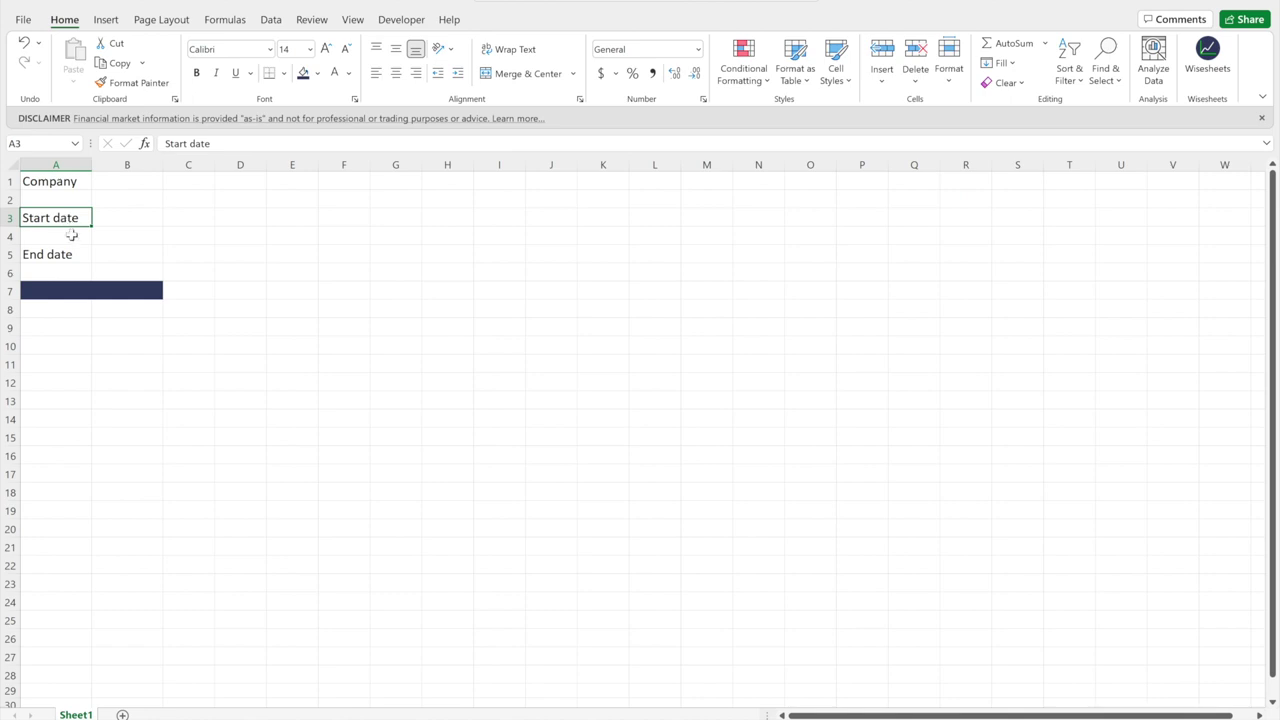
{"action": "left_click", "coordinate": [76, 254]}
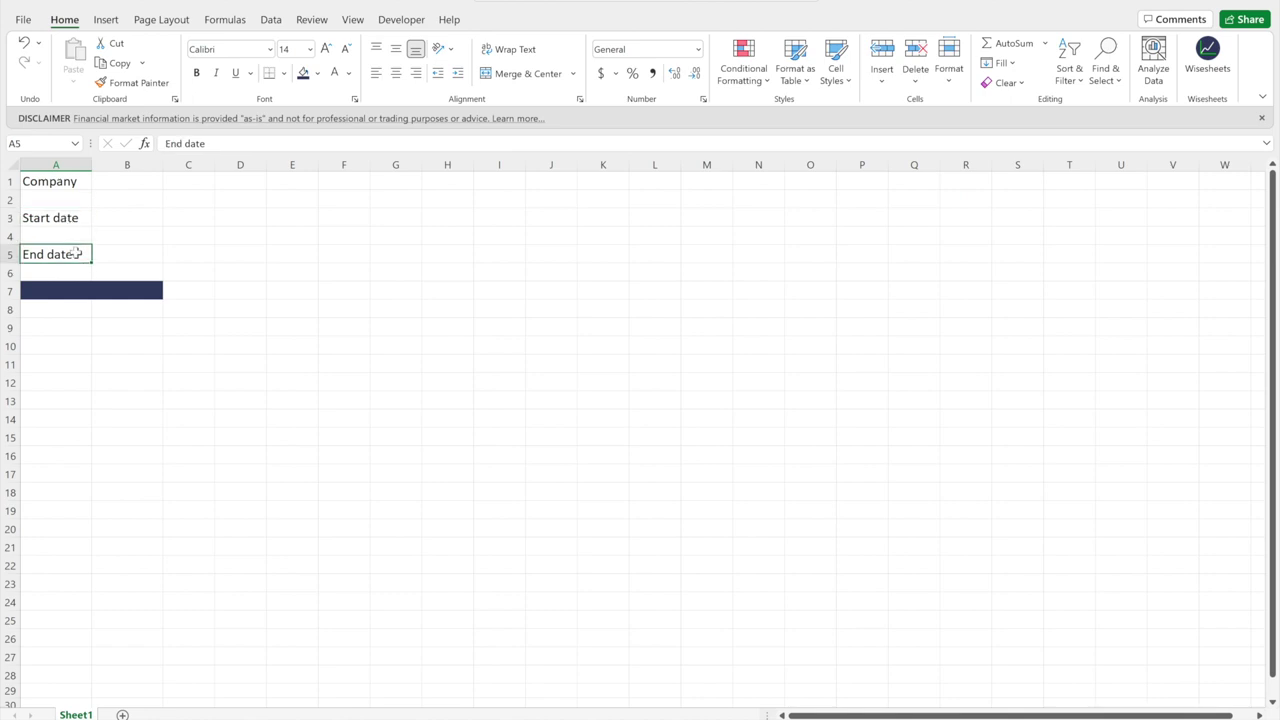
- Look up Apple's ticker symbol in the browser's Google results and enter AAPL as the company in cell B1
{"action": "left_click", "coordinate": [137, 188]}
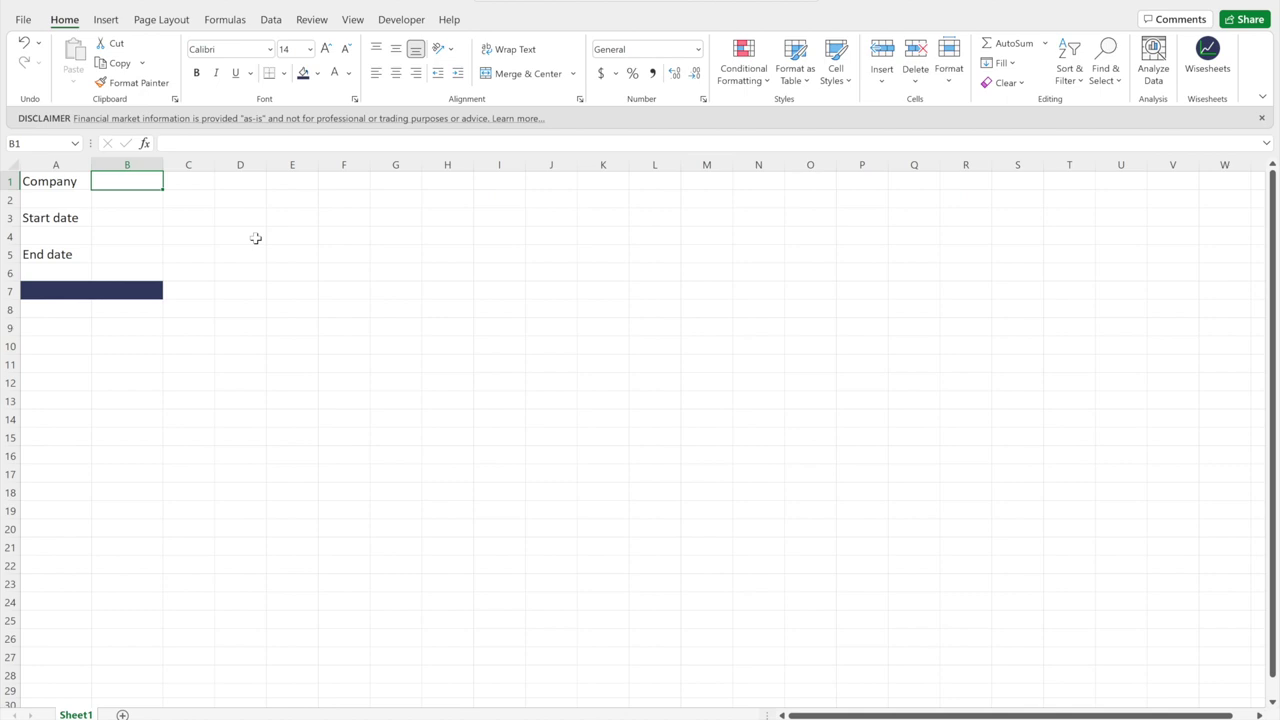
{"action": "key", "text": "ctrl+Right"}
{"action": "left_click", "coordinate": [404, 148]}
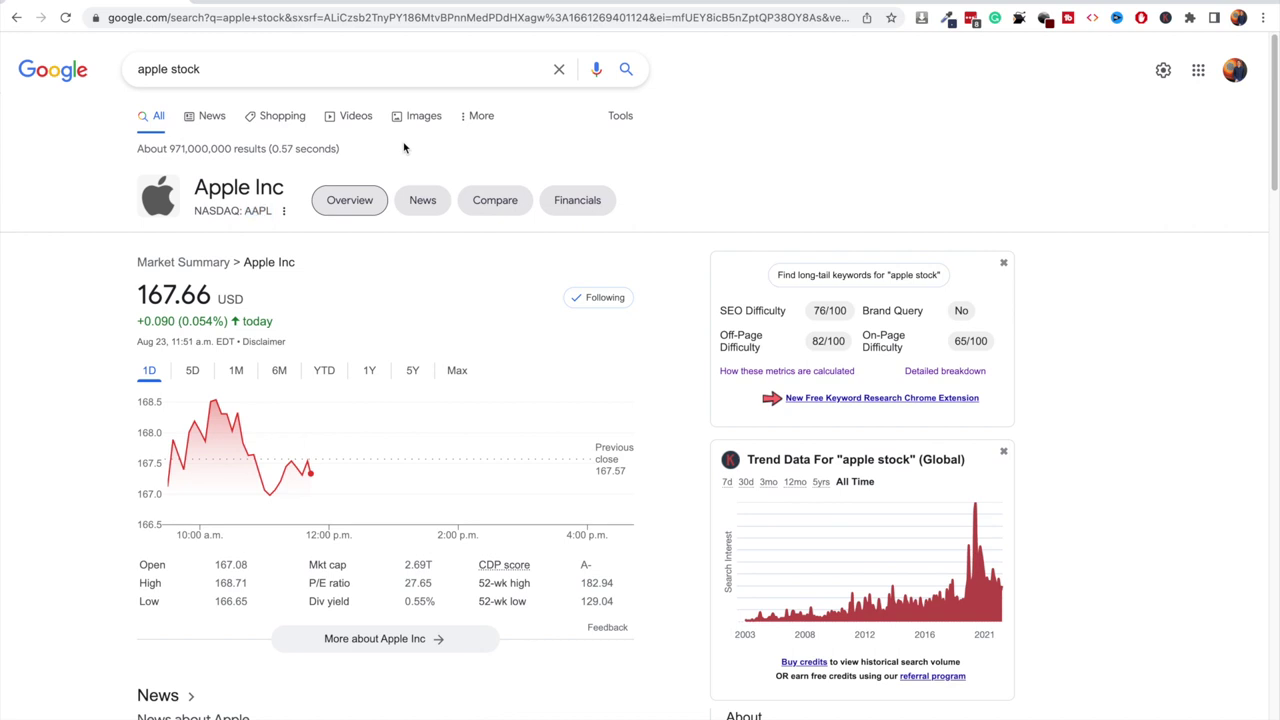
{"action": "double_click", "coordinate": [150, 69]}
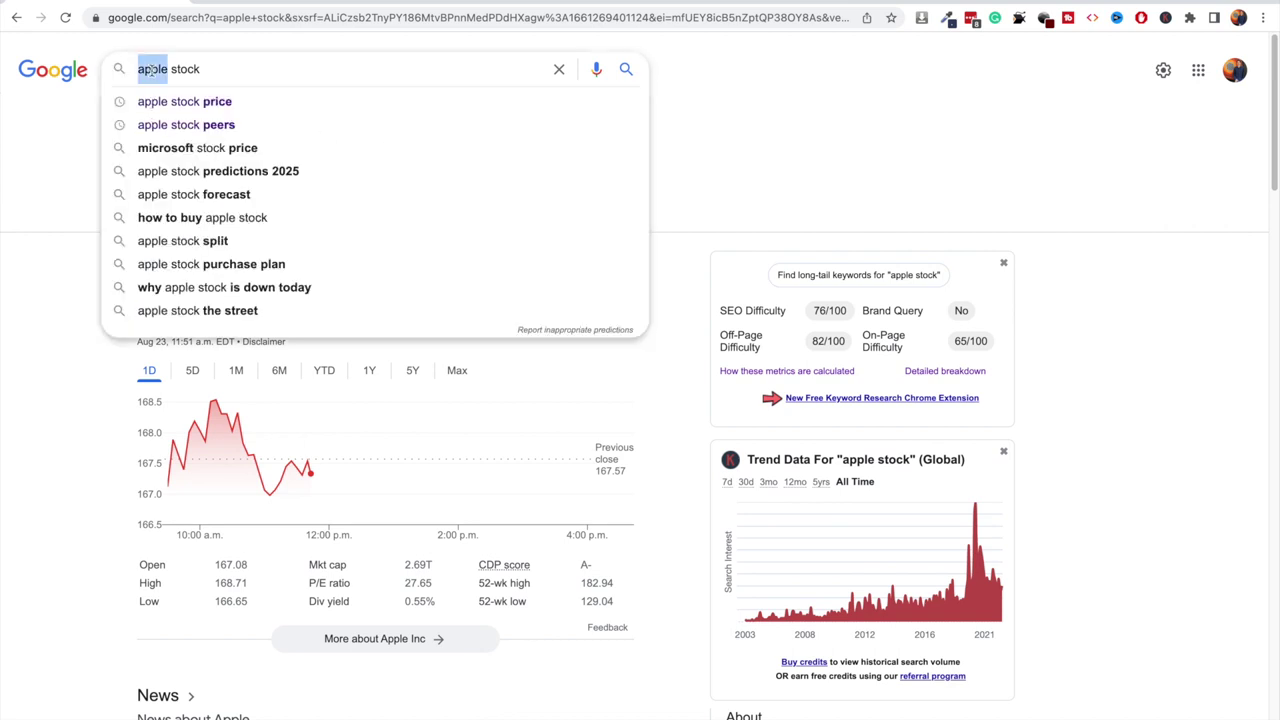
{"action": "left_click", "coordinate": [331, 49]}
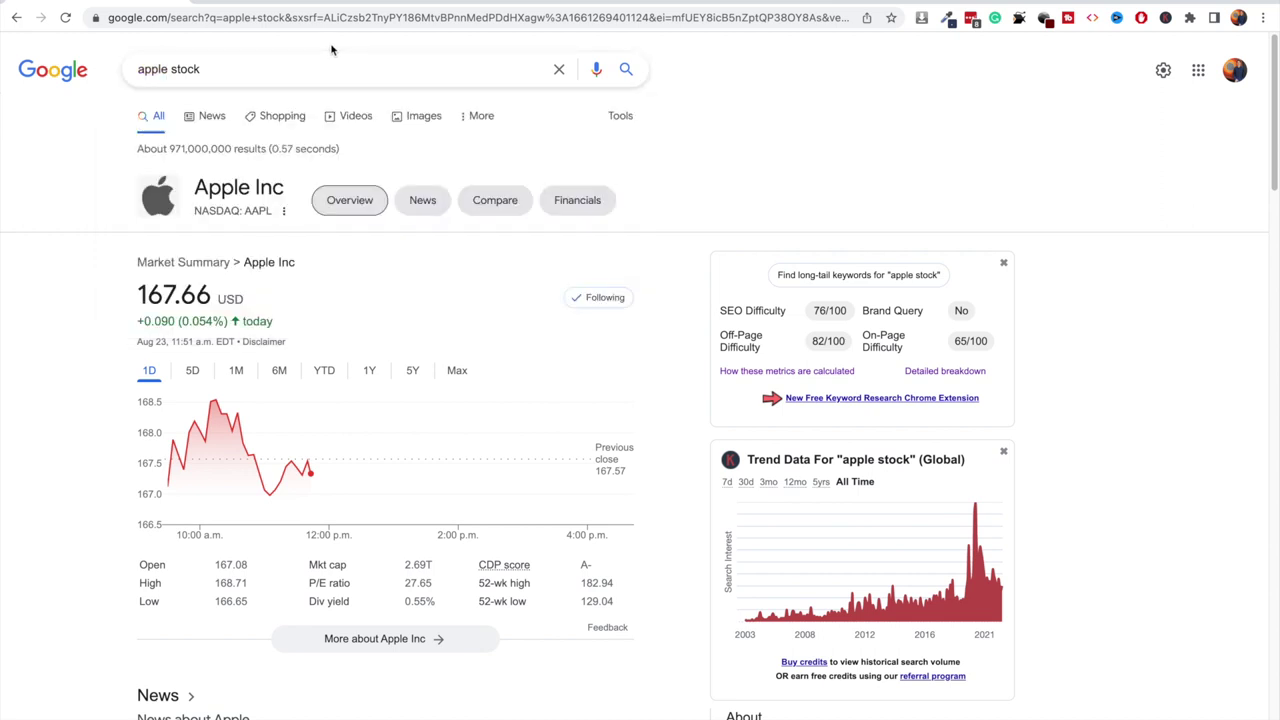
{"action": "double_click", "coordinate": [252, 210]}
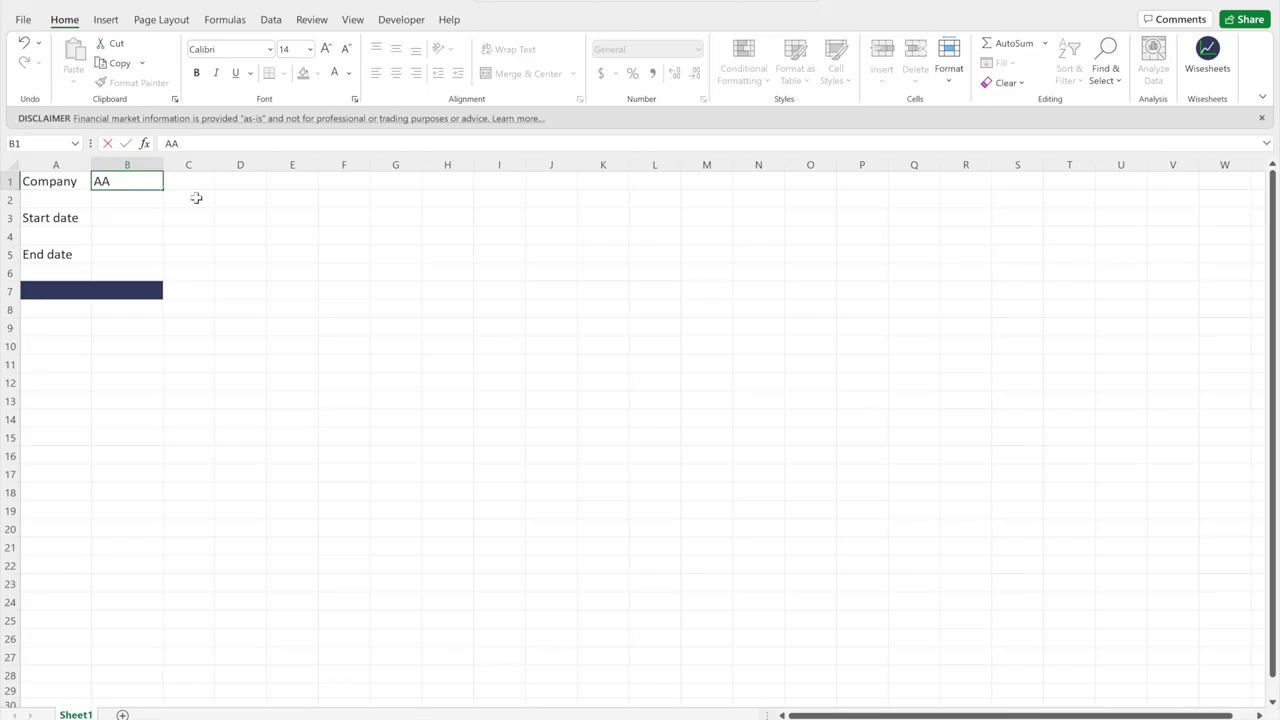
{"action": "type", "text": "PL"}
{"action": "key", "text": "Return"}
- Enter the formula =TODAY()-30 in cell B3 as the start date
{"action": "left_click", "coordinate": [127, 217]}
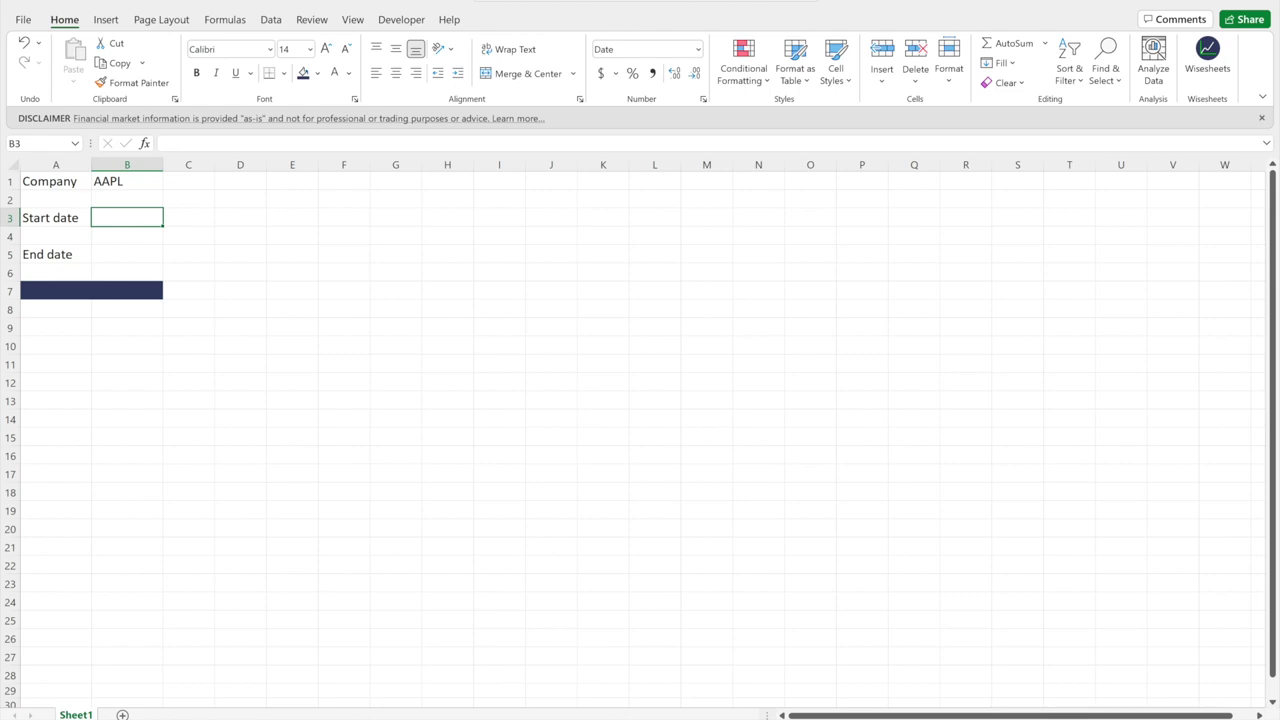
{"action": "type", "text": "=TODA"}
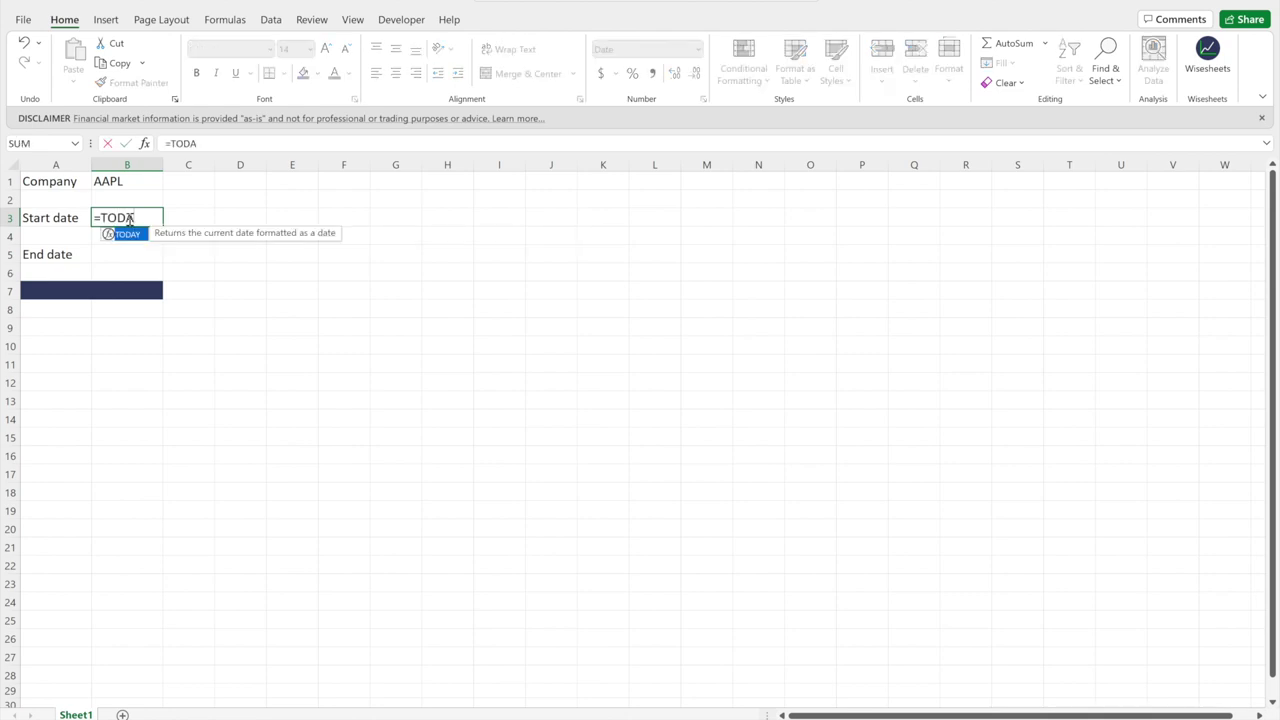
{"action": "key", "text": "Tab"}
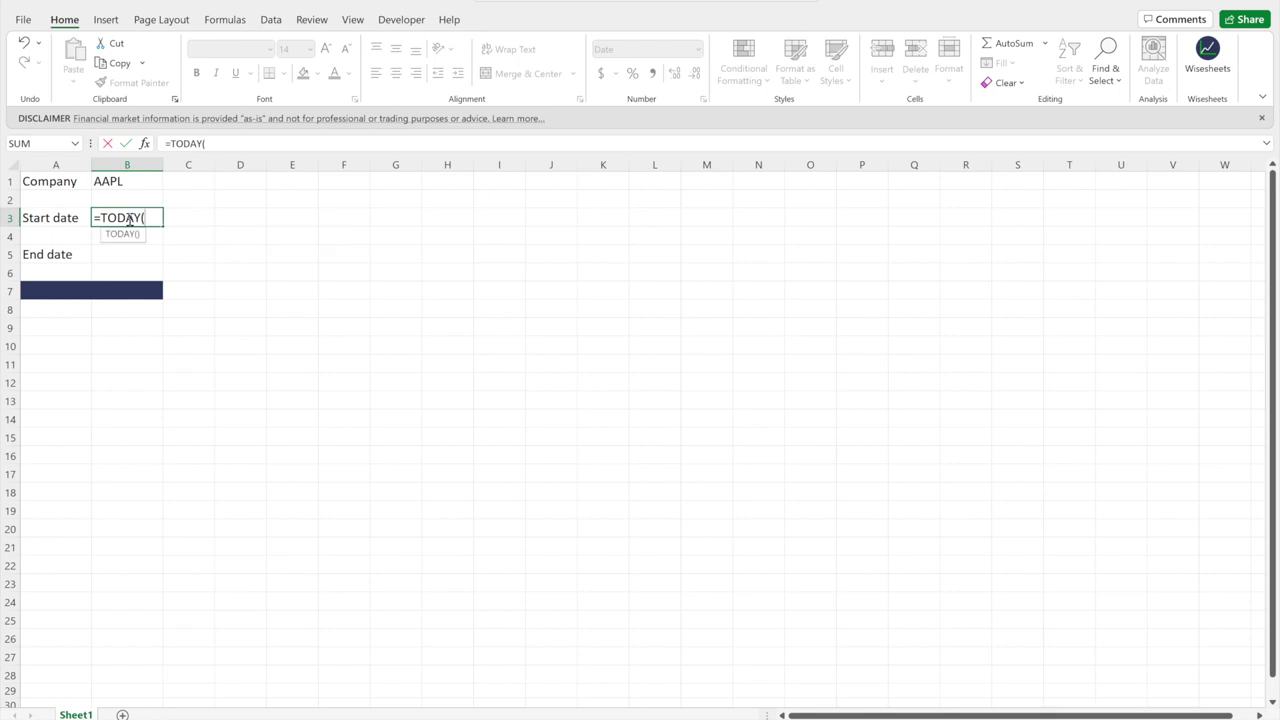
{"action": "type", "text": ")-30"}
{"action": "key", "text": "Return"}
- Enter the formula =TODAY() in cell B5 as the end date
{"action": "key", "text": "Return"}
{"action": "type", "text": "=TODAY"}
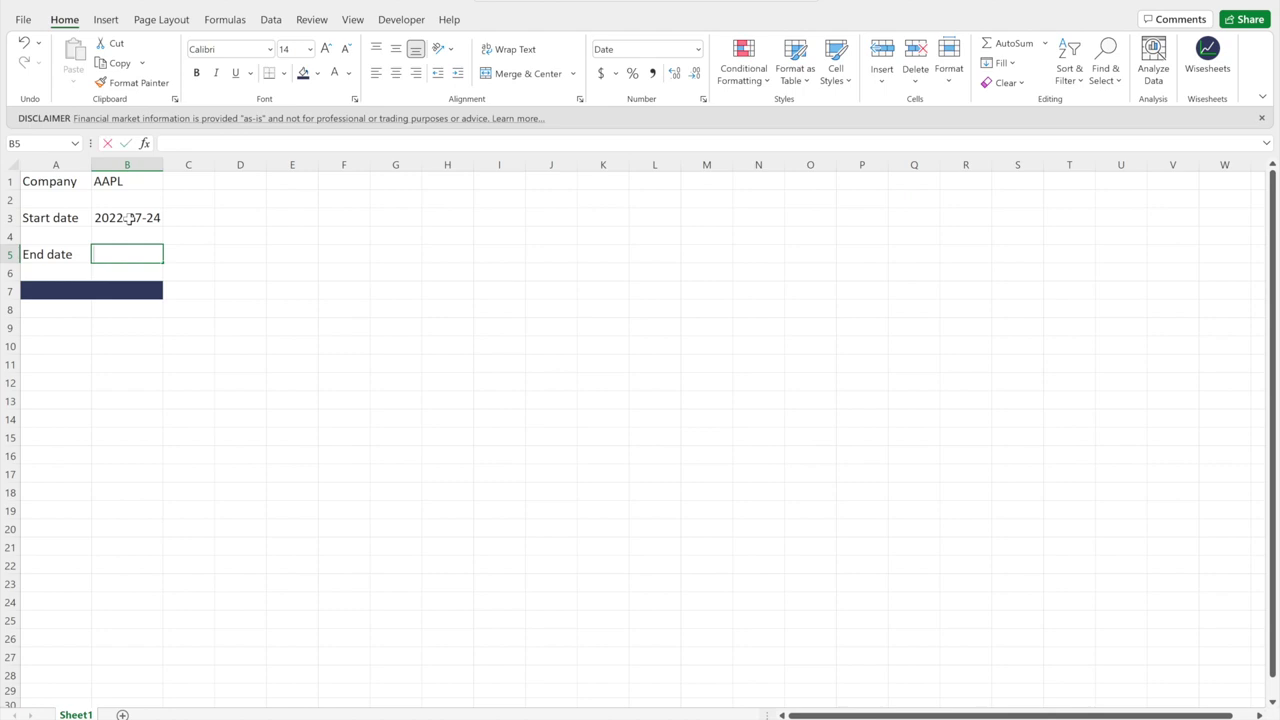
{"action": "type", "text": "()"}
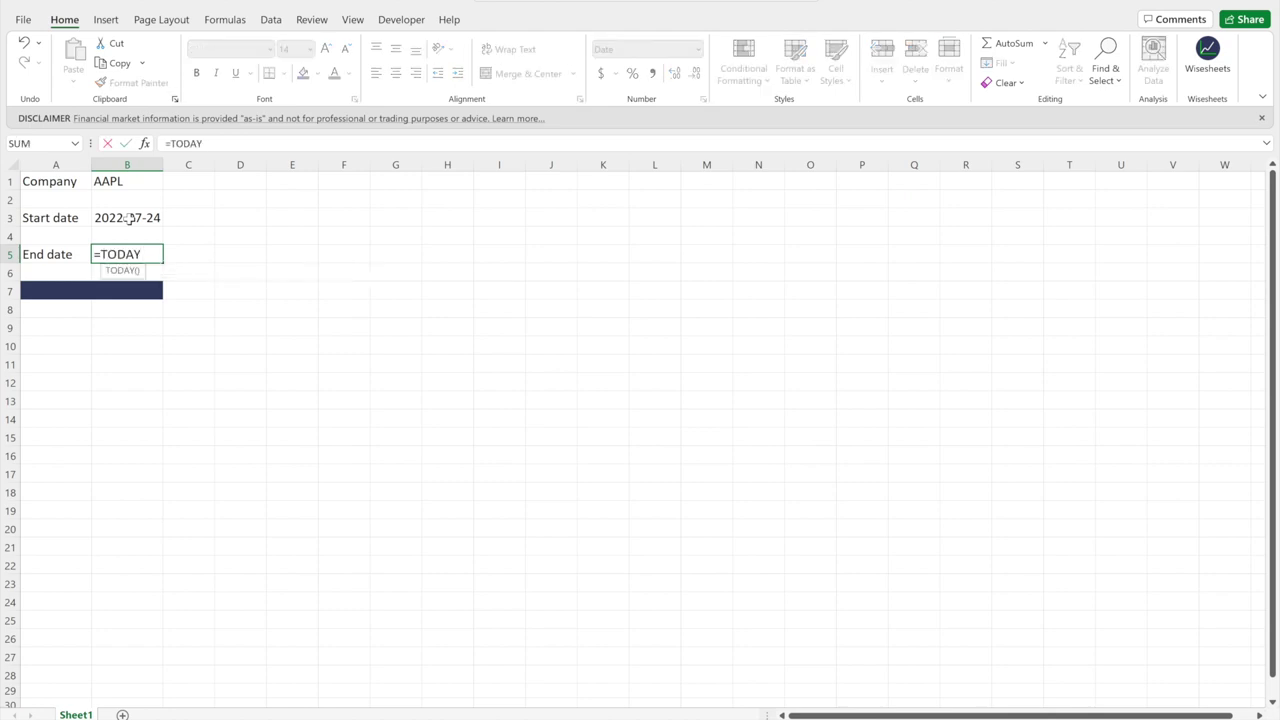
{"action": "key", "text": "Return"}
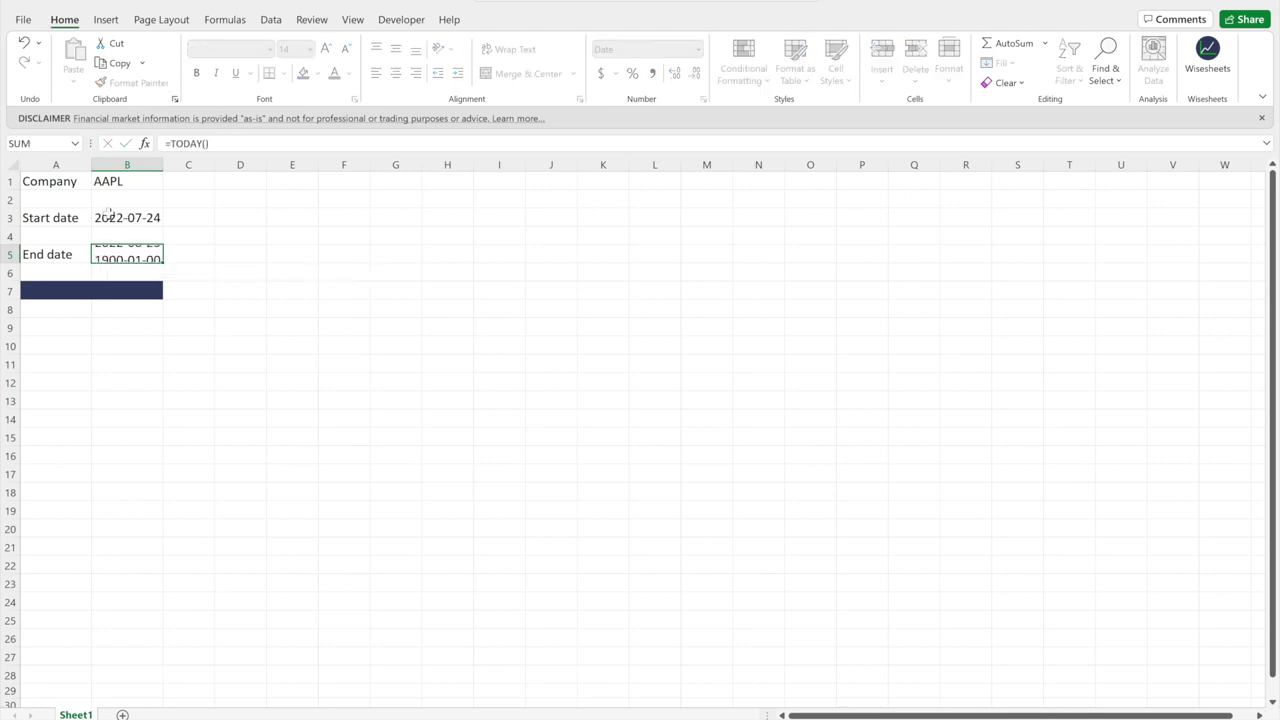
- Begin a STOCKHISTORY formula in cell A7 with B1 as the stock, B3 as the start date and B5 as the end date
{"action": "left_click", "coordinate": [71, 289]}
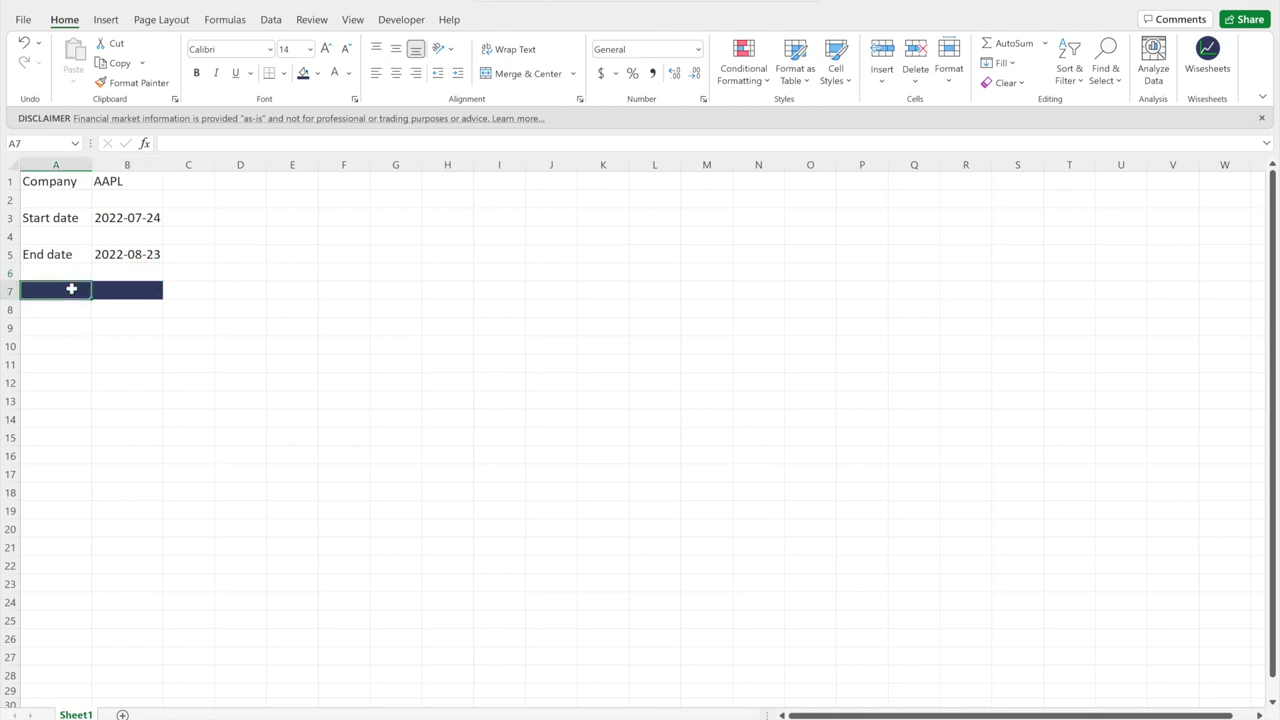
{"action": "type", "text": "="}
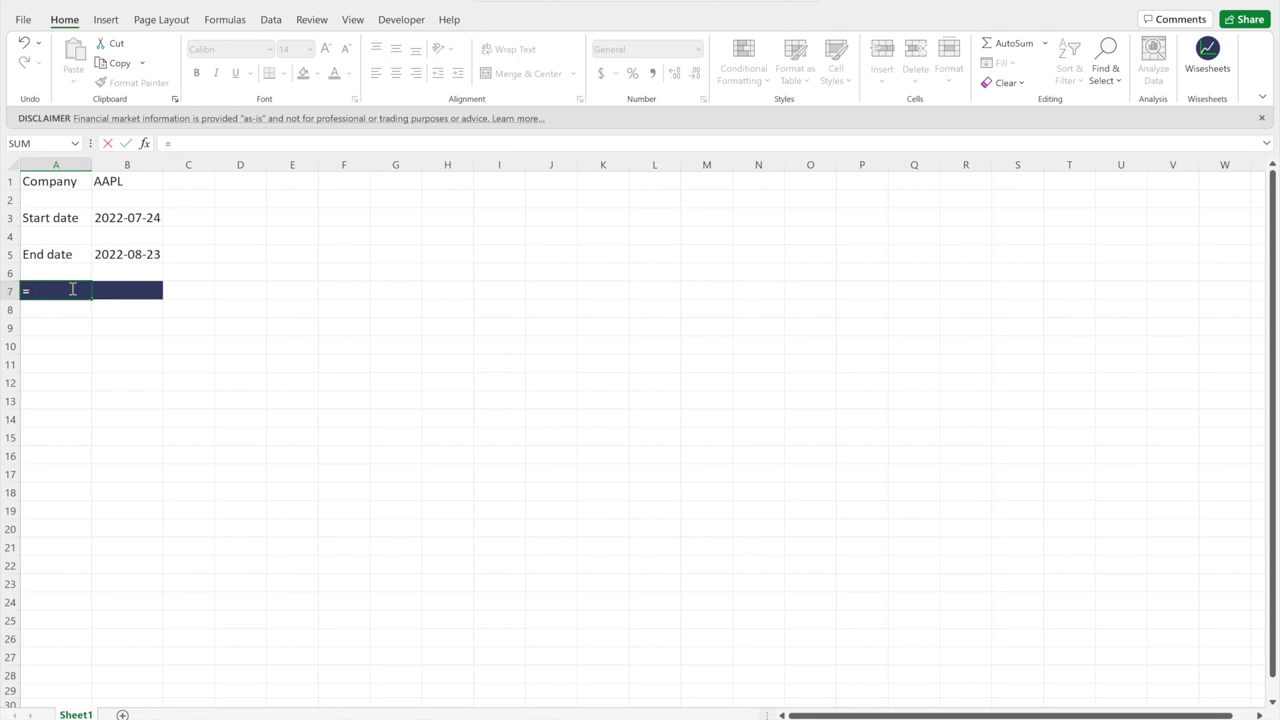
{"action": "type", "text": "STOCKH"}
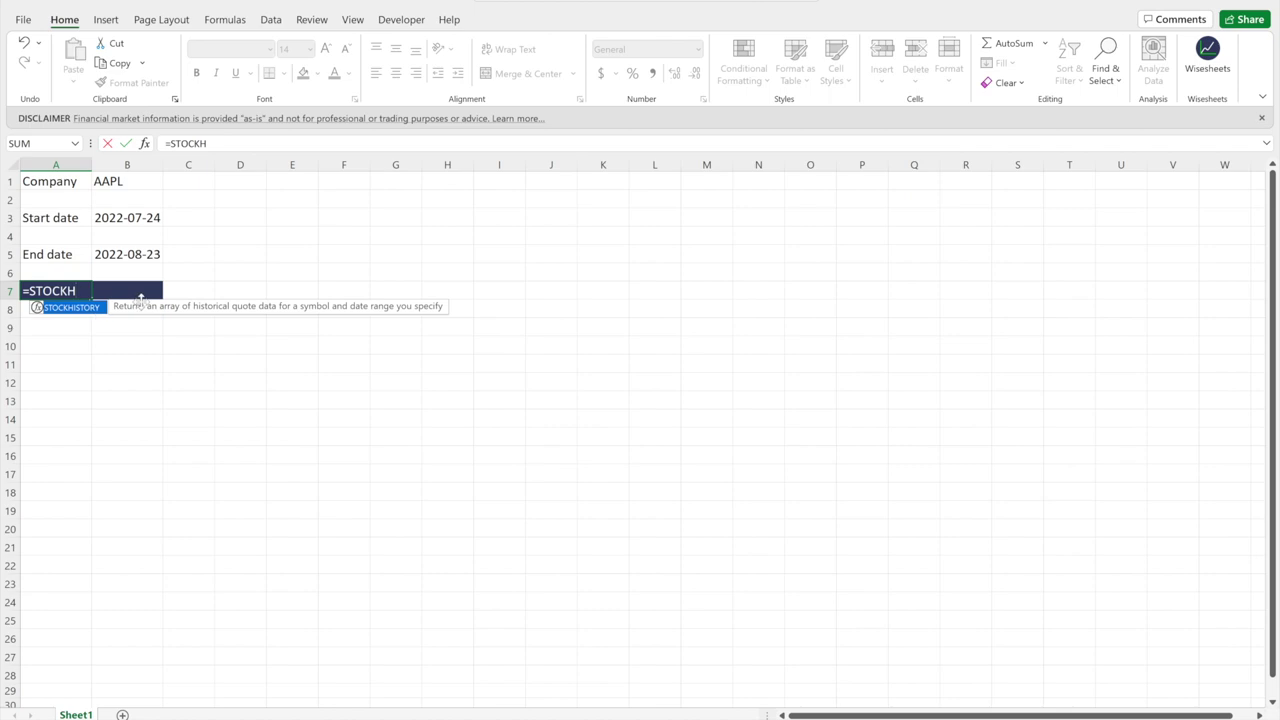
{"action": "double_click", "coordinate": [84, 312]}
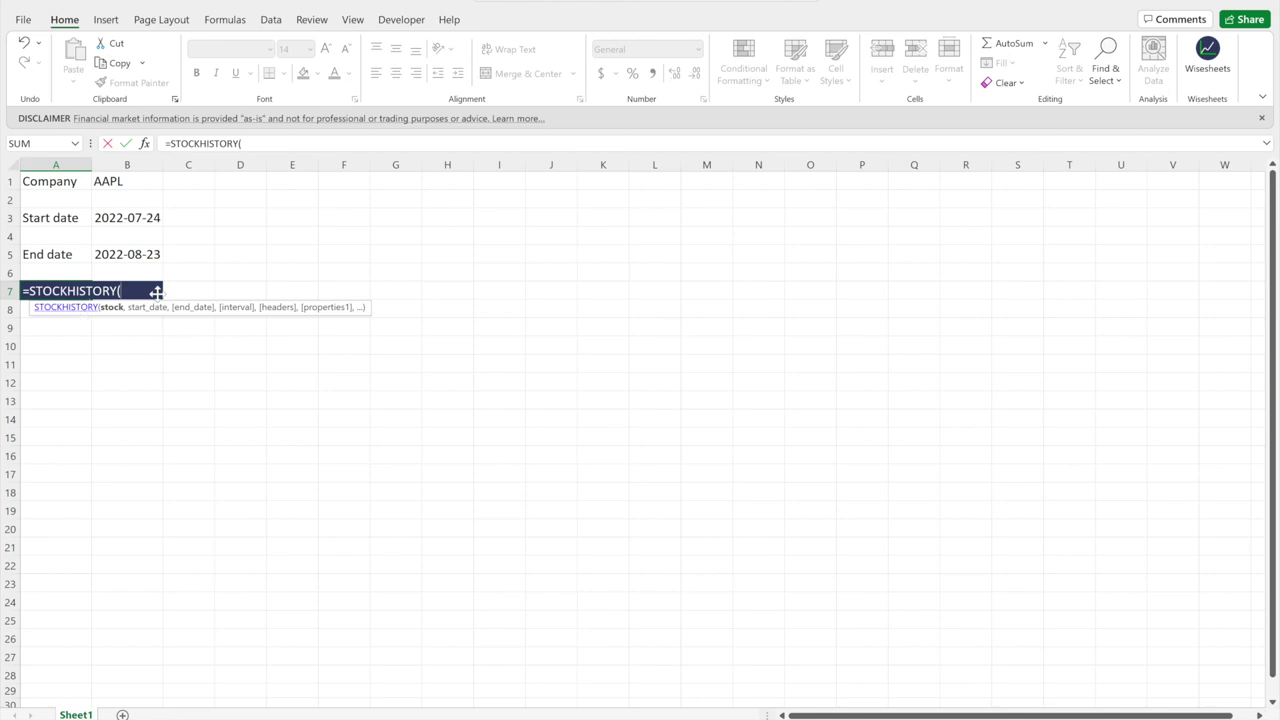
{"action": "left_click", "coordinate": [137, 182]}
{"action": "type", "text": ","}
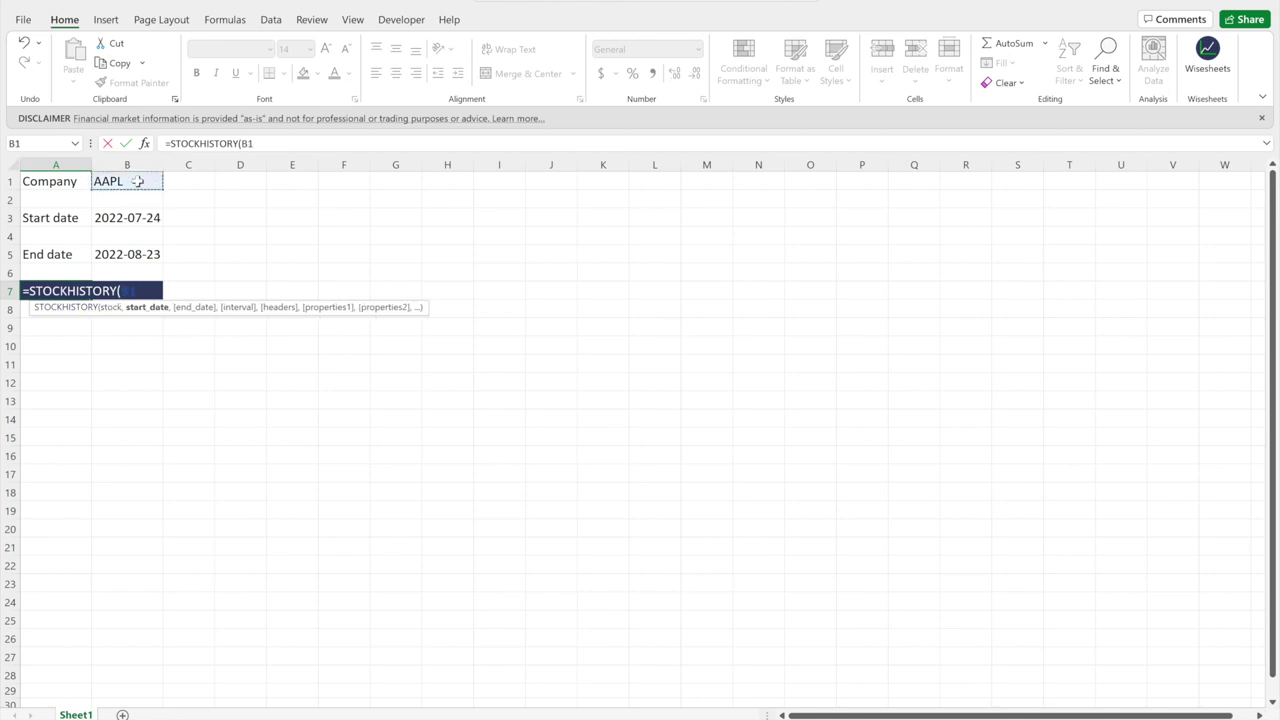
{"action": "left_click", "coordinate": [131, 217]}
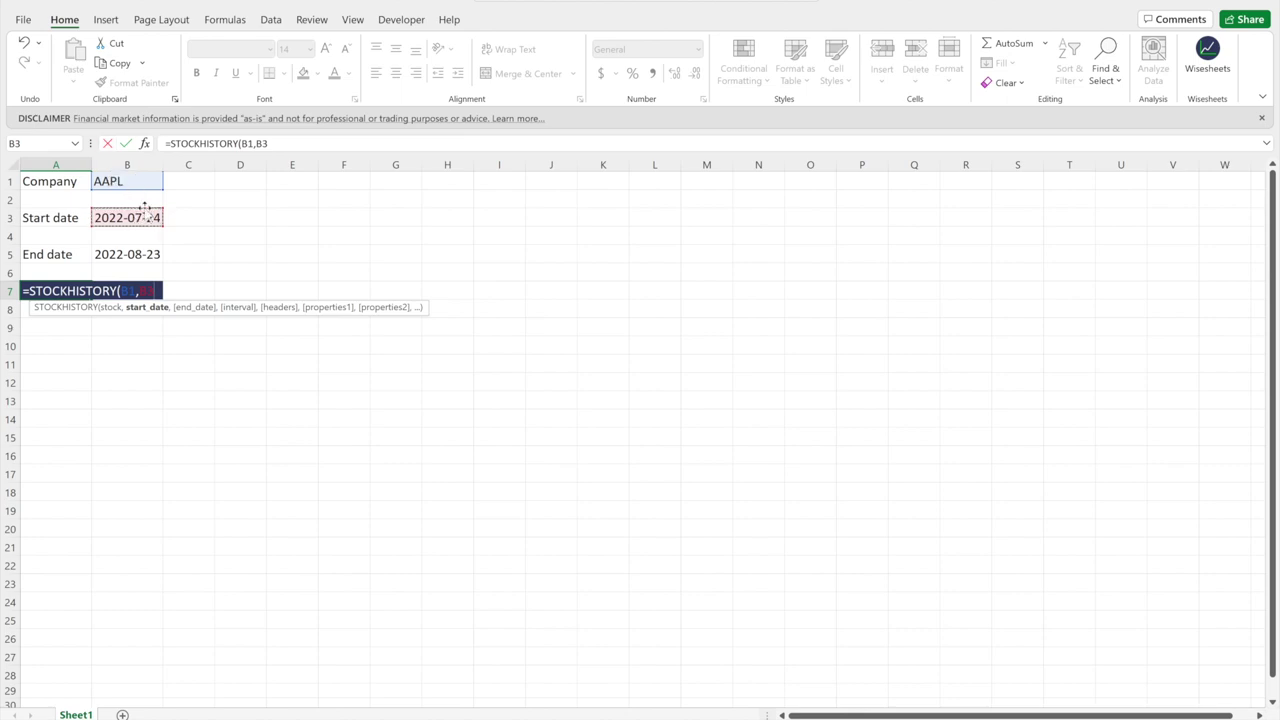
{"action": "type", "text": ","}
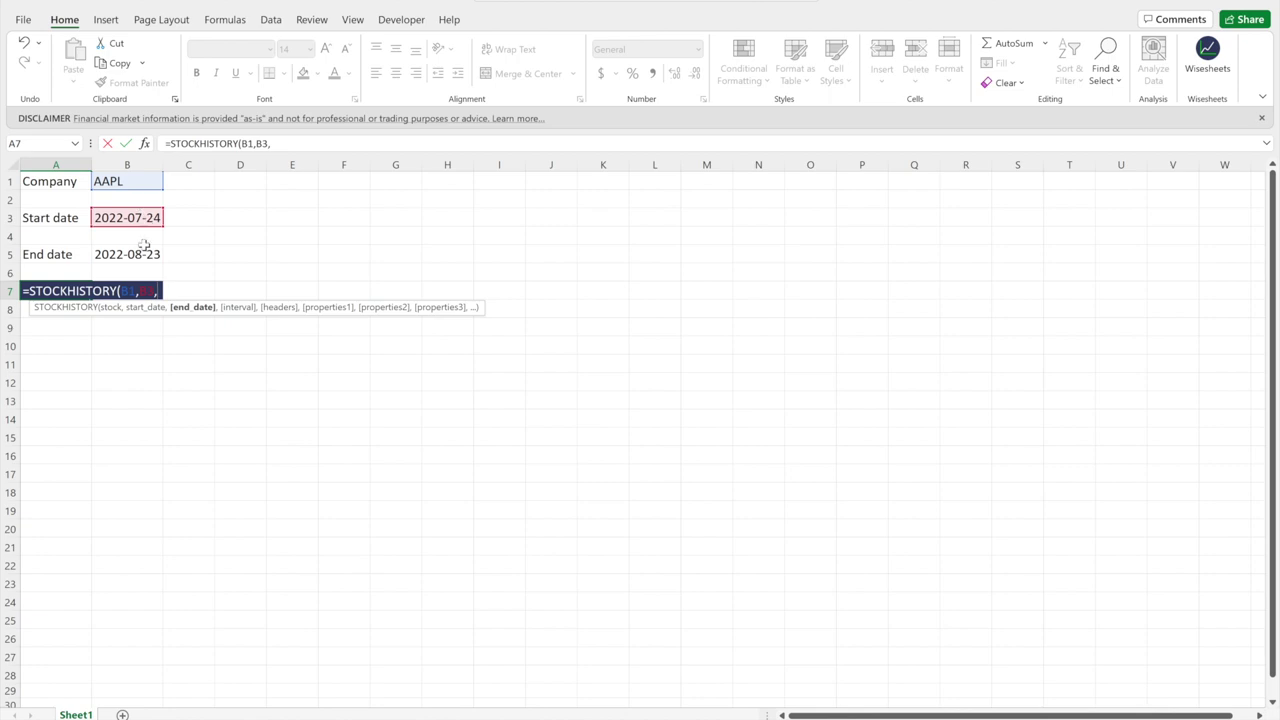
{"action": "left_click", "coordinate": [104, 256]}
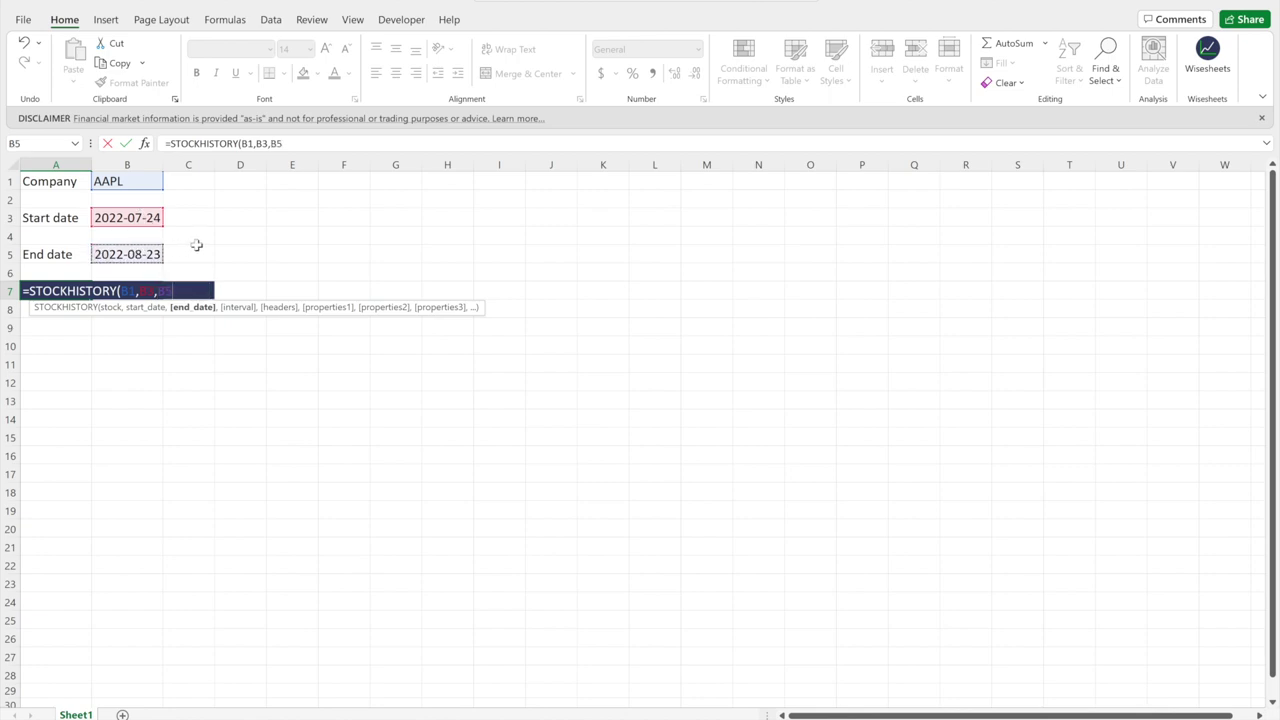
- Set the STOCKHISTORY interval argument to 0 - Daily and the headers argument to 1 - Show header
{"action": "type", "text": ","}
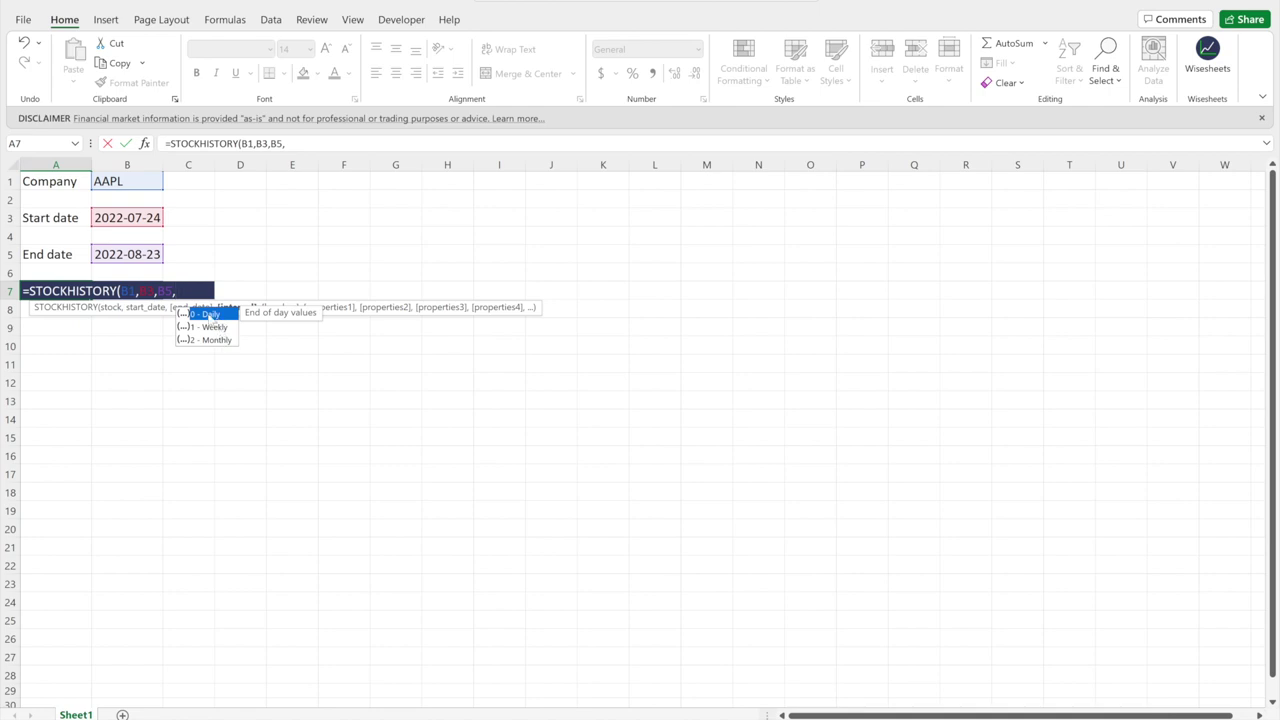
{"action": "double_click", "coordinate": [211, 316]}
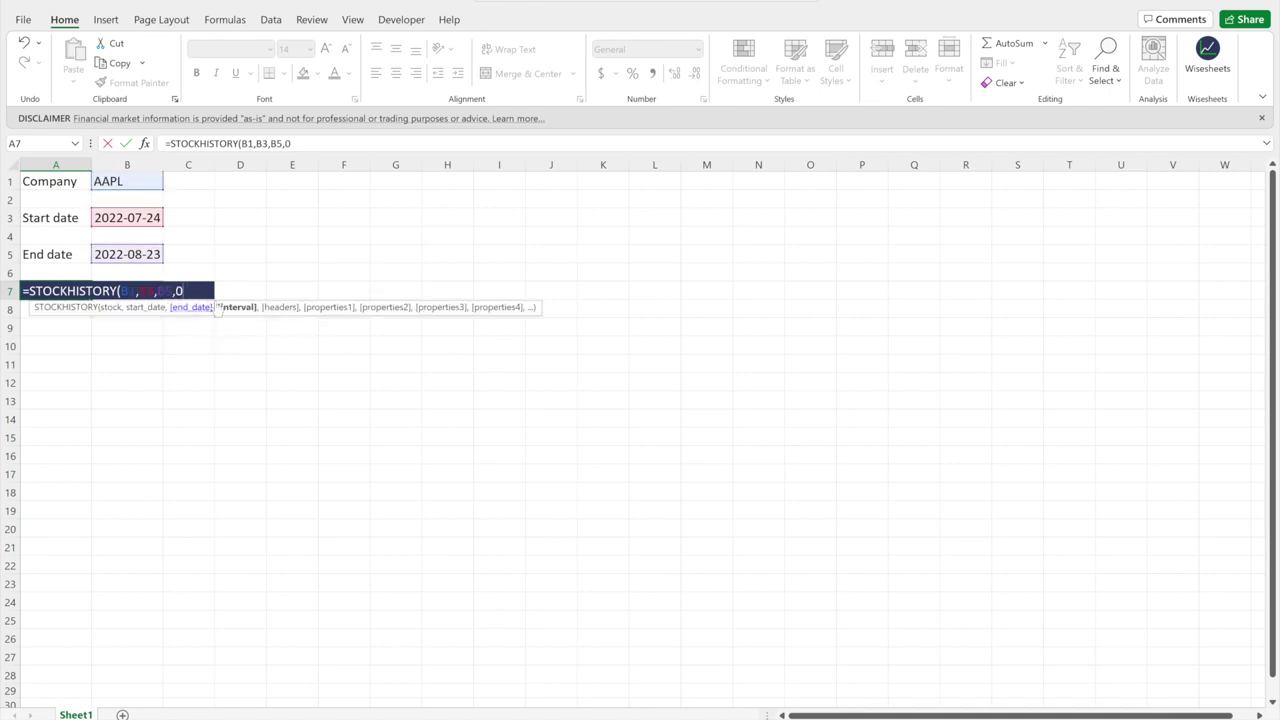
{"action": "type", "text": ","}
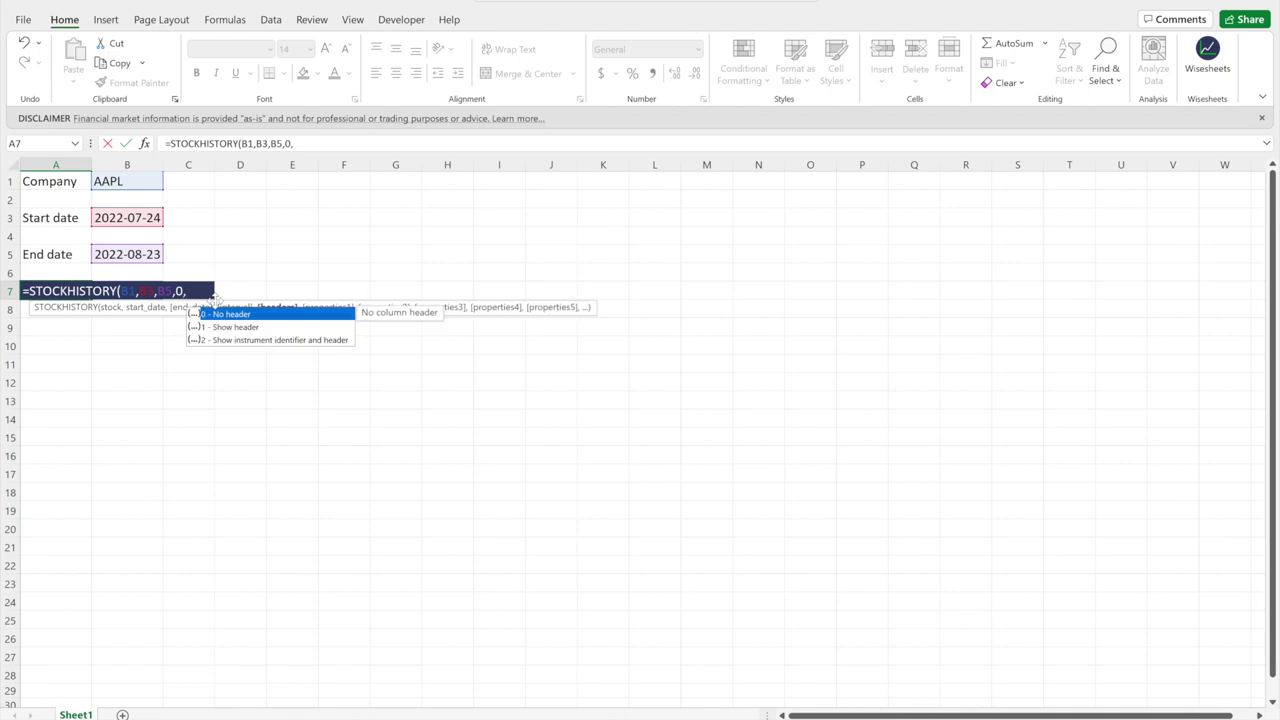
{"action": "left_click", "coordinate": [285, 327]}
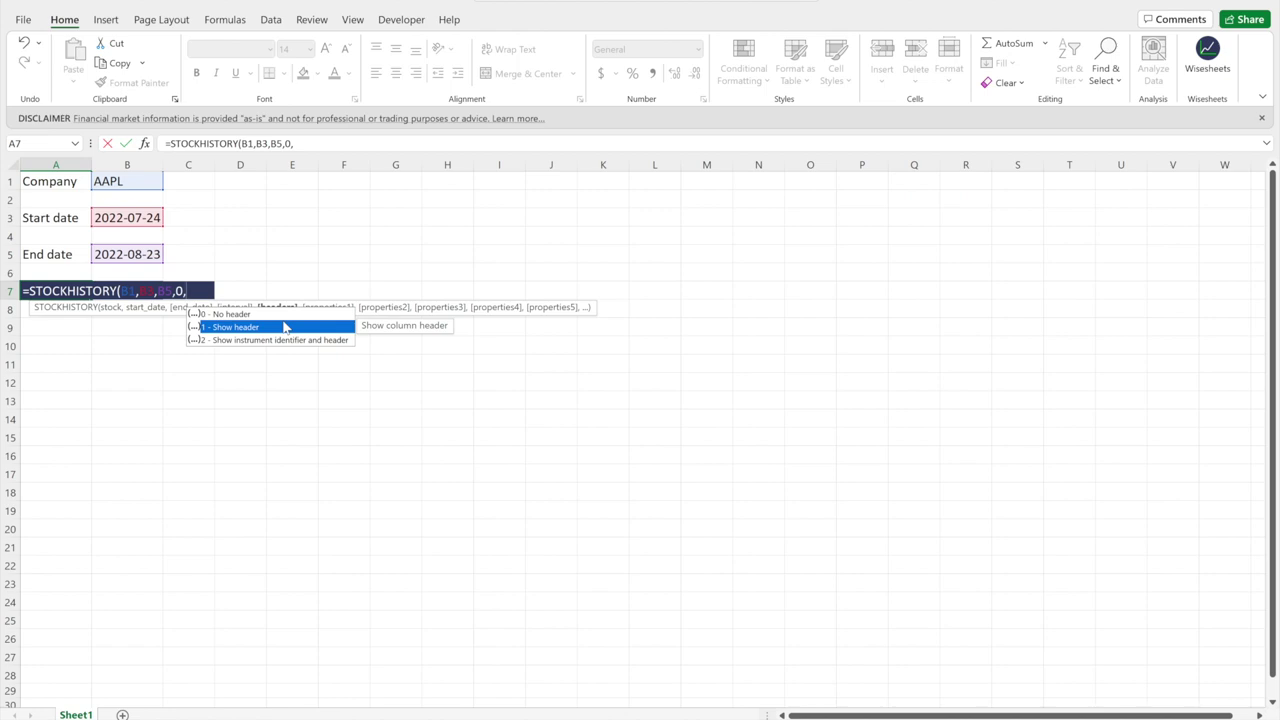
{"action": "double_click", "coordinate": [283, 325]}
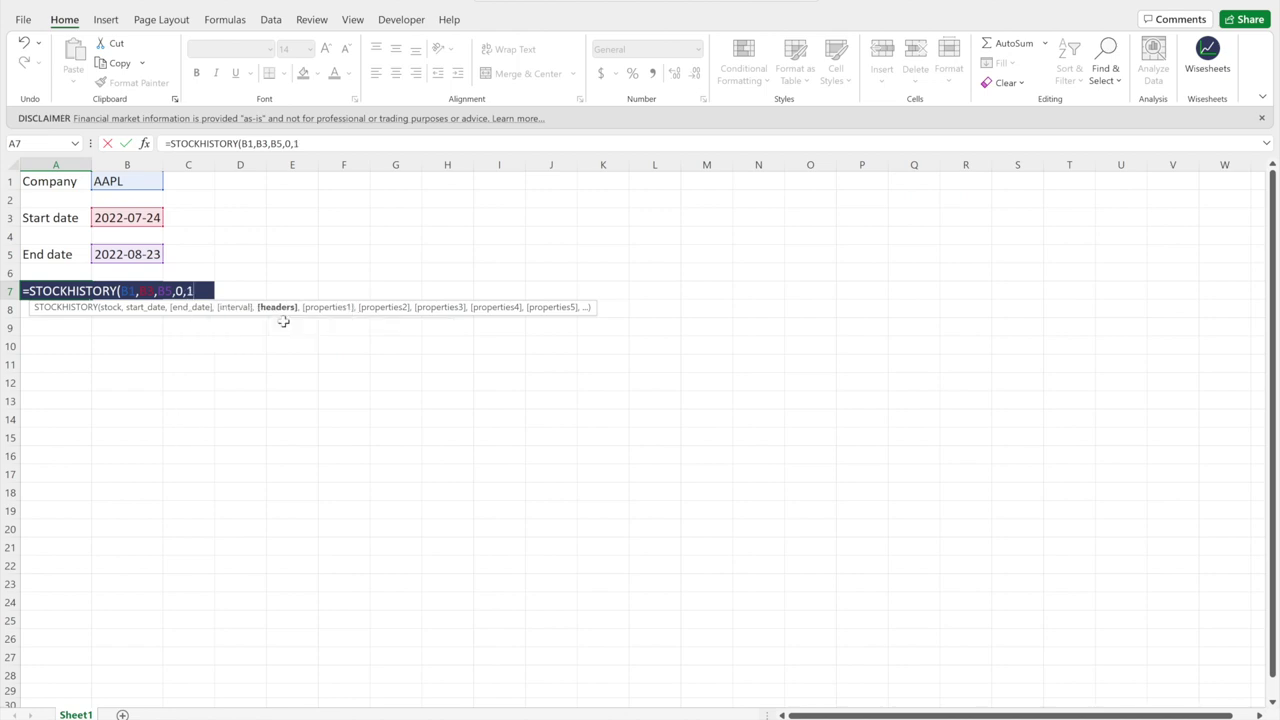
- Complete the STOCKHISTORY formula in A7 with properties 0 - Date and 1 - Close, giving =STOCKHISTORY(B1,B3,B5,0,1,0,1)
{"action": "type", "text": ","}
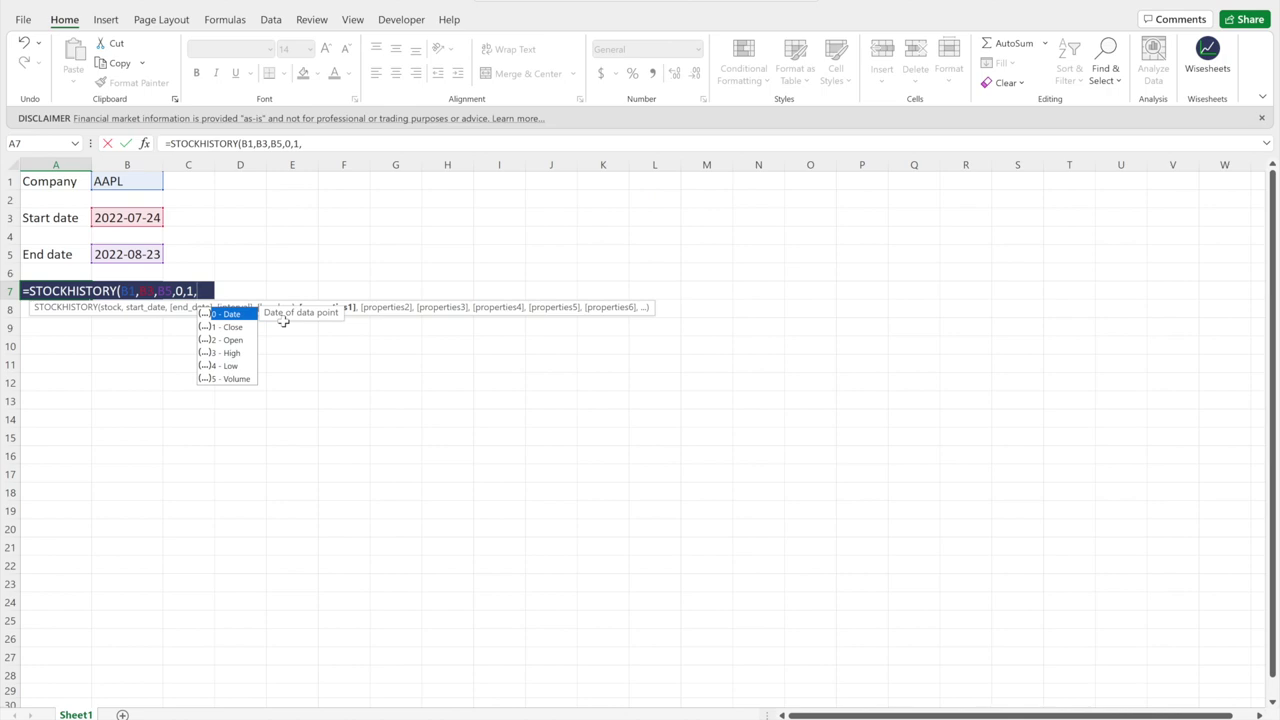
{"action": "type", "text": "0"}
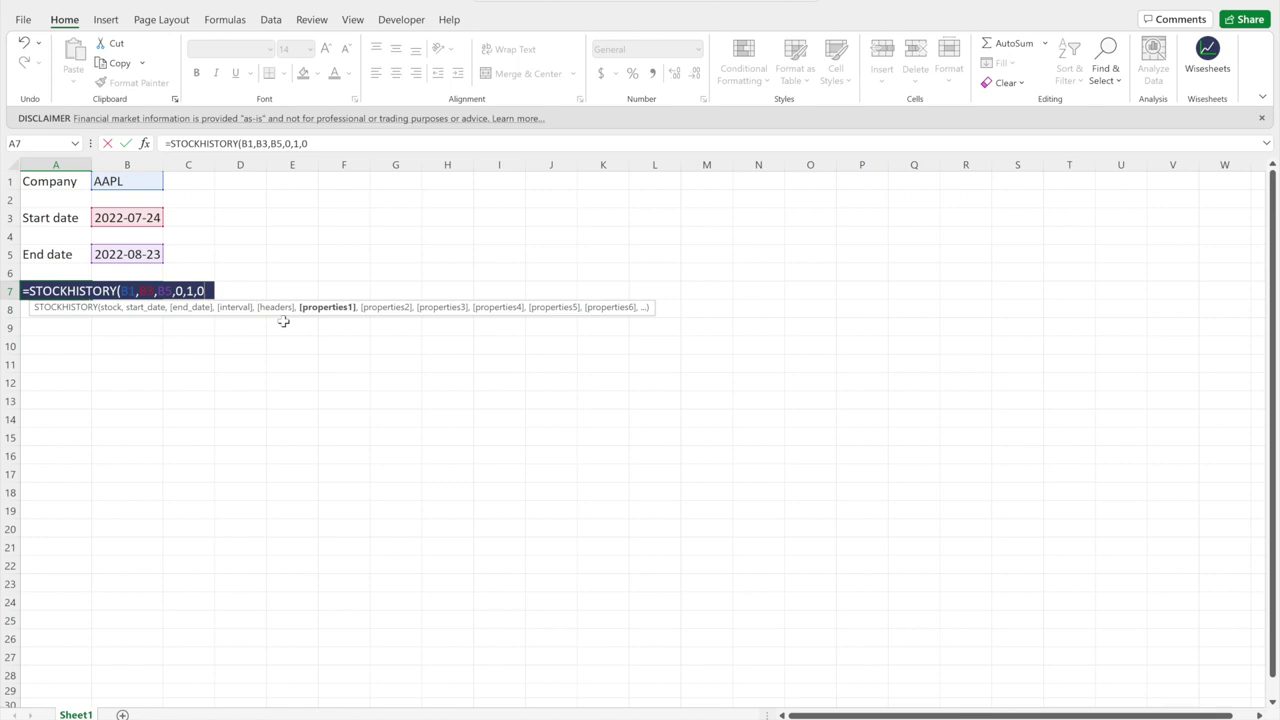
{"action": "type", "text": ","}
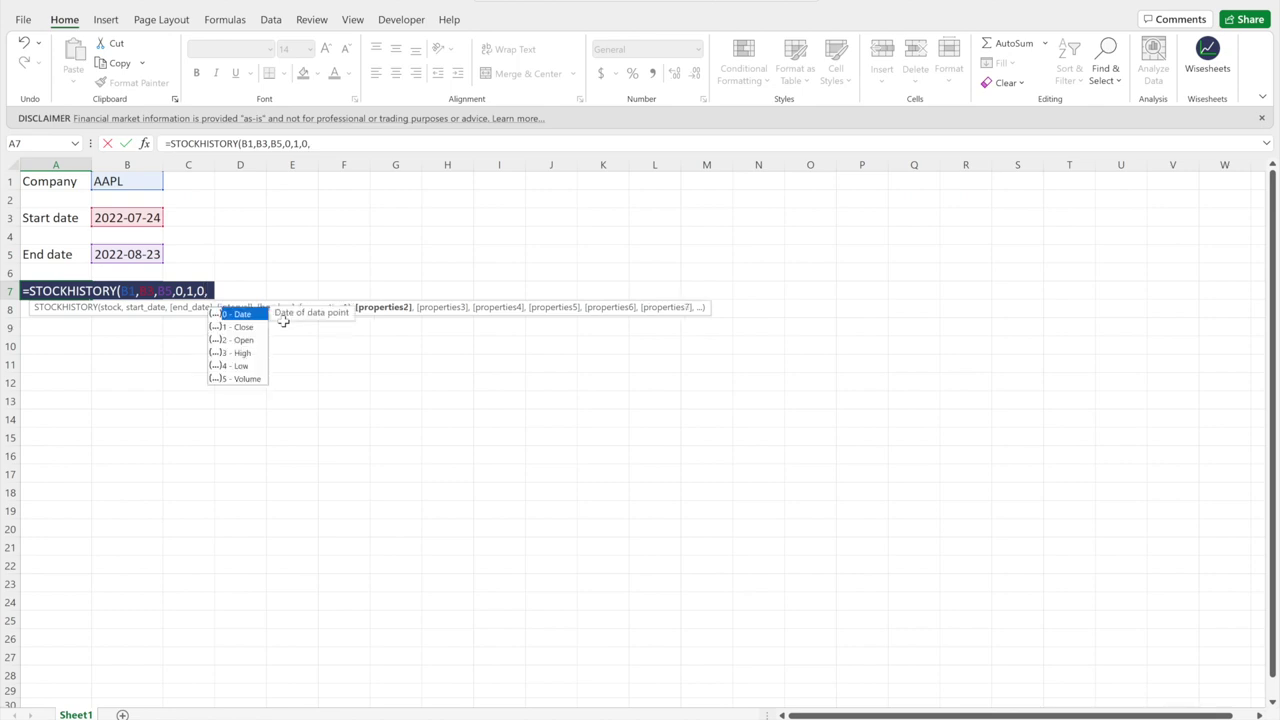
{"action": "key", "text": "Down"}
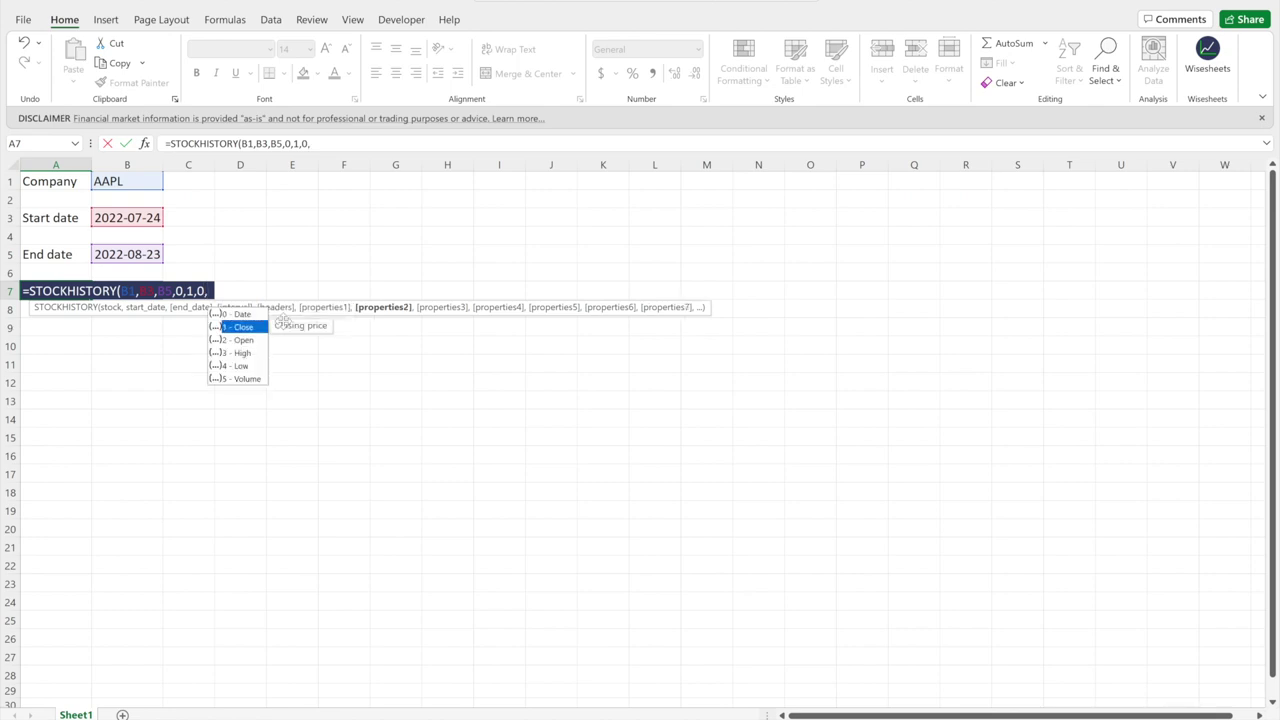
{"action": "key", "text": "Tab"}
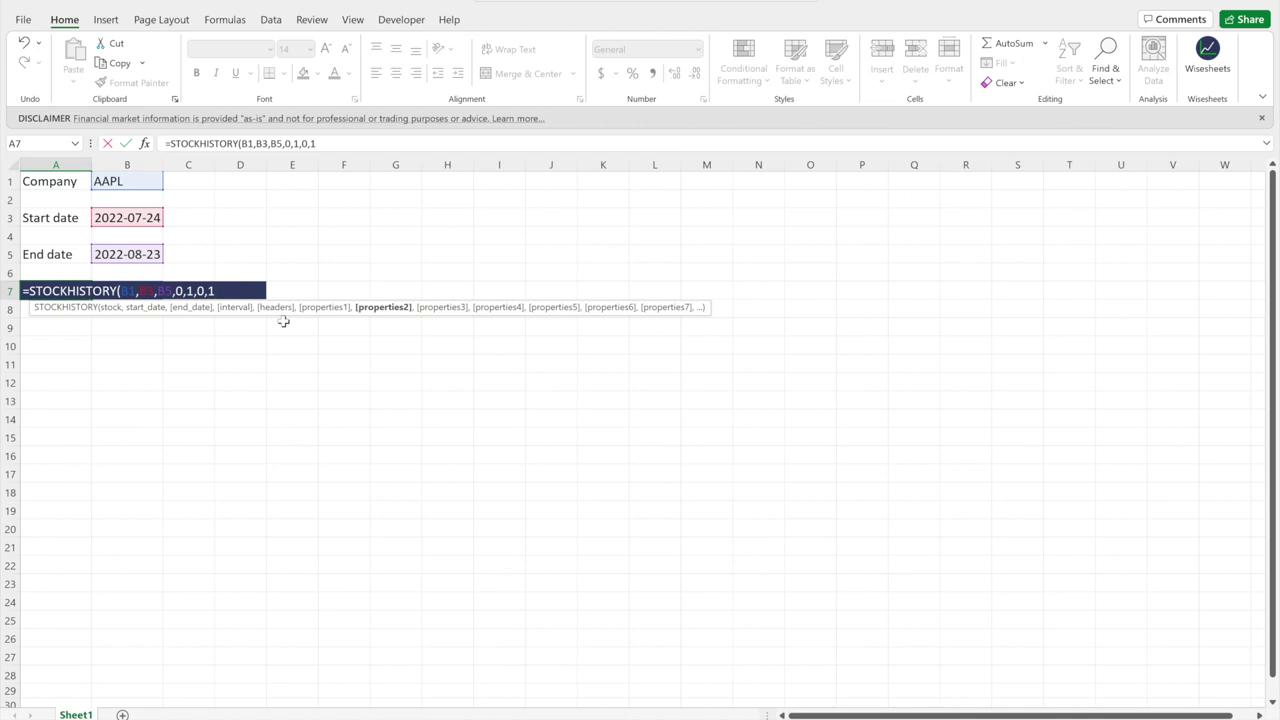
{"action": "type", "text": ")"}
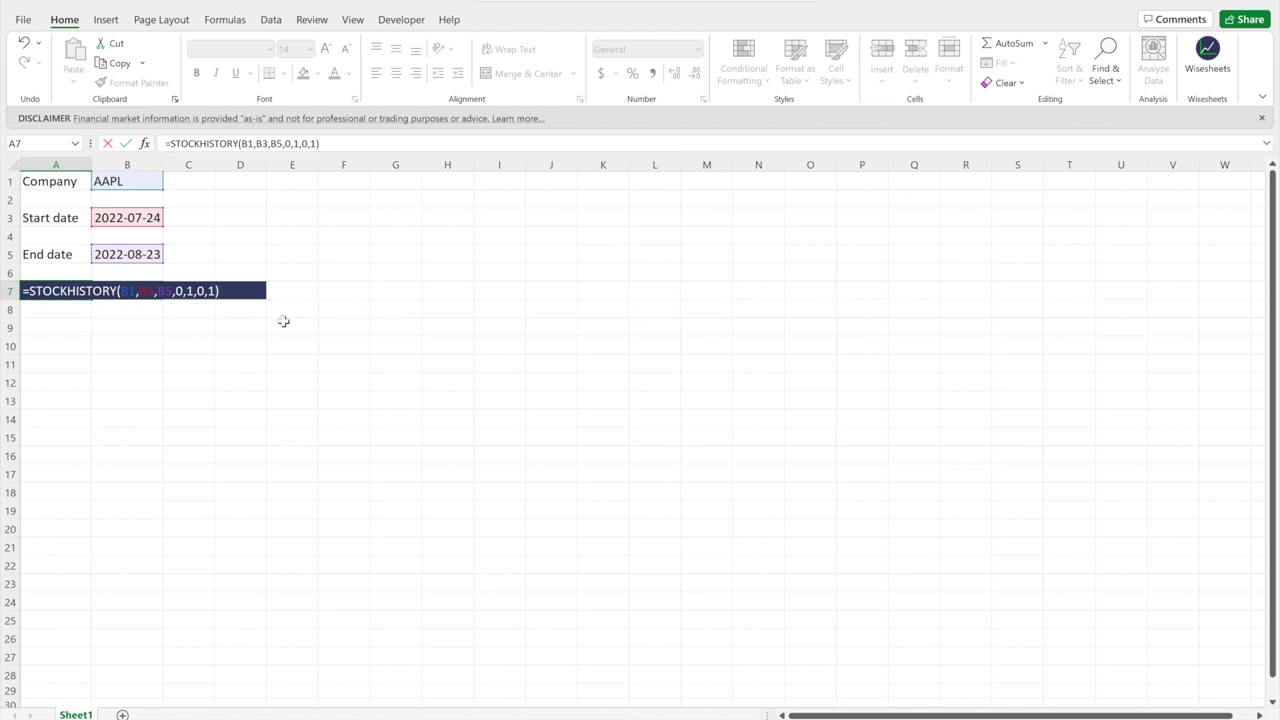
{"action": "key", "text": "Left"}
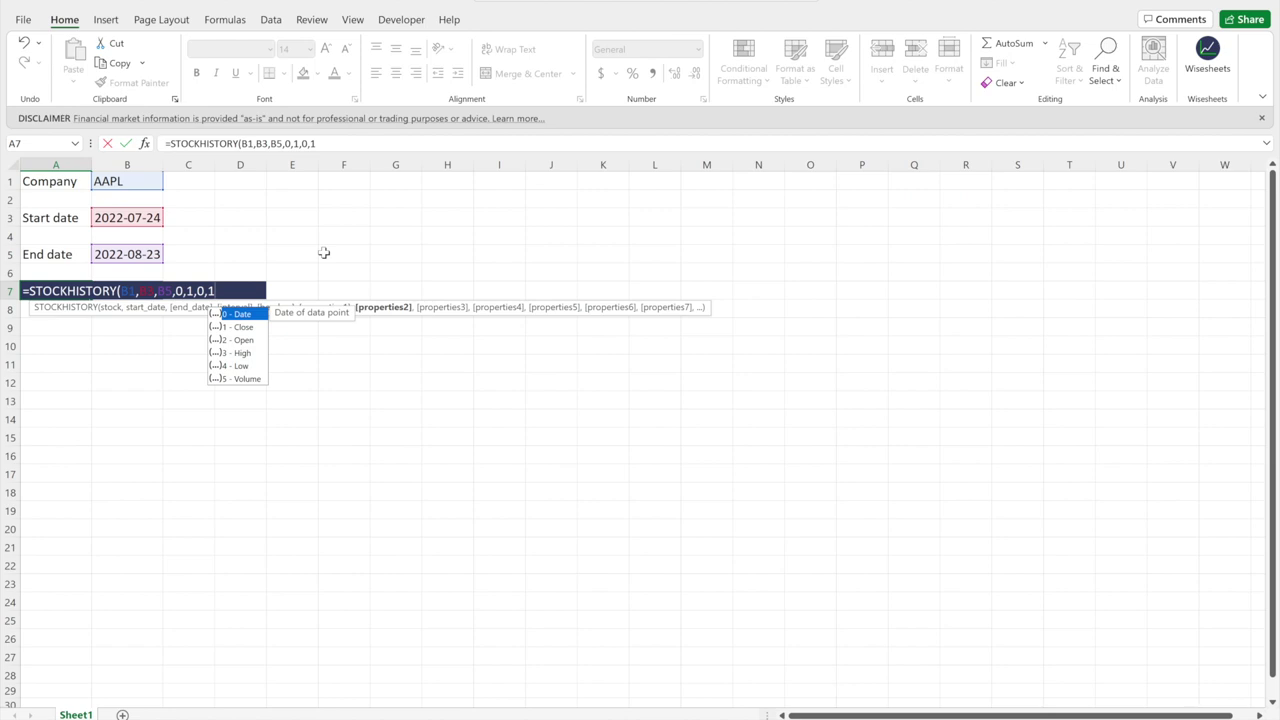
{"action": "type", "text": ")"}
{"action": "key", "text": "Return"}
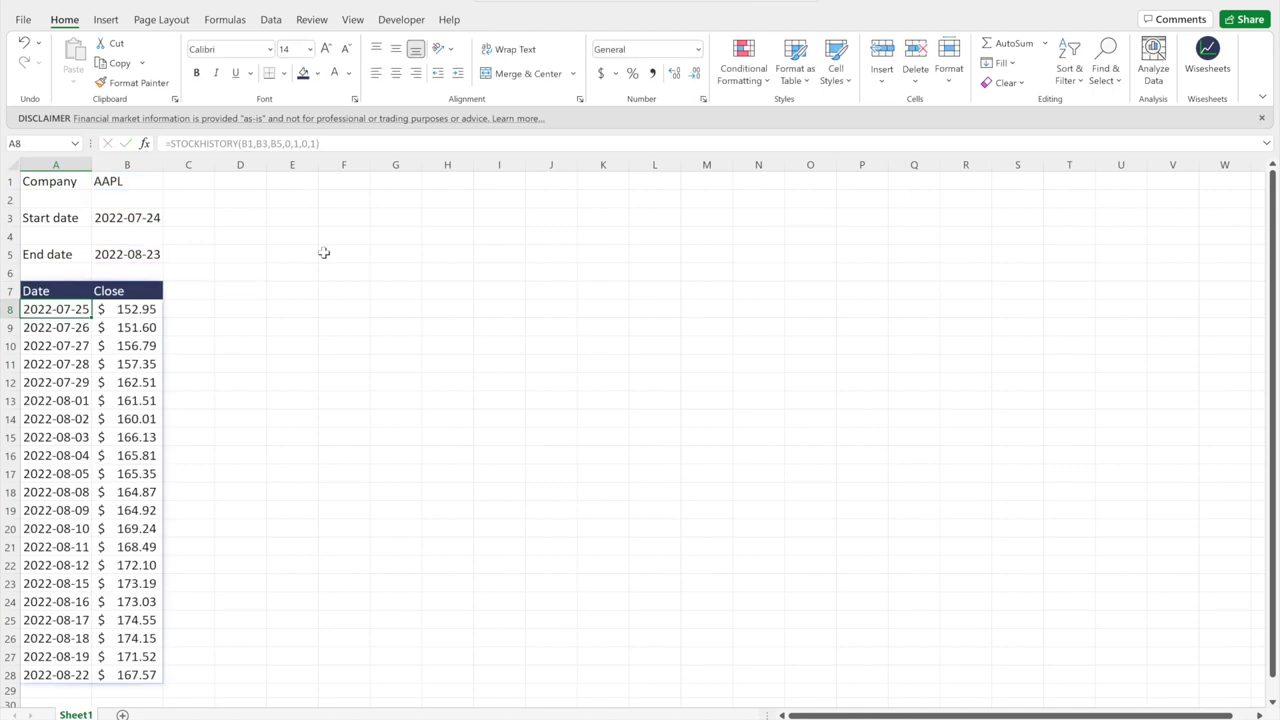
{"action": "left_click", "coordinate": [80, 290]}
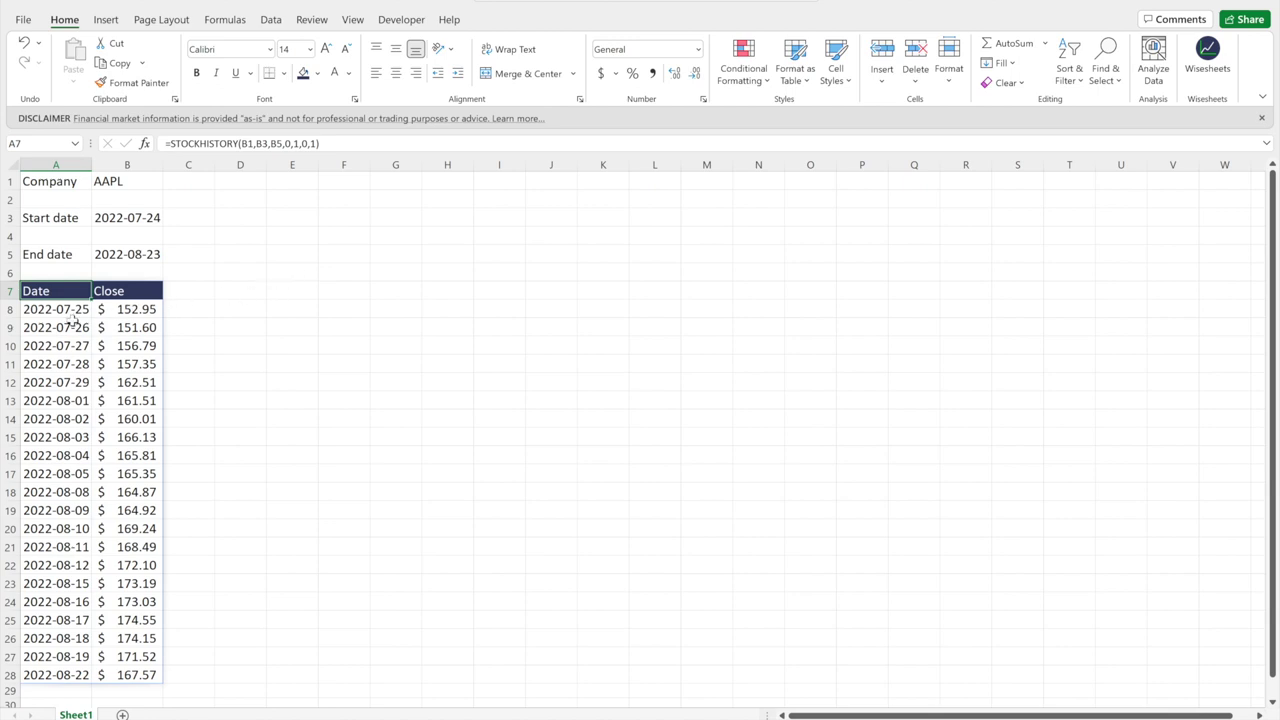
{"action": "left_click_drag", "start_coordinate": [63, 312], "coordinate": [137, 495]}
{"action": "left_click", "coordinate": [140, 181]}
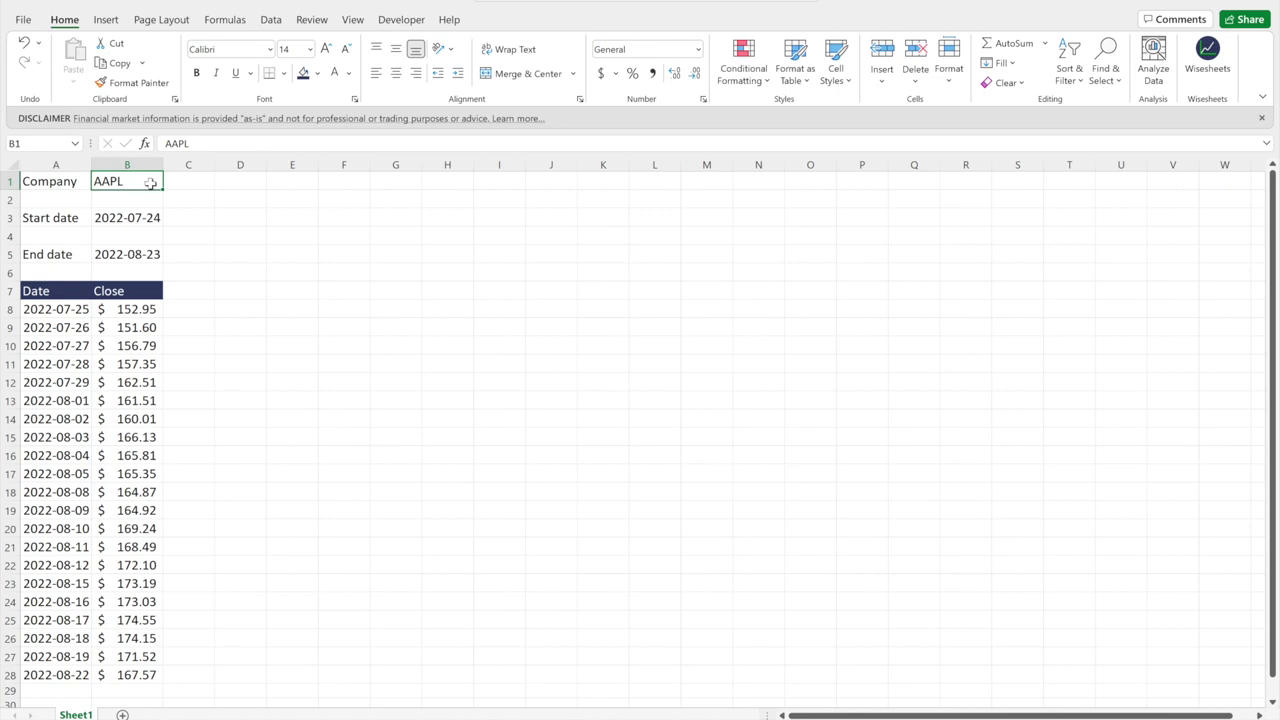
{"action": "left_click_drag", "start_coordinate": [147, 218], "coordinate": [150, 272]}
{"action": "left_click", "coordinate": [188, 235]}
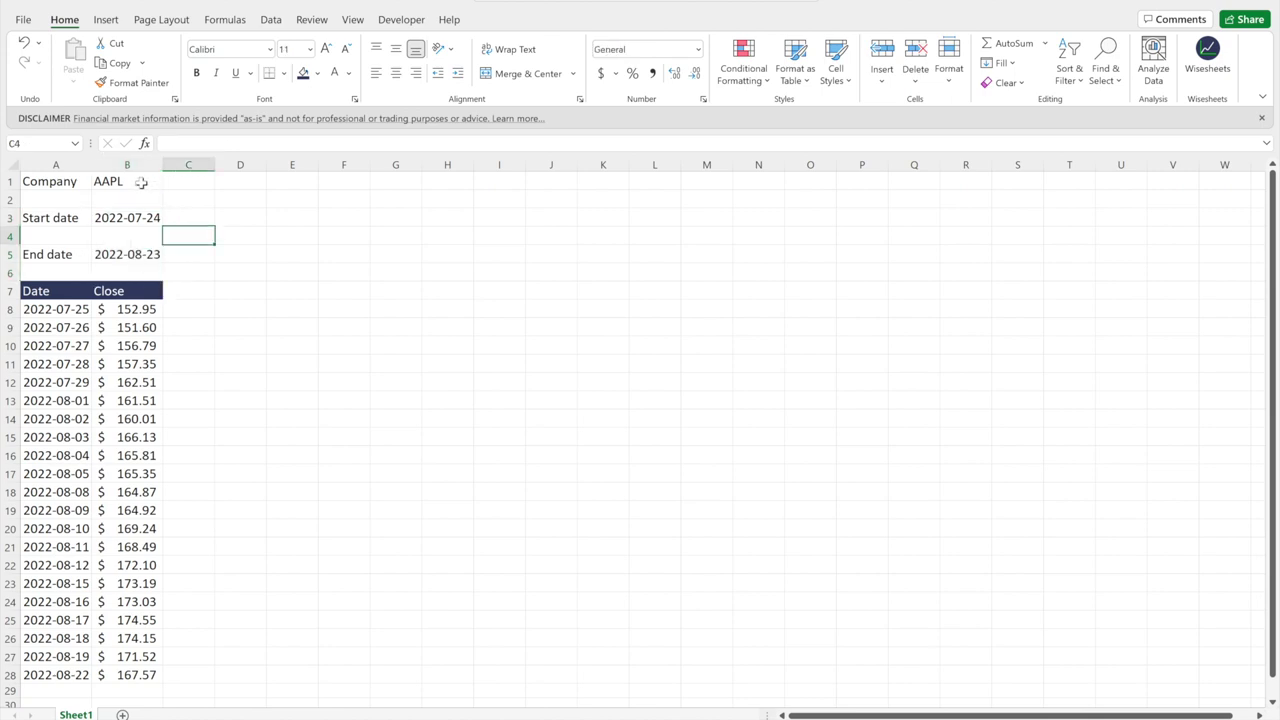
- Replace the company ticker in cell B1 with msft
{"action": "left_click", "coordinate": [141, 182]}
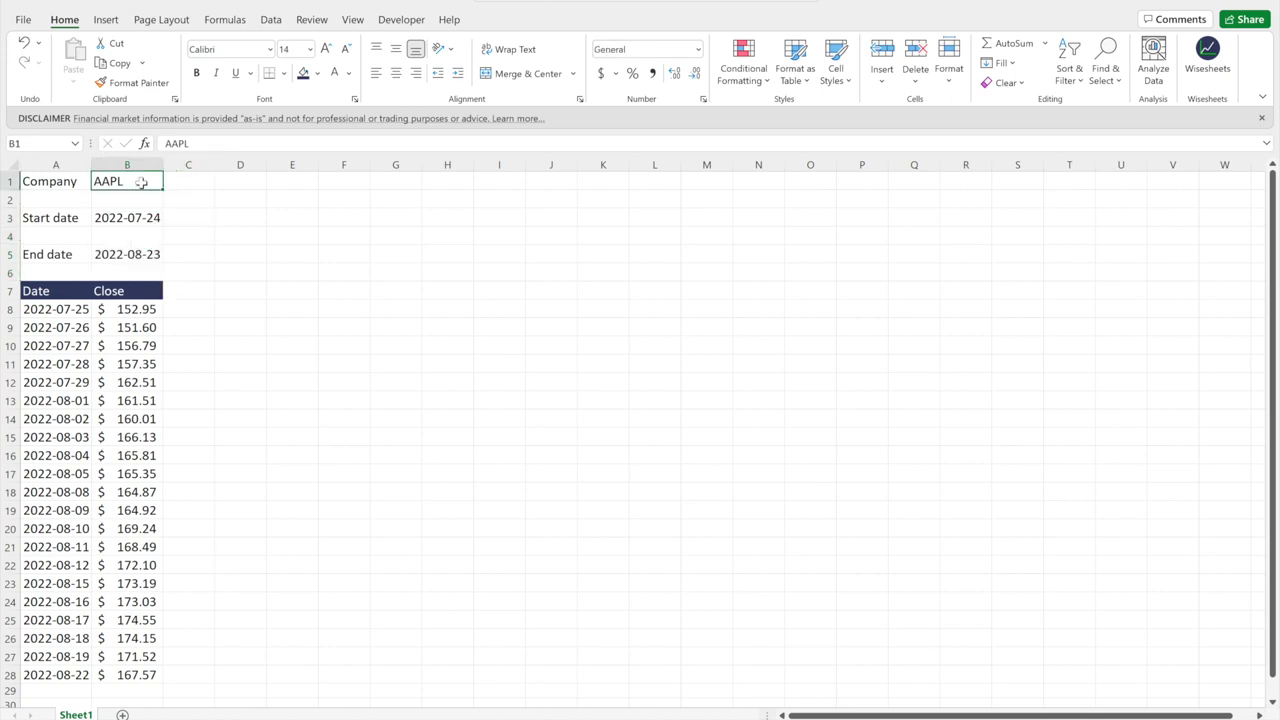
{"action": "key", "text": "BackSpace"}
{"action": "type", "text": "msft"}
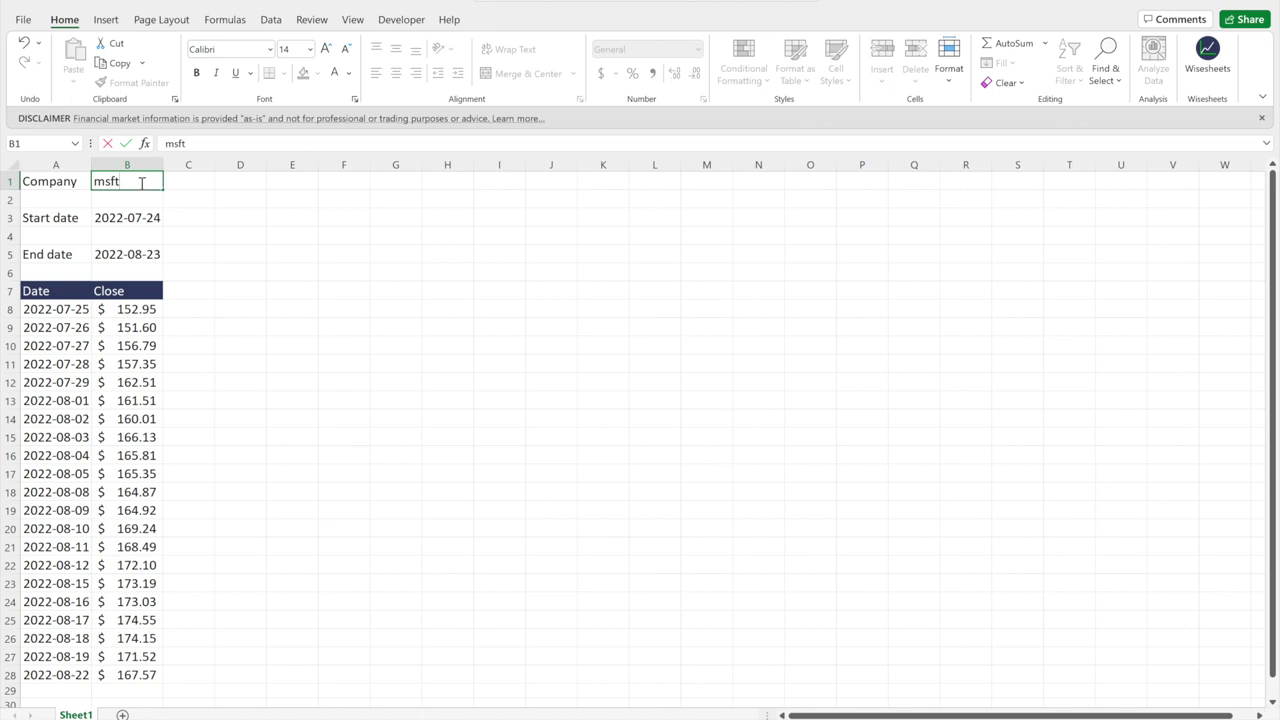
{"action": "key", "text": "Return"}
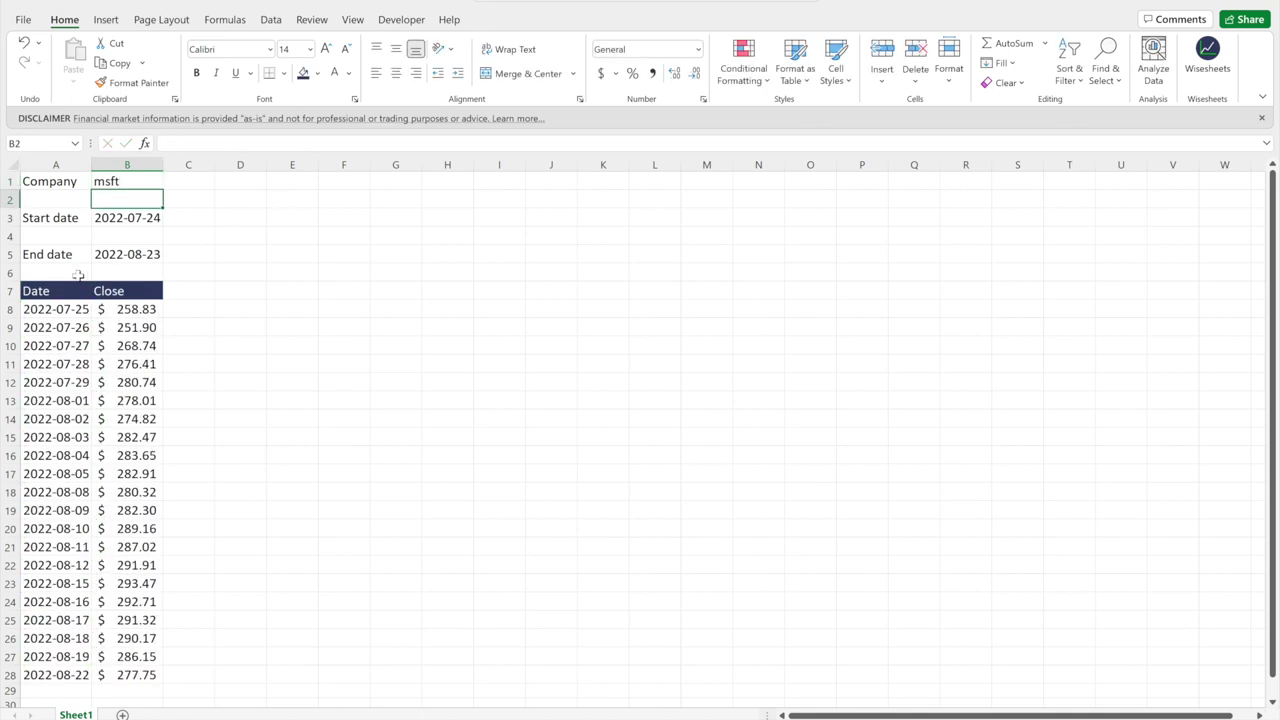
{"action": "left_click_drag", "start_coordinate": [63, 289], "coordinate": [124, 674]}
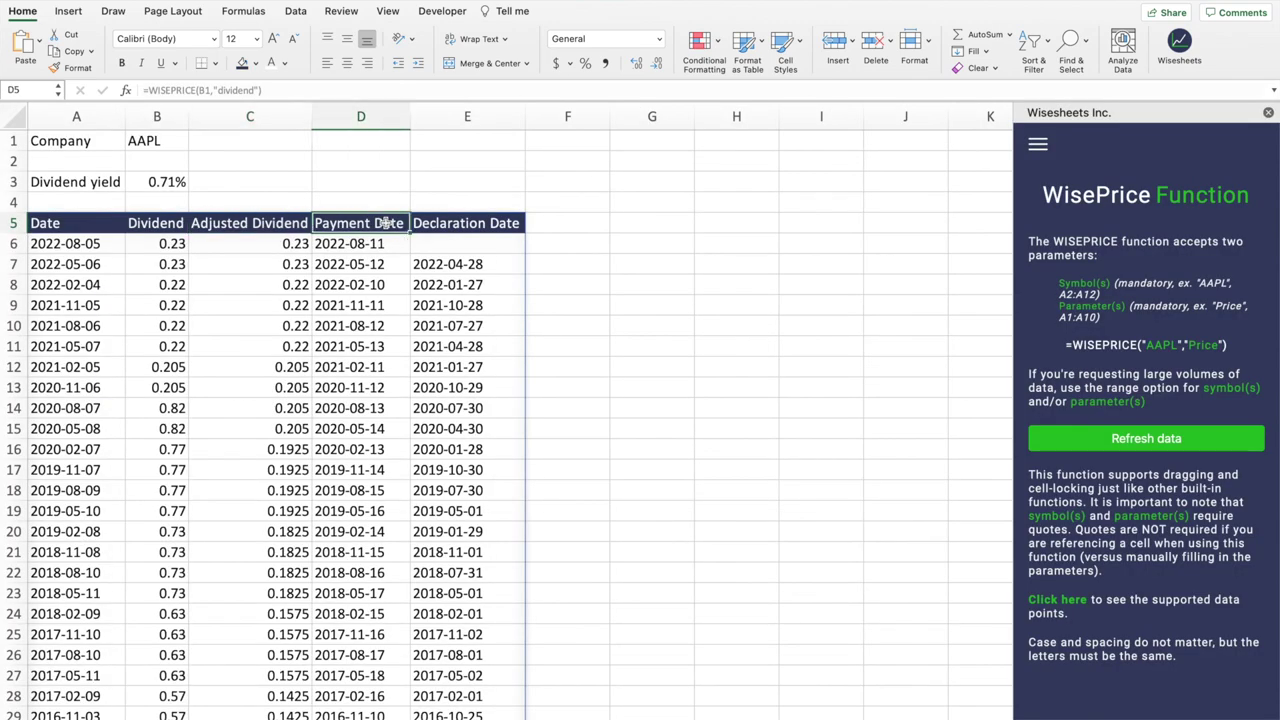
{"action": "left_click", "coordinate": [508, 223]}
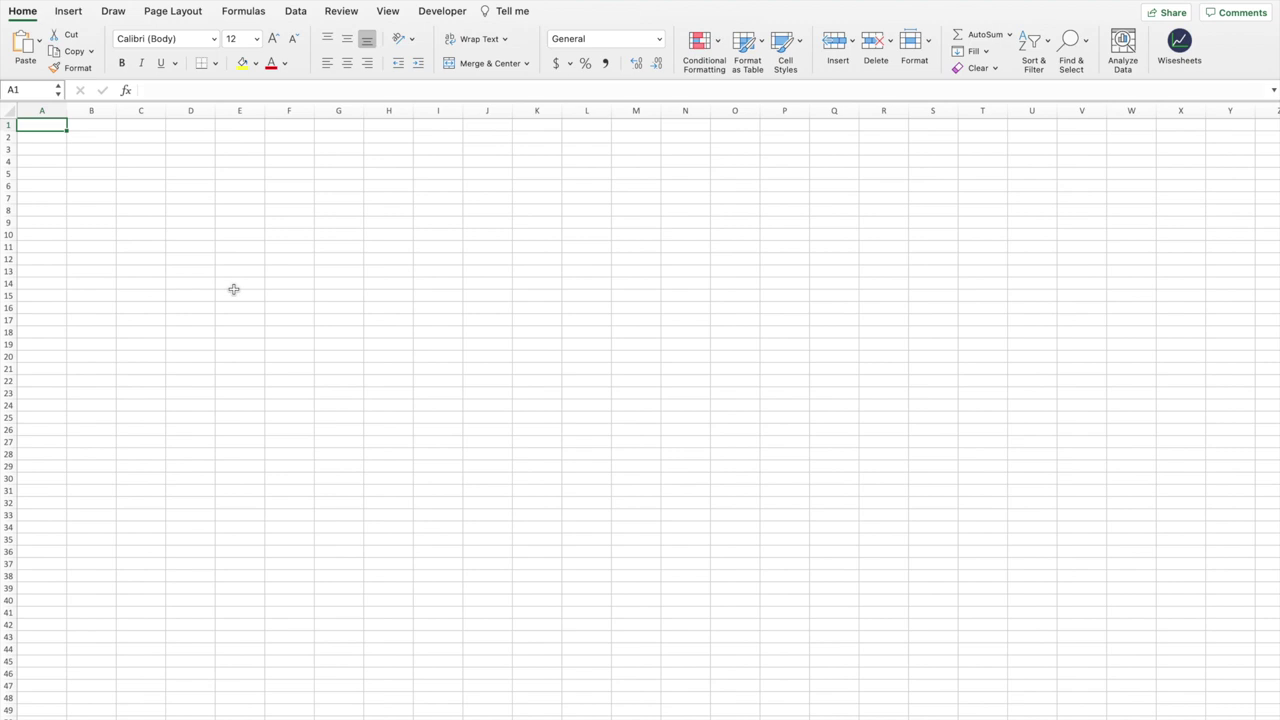
- Import AAPL's annual Standardized Financials into the workbook with the Wisesheets Statement Dump and close the add-in
{"action": "left_click", "coordinate": [1182, 48]}
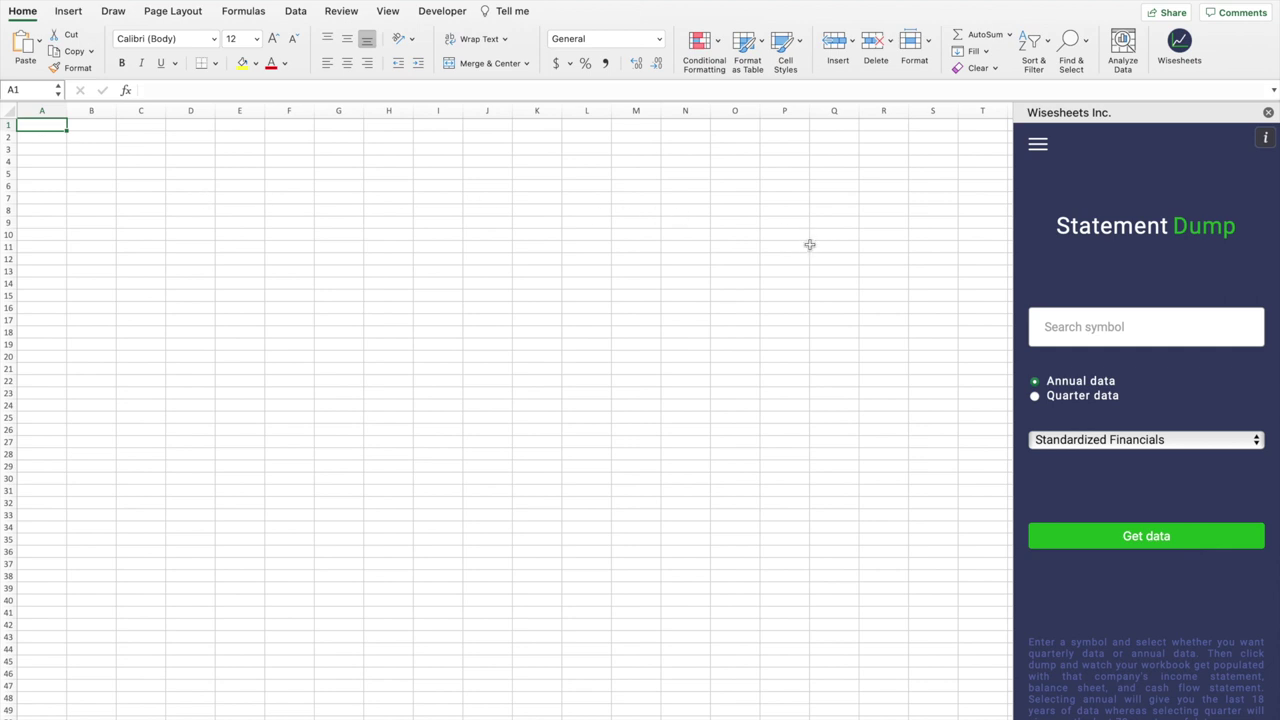
{"action": "left_click", "coordinate": [1103, 332]}
{"action": "type", "text": "aapl"}
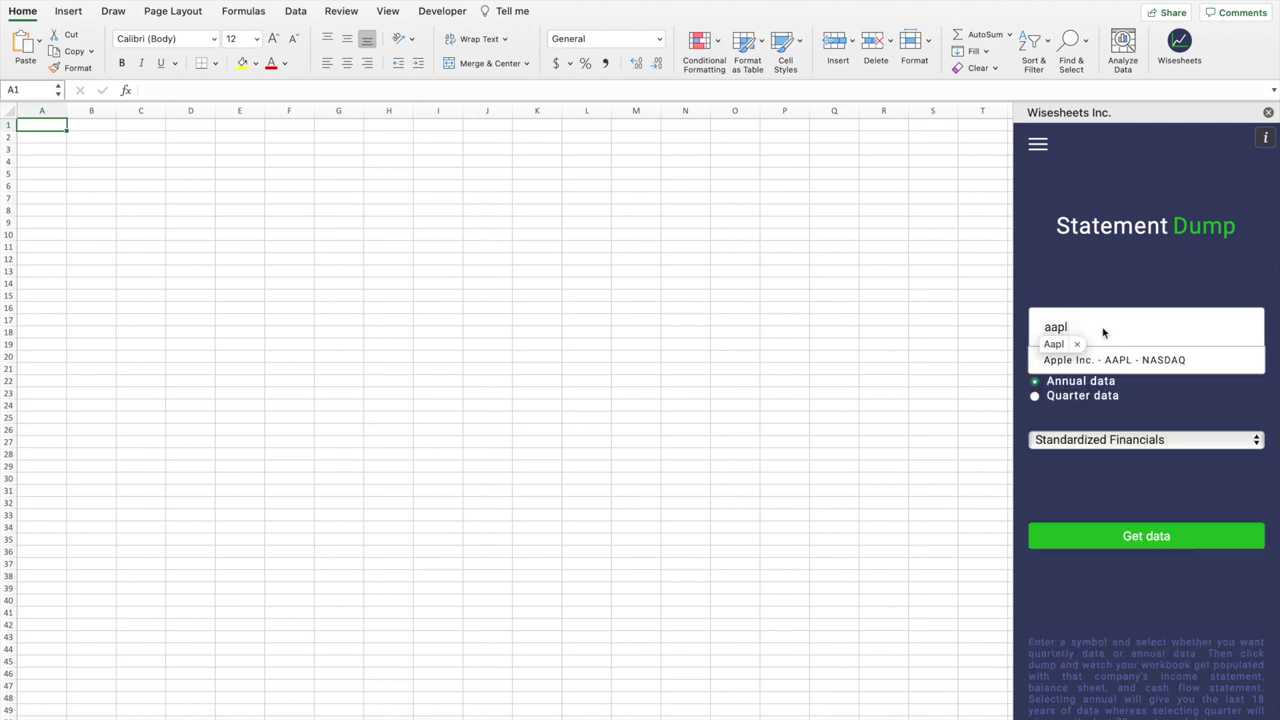
{"action": "left_click", "coordinate": [1094, 362]}
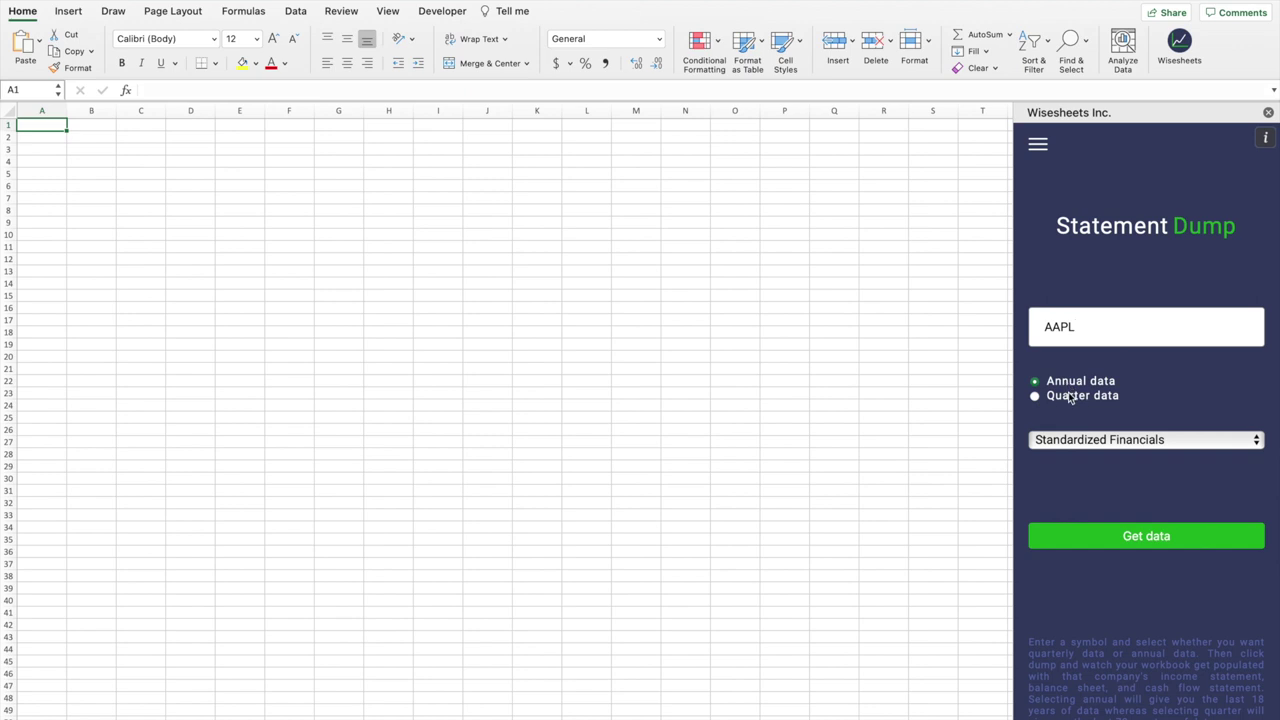
{"action": "left_click", "coordinate": [1147, 532]}
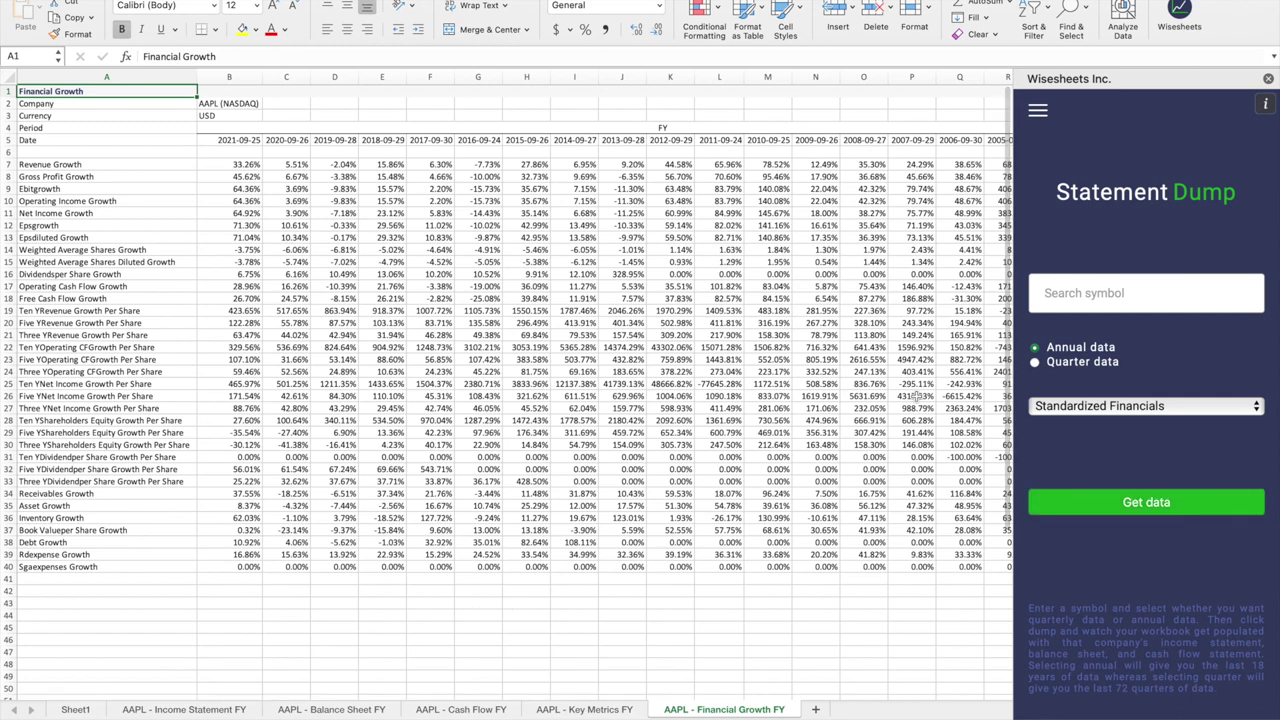
{"action": "left_click", "coordinate": [1268, 78]}
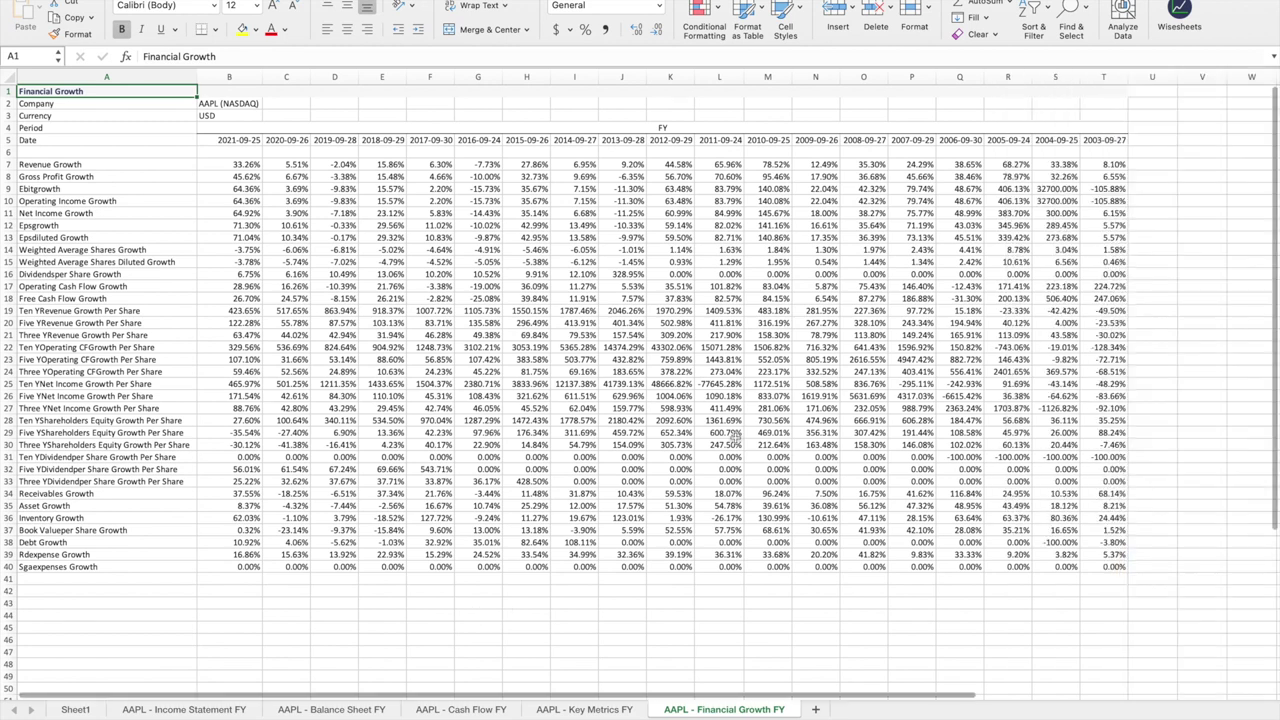
- Examine the imported AAPL Income Statement, Balance Sheet, Cash Flow, Key Metrics and Financial Growth sheets
{"action": "left_click", "coordinate": [234, 709]}
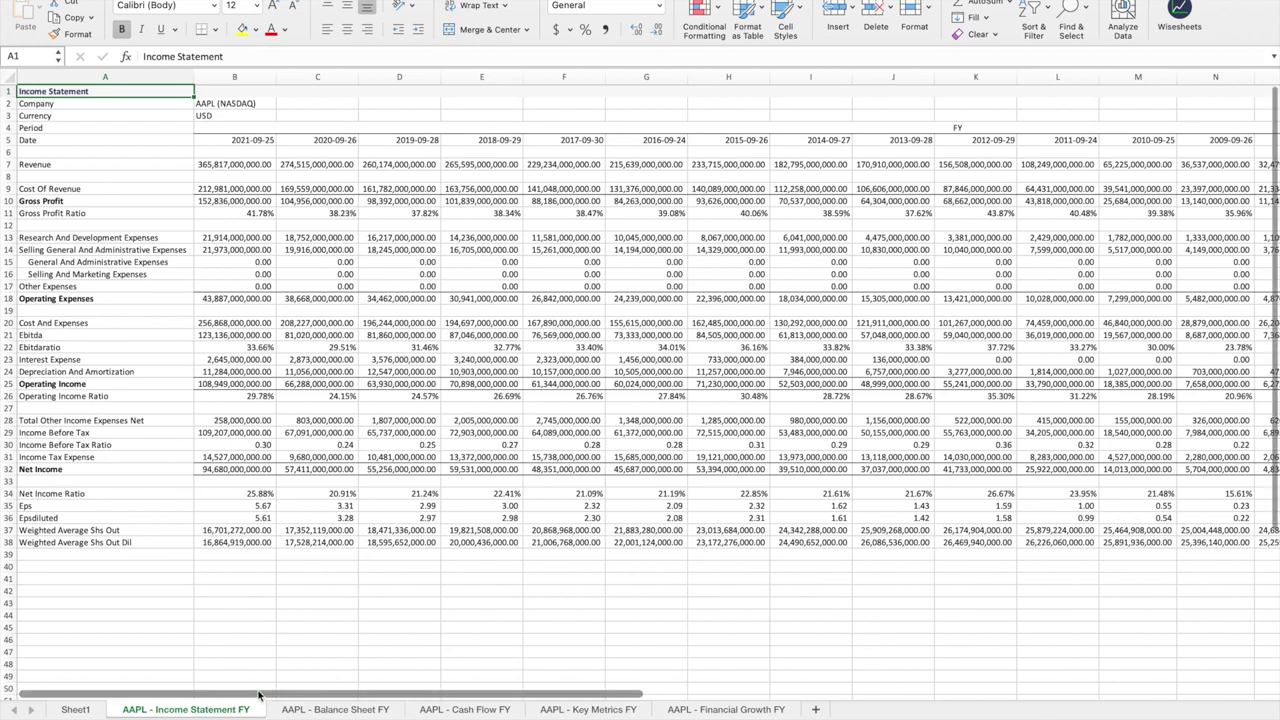
{"action": "mouse_move", "coordinate": [262, 697]}
{"action": "left_mouse_down"}
{"action": "mouse_move", "coordinate": [630, 689]}
{"action": "mouse_move", "coordinate": [262, 703]}
{"action": "left_mouse_up"}
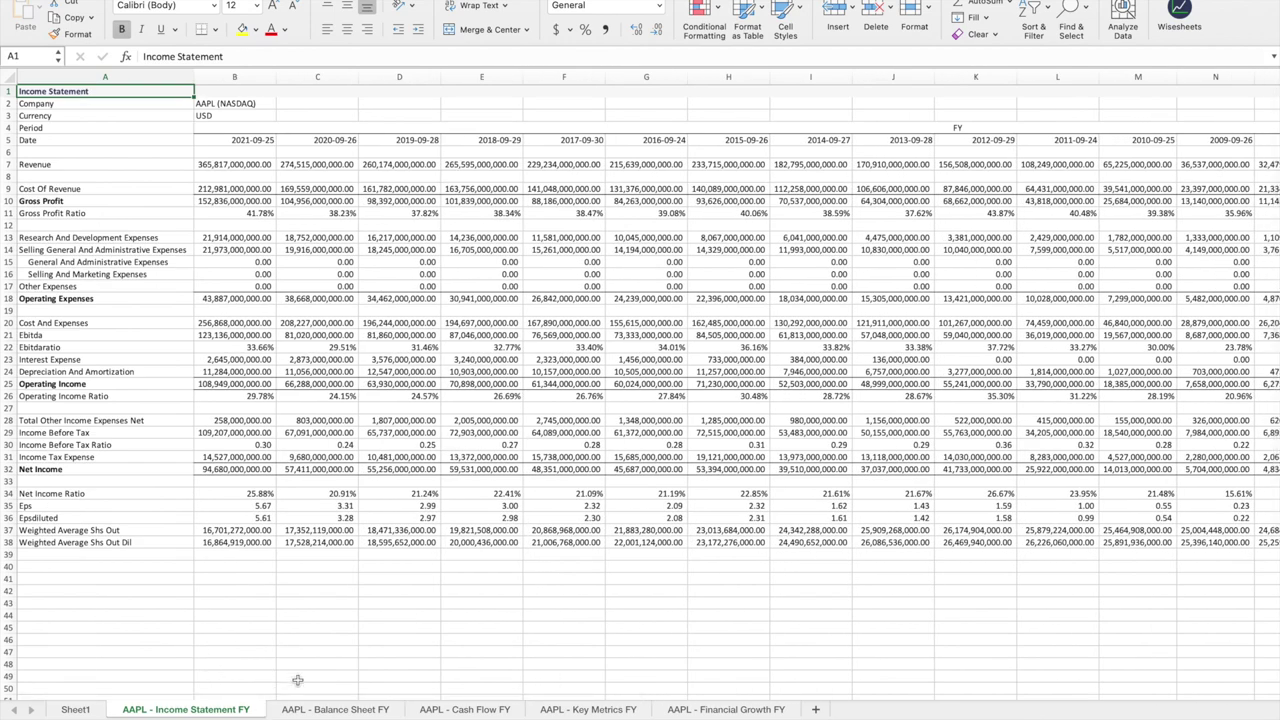
{"action": "left_click", "coordinate": [343, 712]}
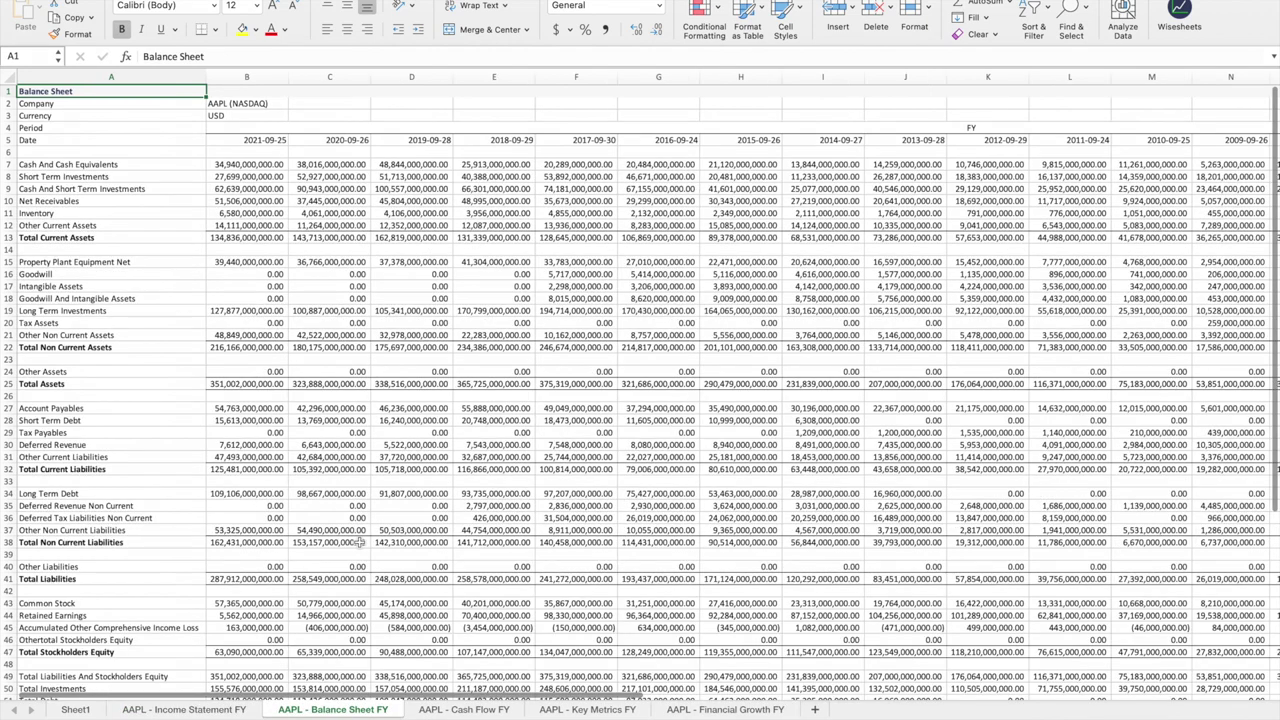
{"action": "scroll", "coordinate": [357, 542], "scroll_direction": "down", "scroll_amount": 5}
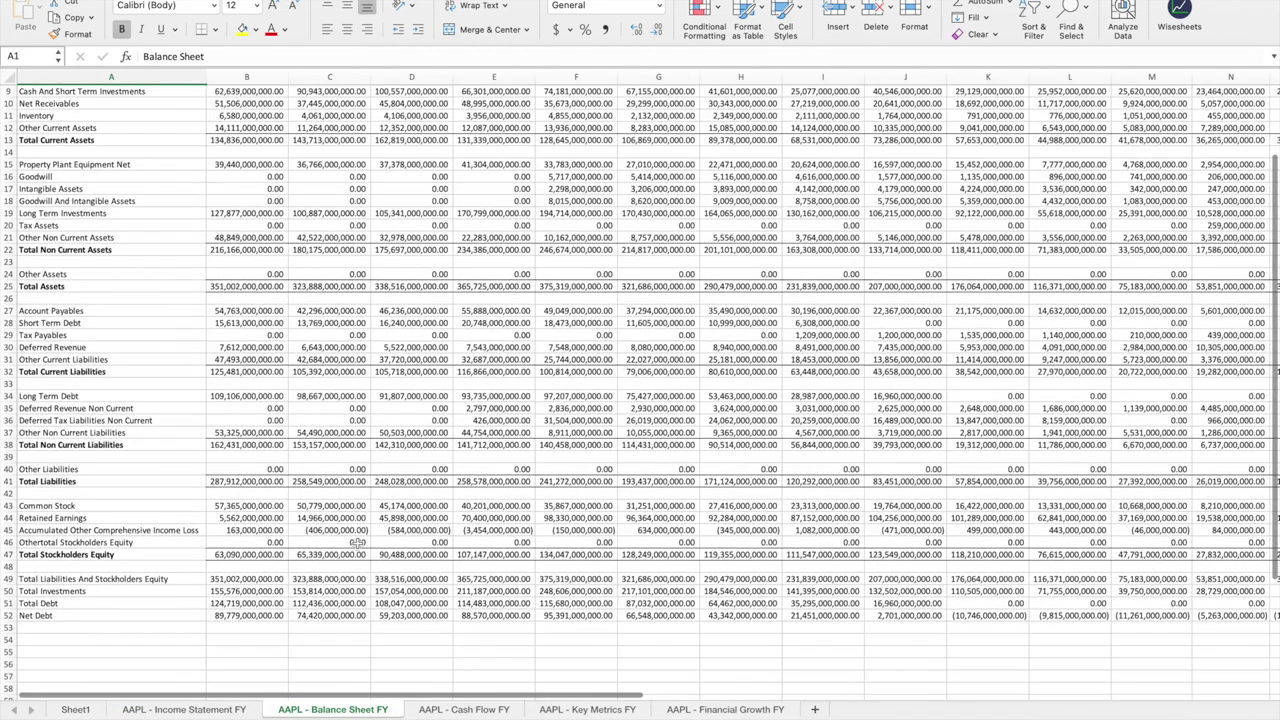
{"action": "left_click", "coordinate": [484, 711]}
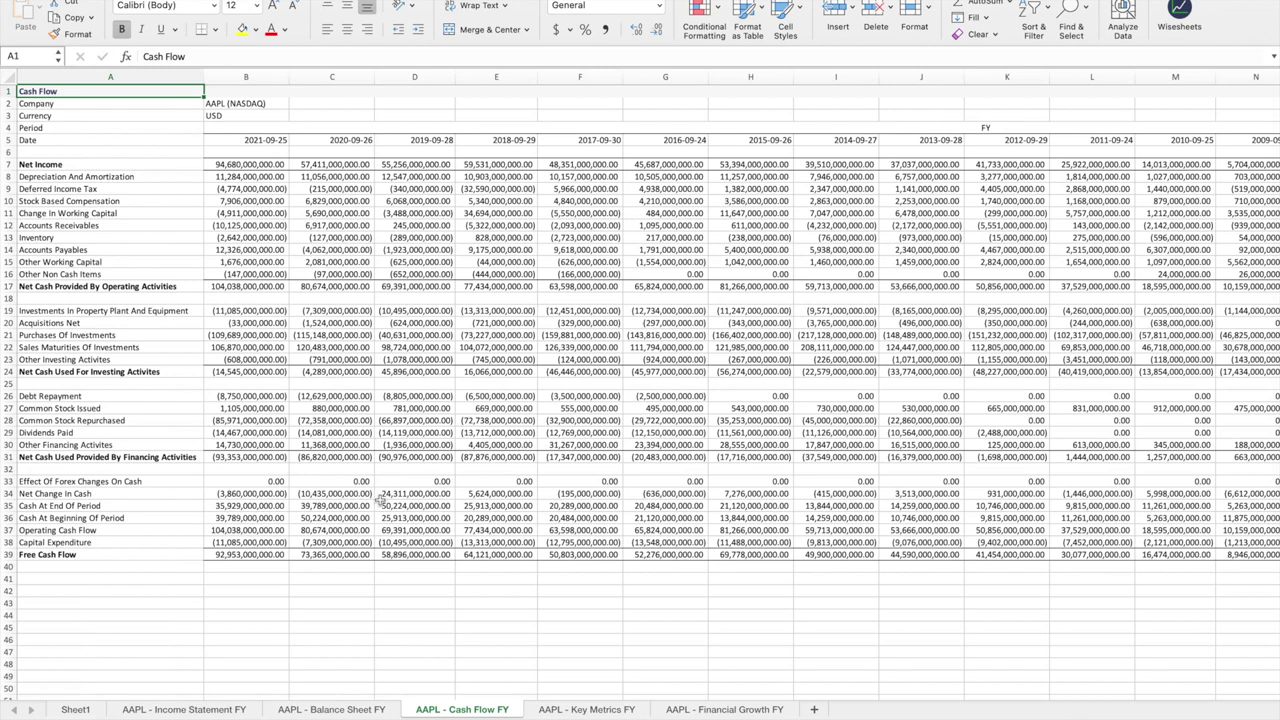
{"action": "left_click", "coordinate": [592, 711]}
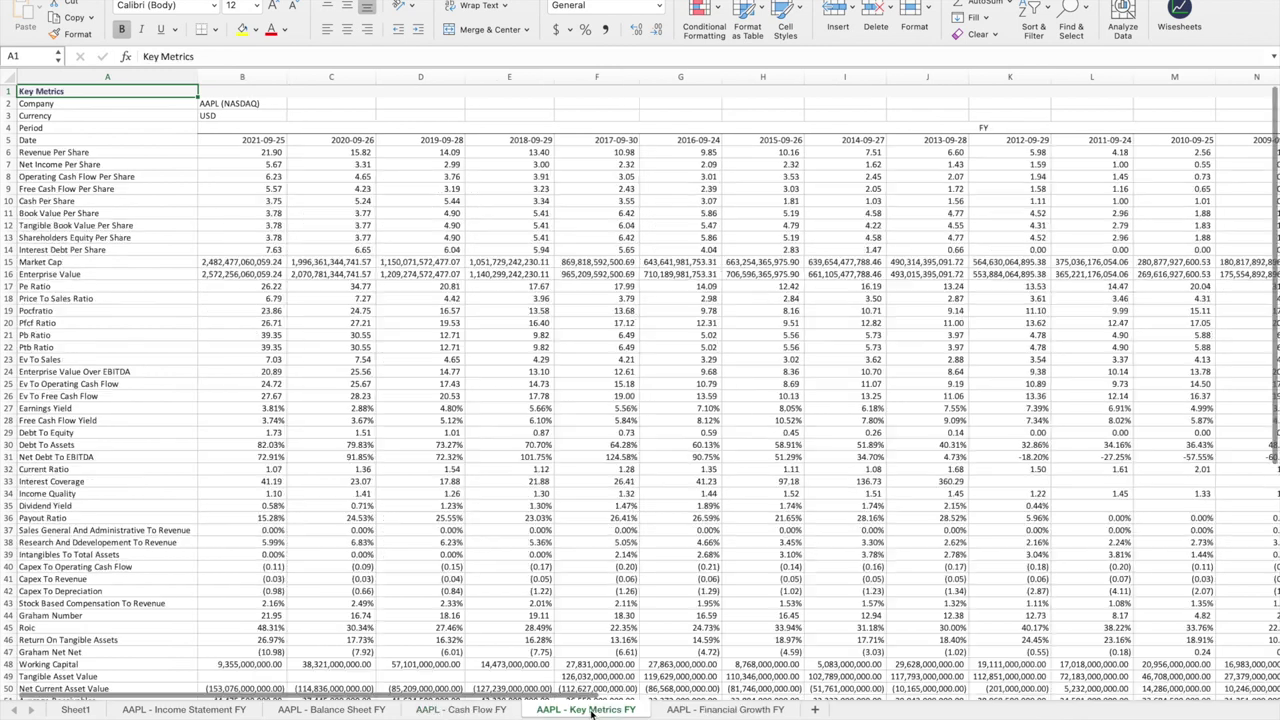
{"action": "scroll", "coordinate": [435, 494], "scroll_direction": "down", "scroll_amount": 5}
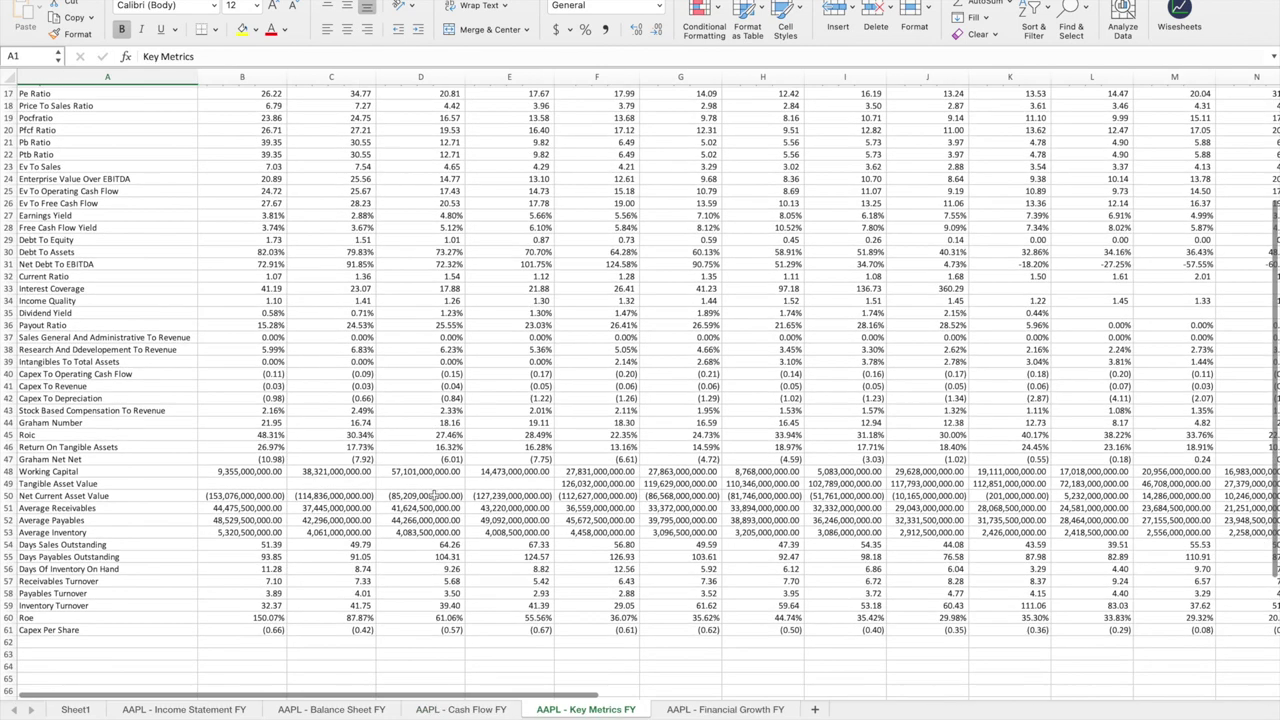
{"action": "left_click", "coordinate": [686, 709]}
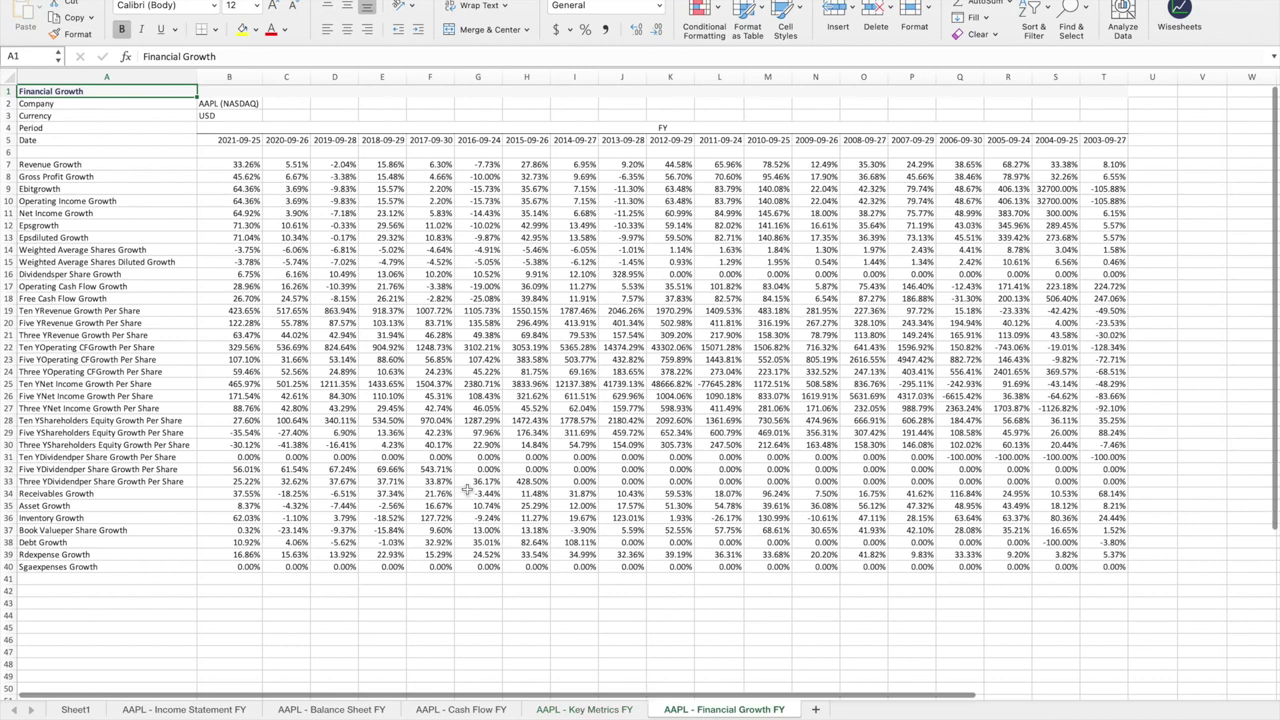
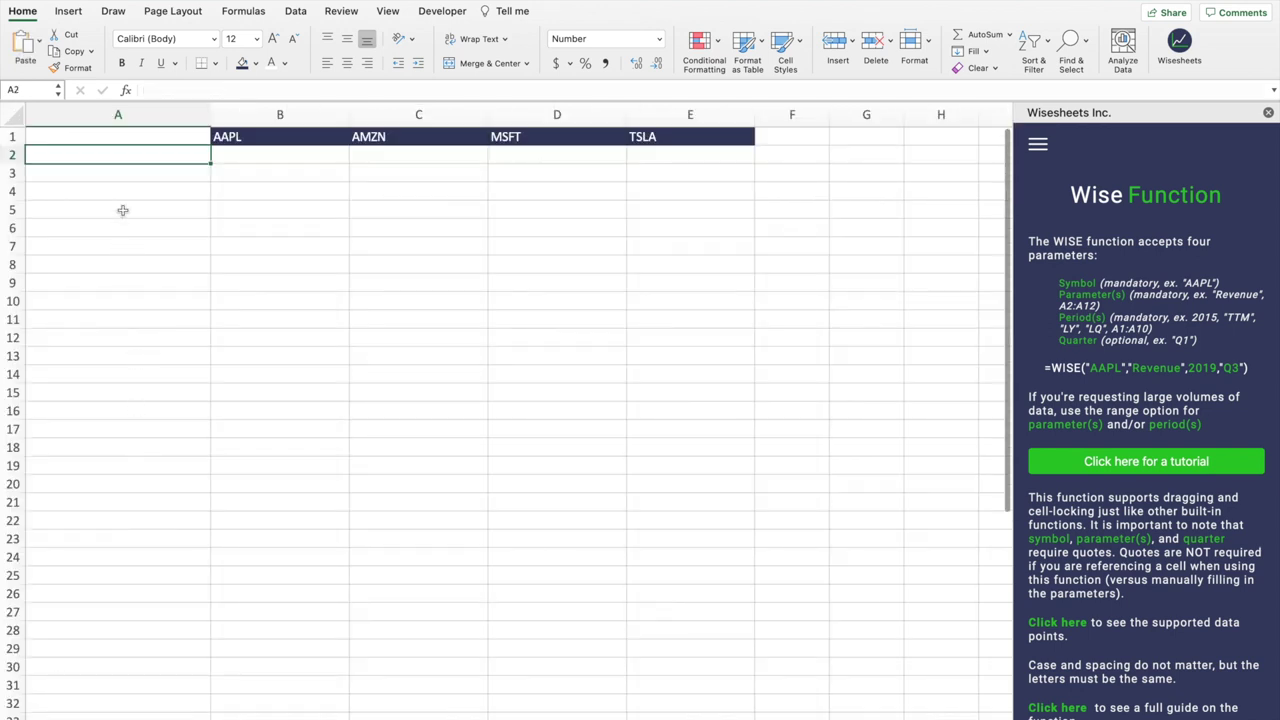
- Paste the list of key metrics, from Revenue Per Share to Current Ratio, into cells A2:A28
{"action": "type", "text": "Revenue Per Share Net Income Per Share Operating Cash Flow Per Share Free Cash Flow Per Share Cash Per Share Book Value Per Share Tangible Book Value Per Share Shareholders Equity Per Share Interest Debt Per Share Market Cap Enterprise Value Pe Ratio Price To Sales Ratio Pocfratio Pfcf Ratio Pb Ratio Ptb Ratio Ev To Sales Enterprise Value Over EBITDA Ev To Operating Cash Flow Ev To Free Cash Flow Earnings Yield Free Cash Flow Yield Debt To Equity Debt To Assets Net Debt To EBITDA Current Ratio"}
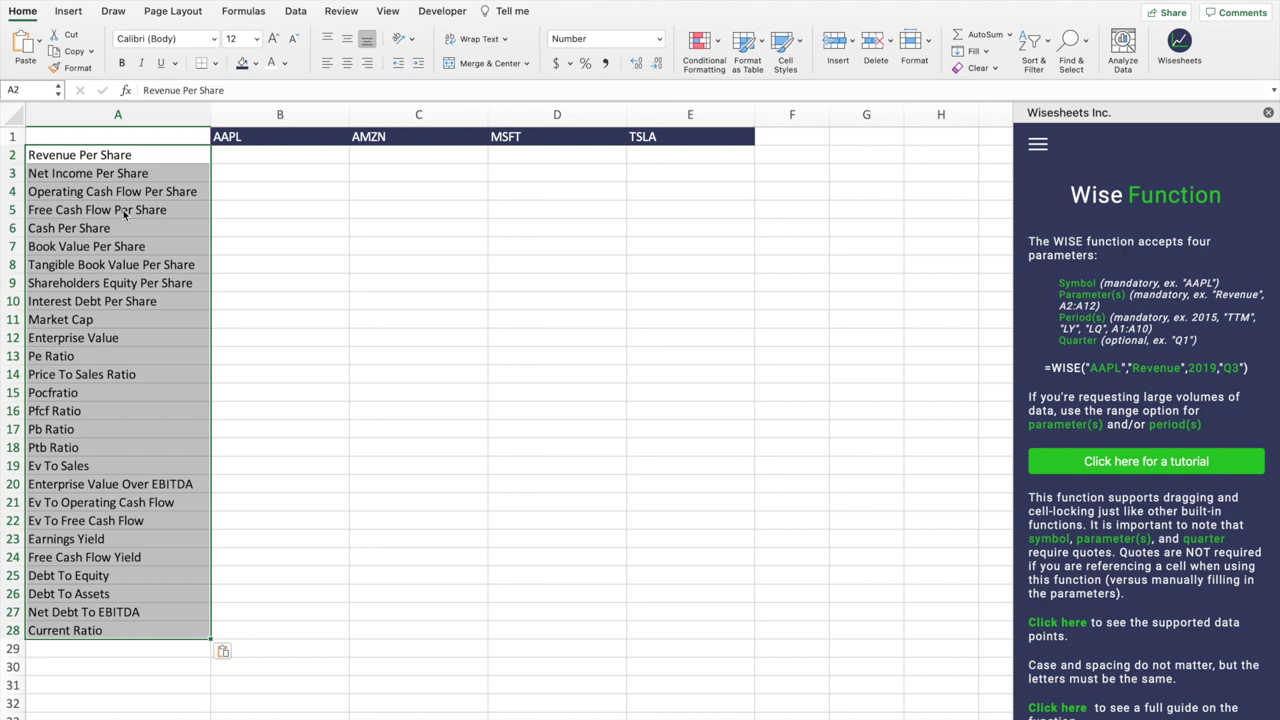
{"action": "left_click", "coordinate": [270, 138]}
{"action": "left_click_drag", "start_coordinate": [337, 138], "coordinate": [668, 138]}
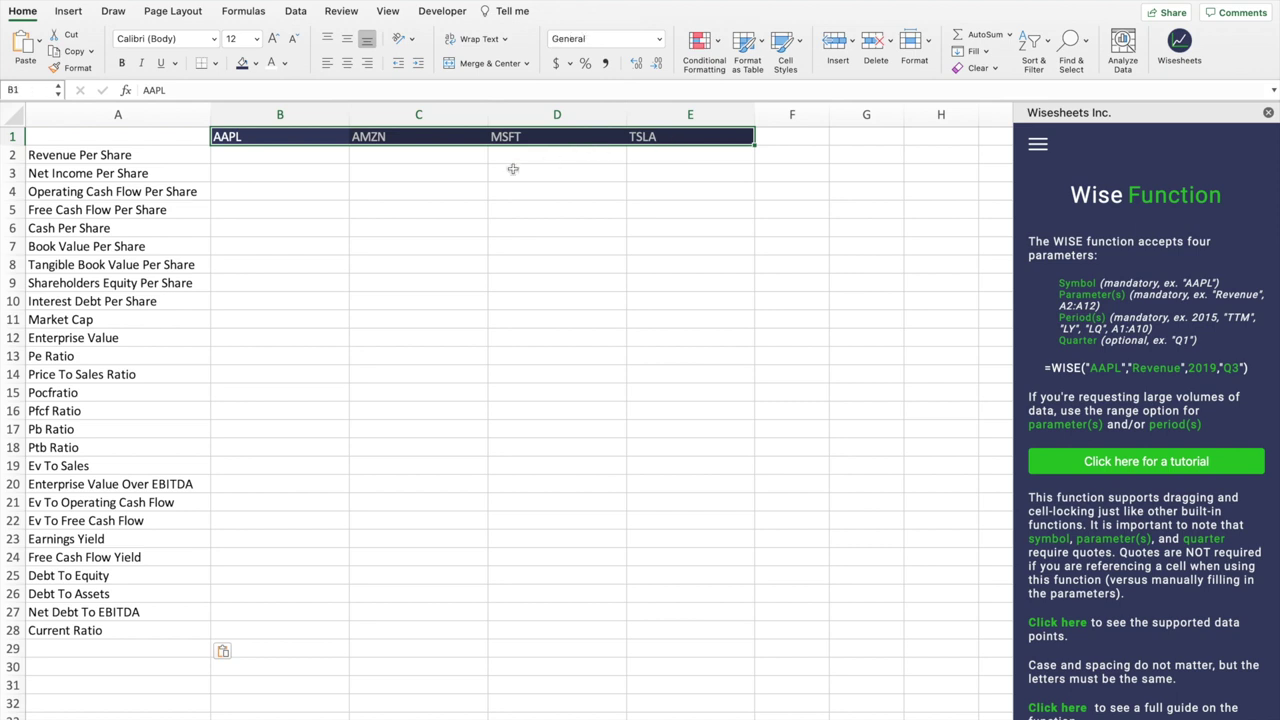
- Enter a WISE formula in B2 that pulls the 2020 values for the ticker in B1 and the metrics in A2:A28
{"action": "left_click", "coordinate": [312, 160]}
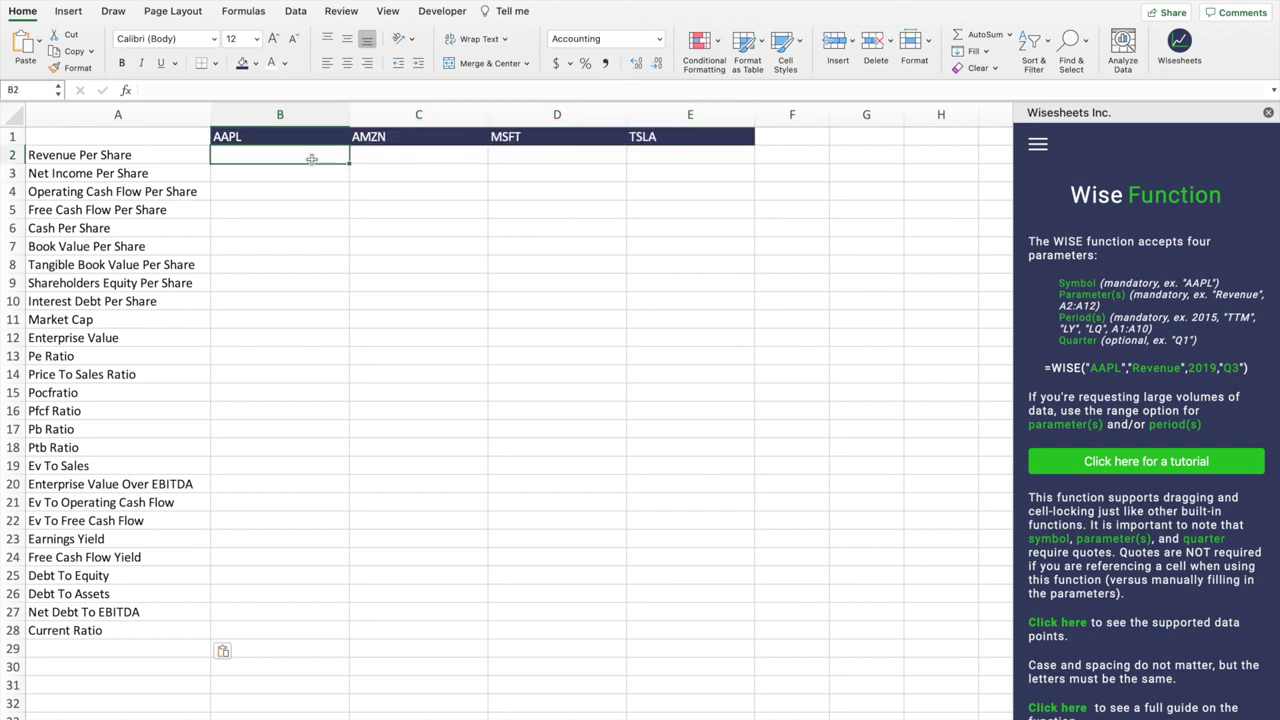
{"action": "type", "text": "=wise"}
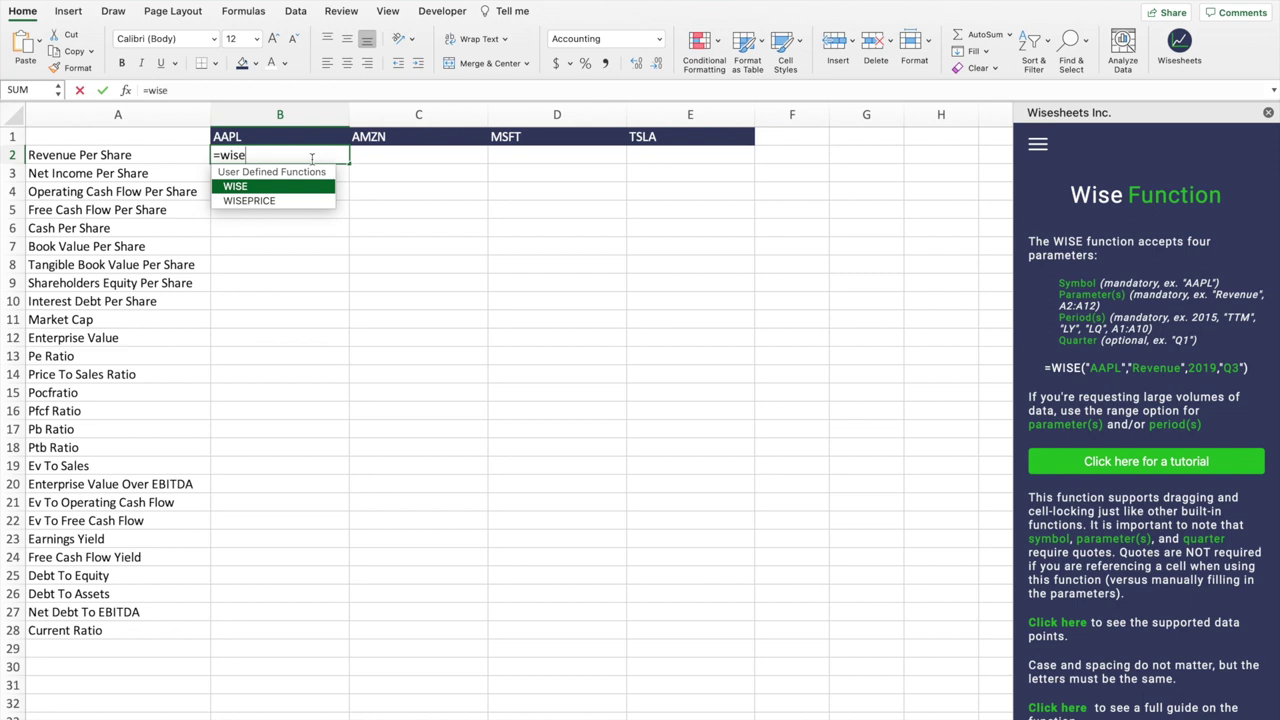
{"action": "key", "text": "Tab"}
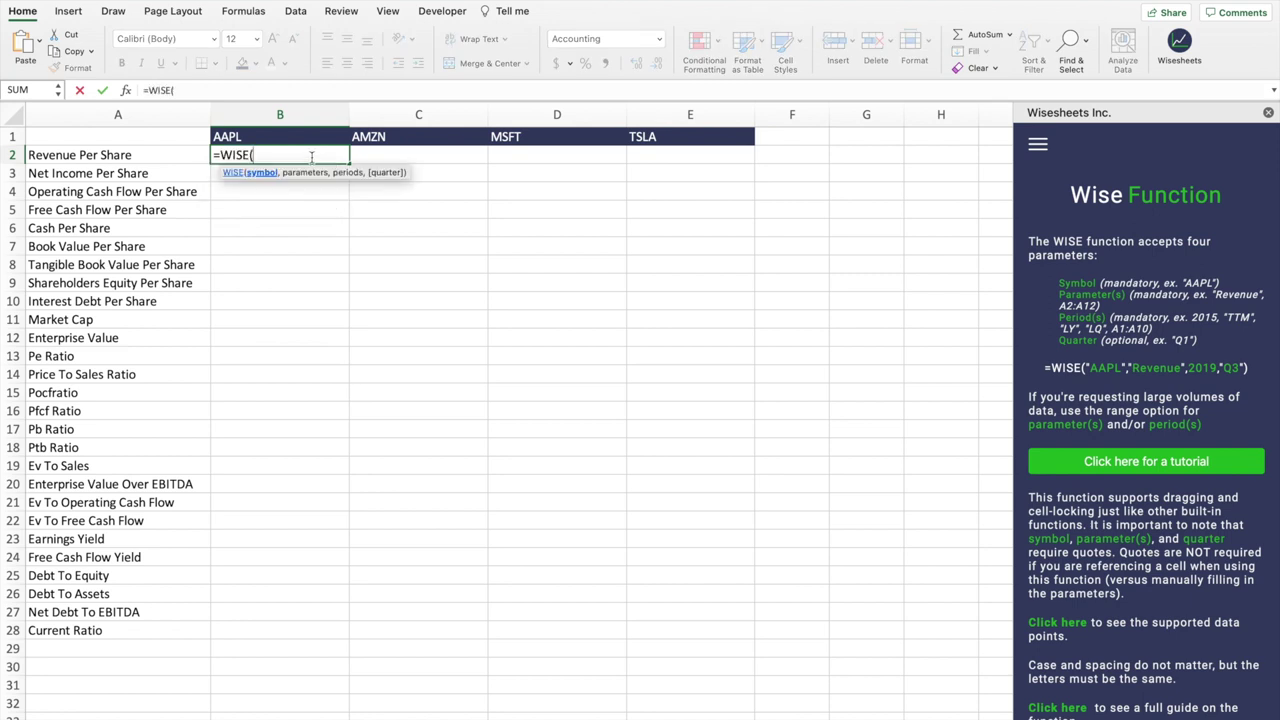
{"action": "left_click", "coordinate": [296, 136]}
{"action": "type", "text": ","}
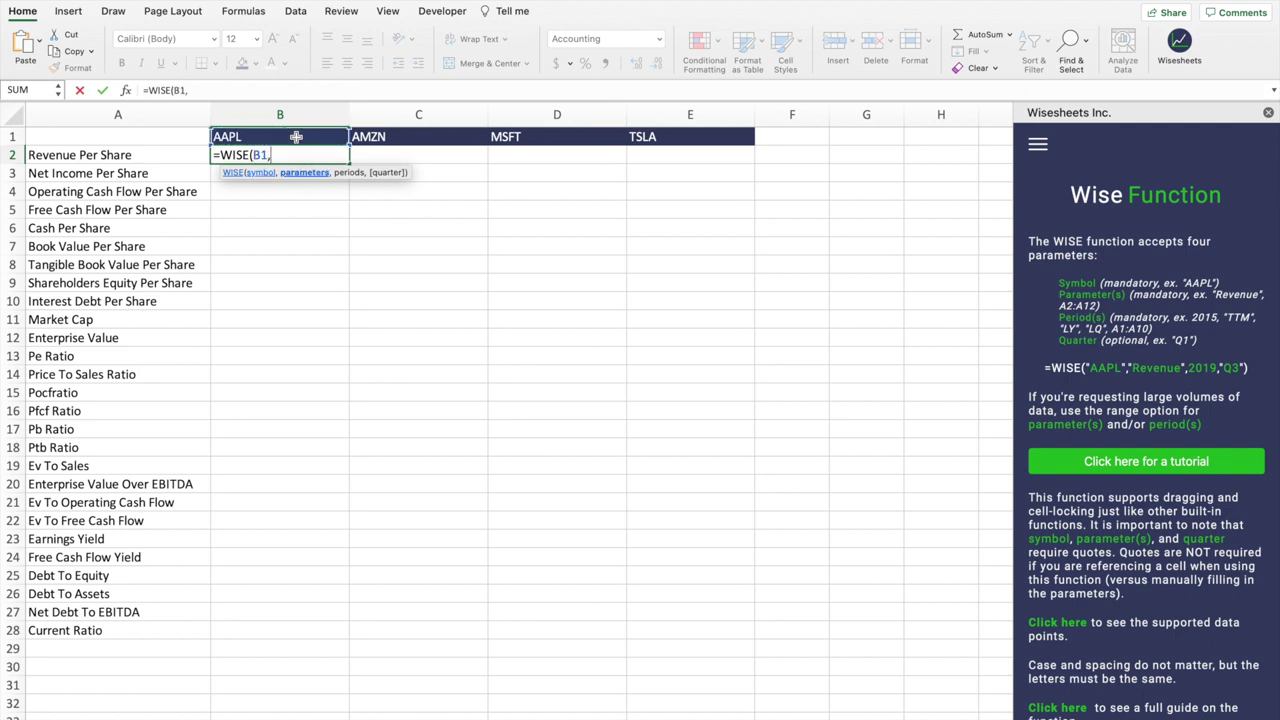
{"action": "left_click", "coordinate": [154, 155]}
{"action": "left_click_drag", "start_coordinate": [154, 155], "coordinate": [128, 630]}
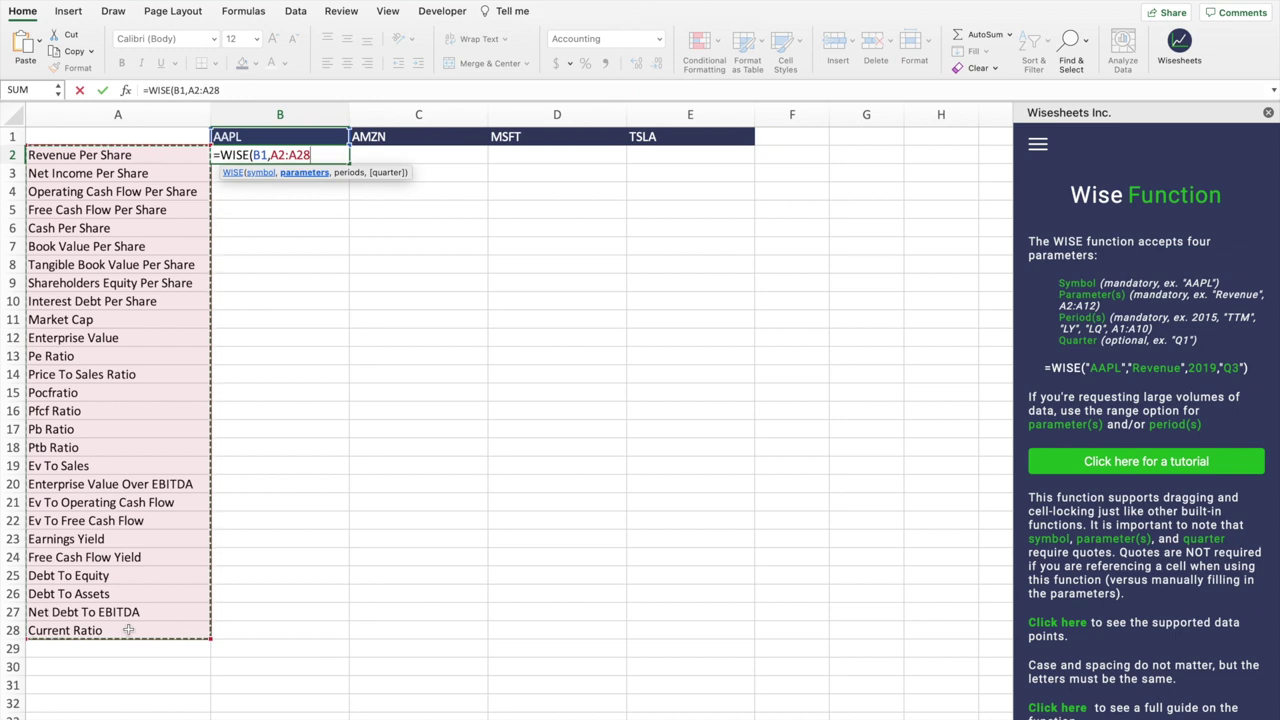
{"action": "type", "text": ","}
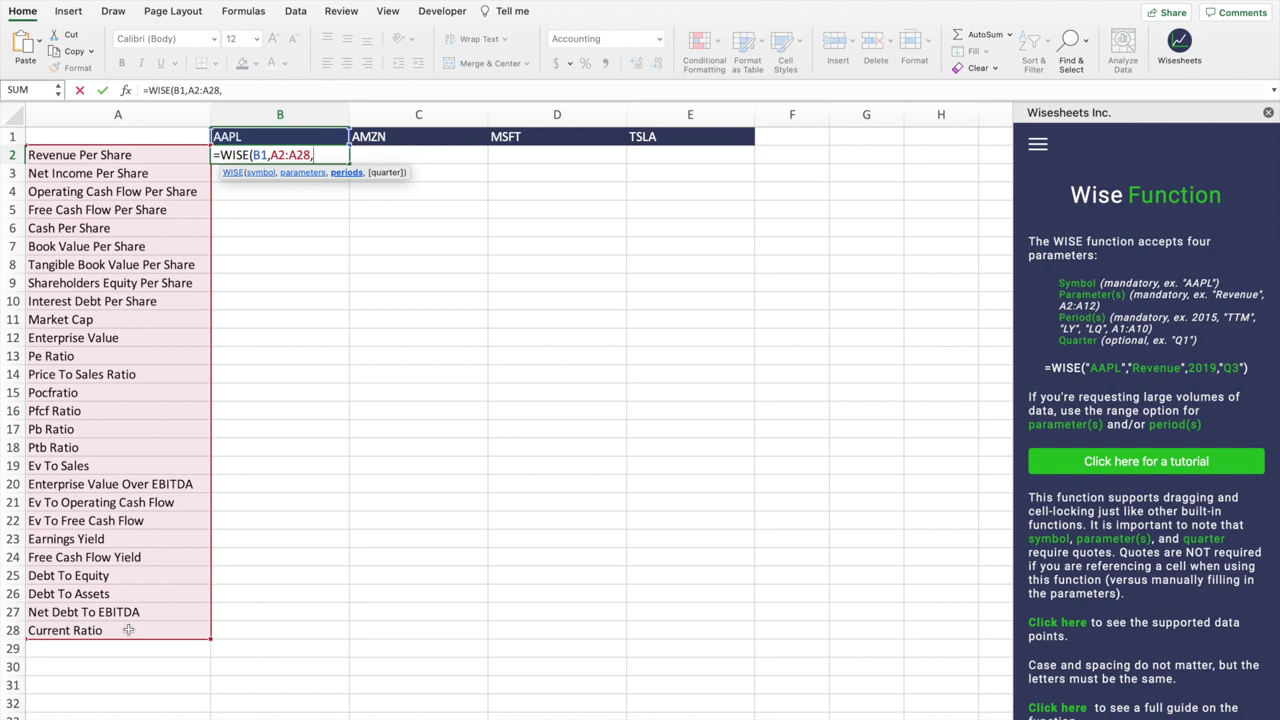
{"action": "type", "text": "2020"}
{"action": "type", "text": ")"}
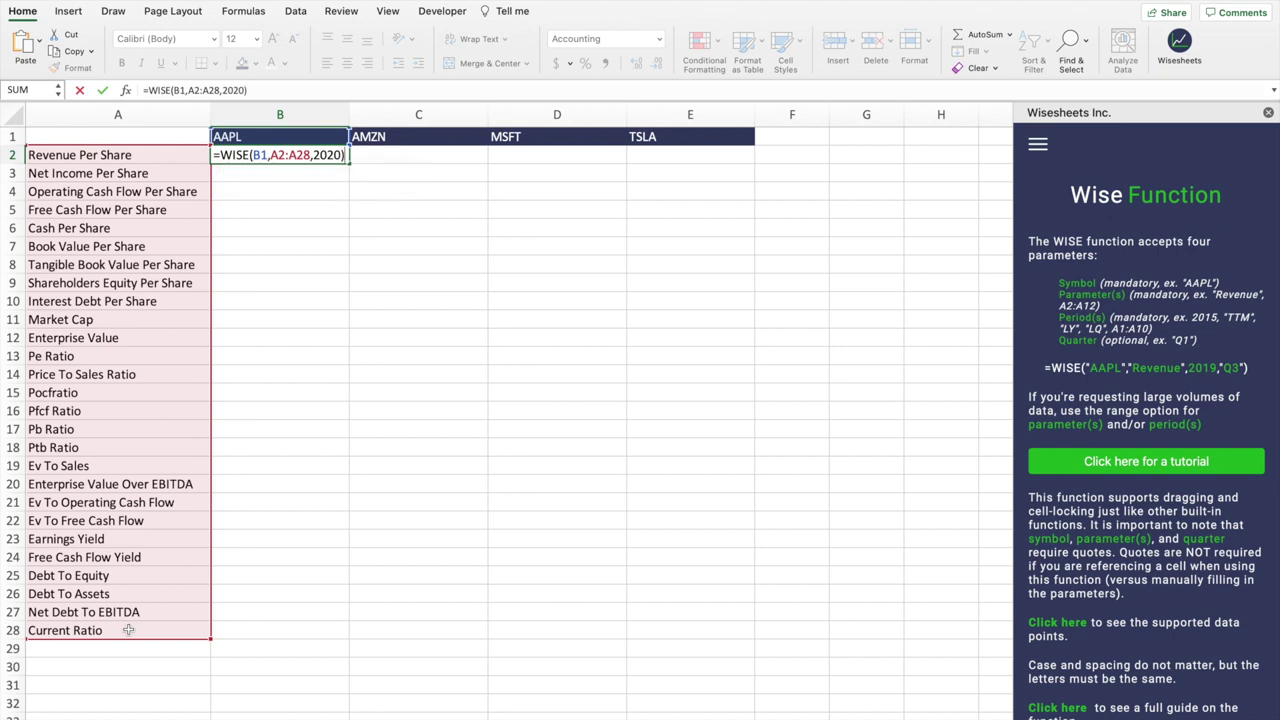
{"action": "key", "text": "Return"}
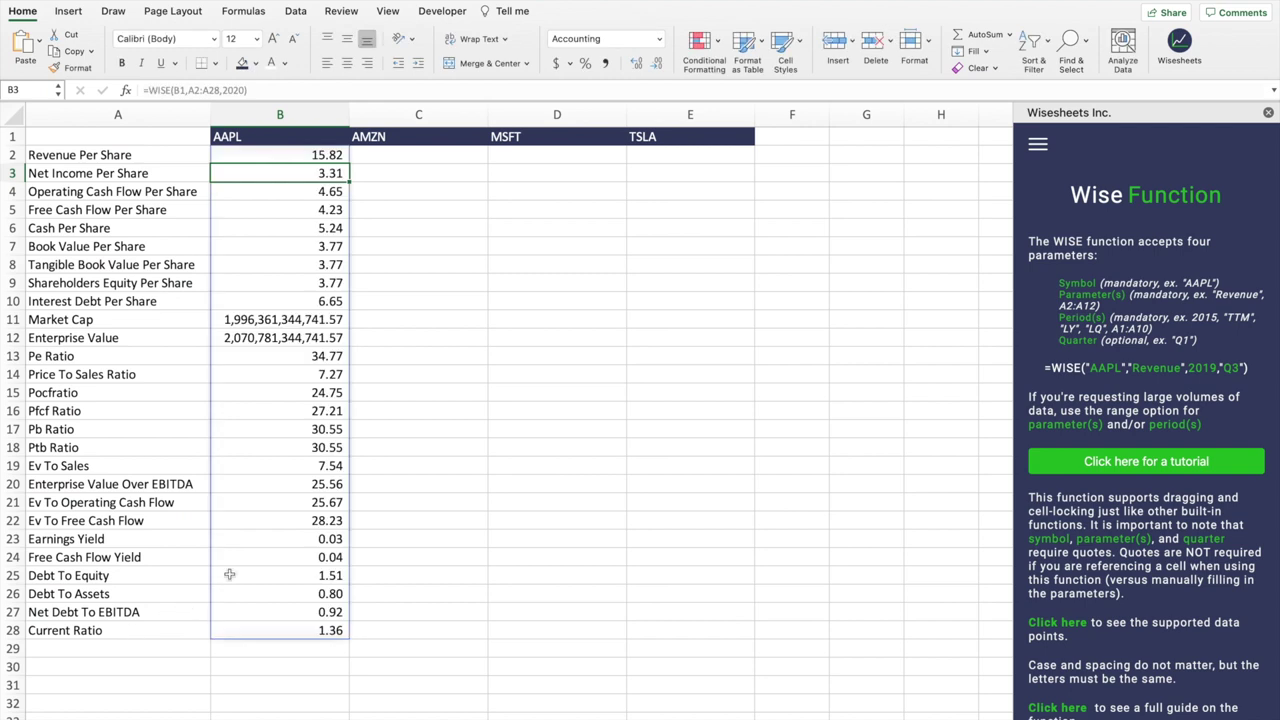
- Make the metrics range in the B2 WISE formula absolute as $A$2:$A$28
{"action": "left_click", "coordinate": [322, 155]}
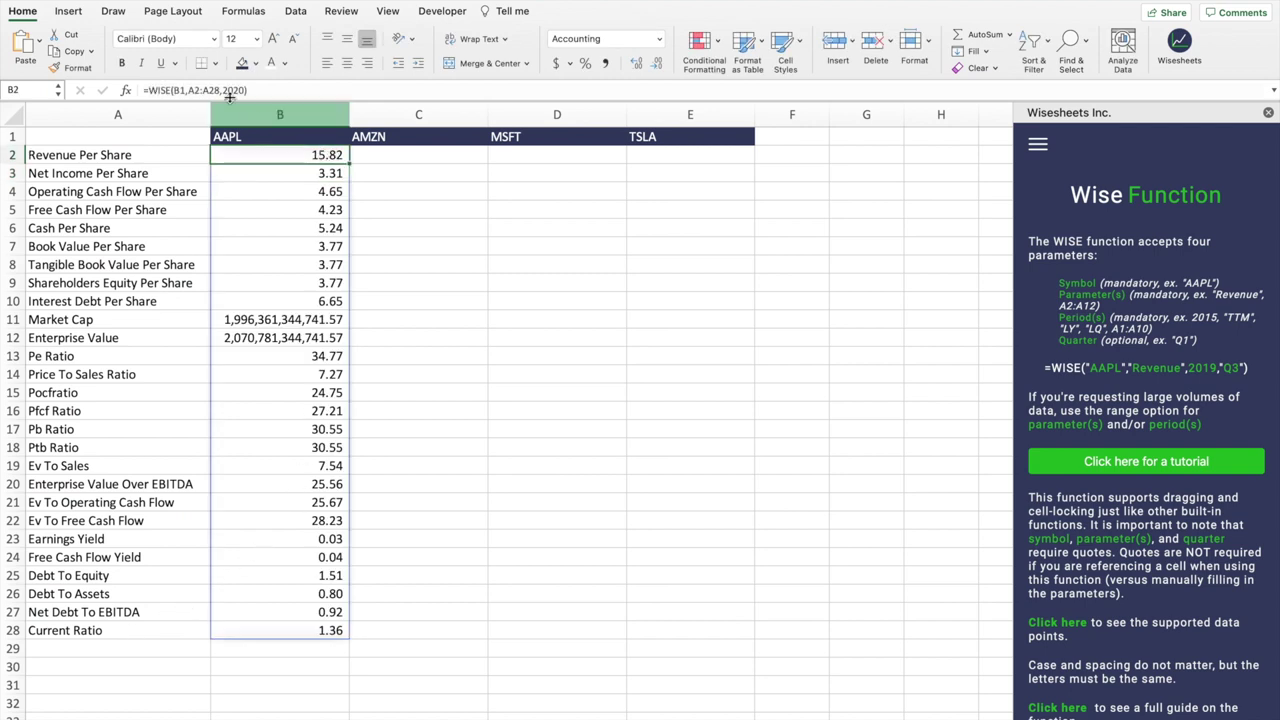
{"action": "left_click", "coordinate": [190, 88]}
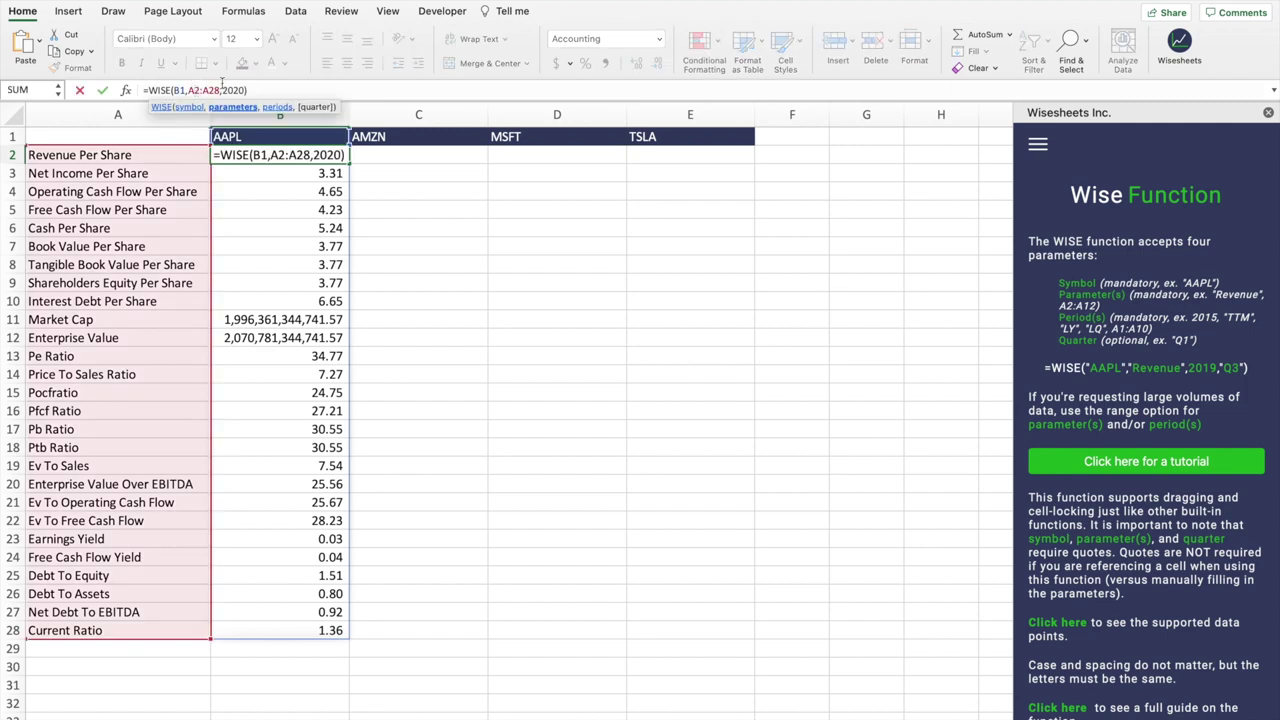
{"action": "key", "text": "F4"}
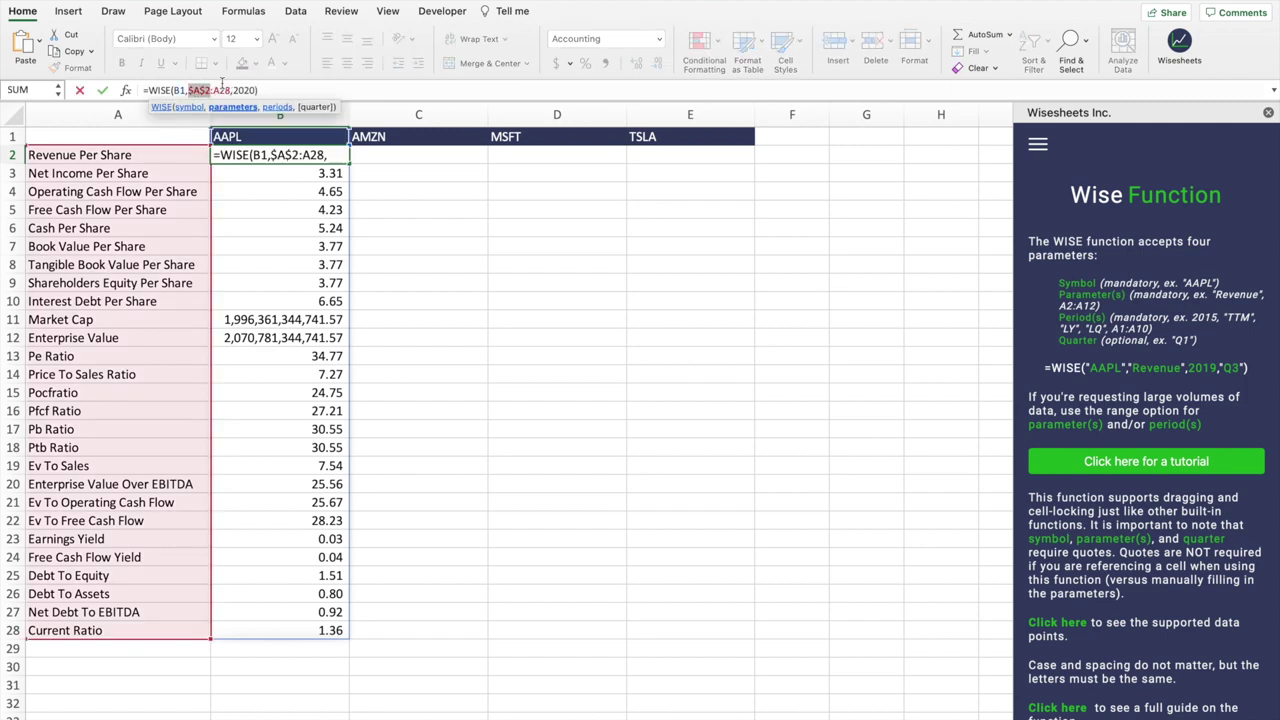
{"action": "key", "text": "Right"}
{"action": "key", "text": "F4"}
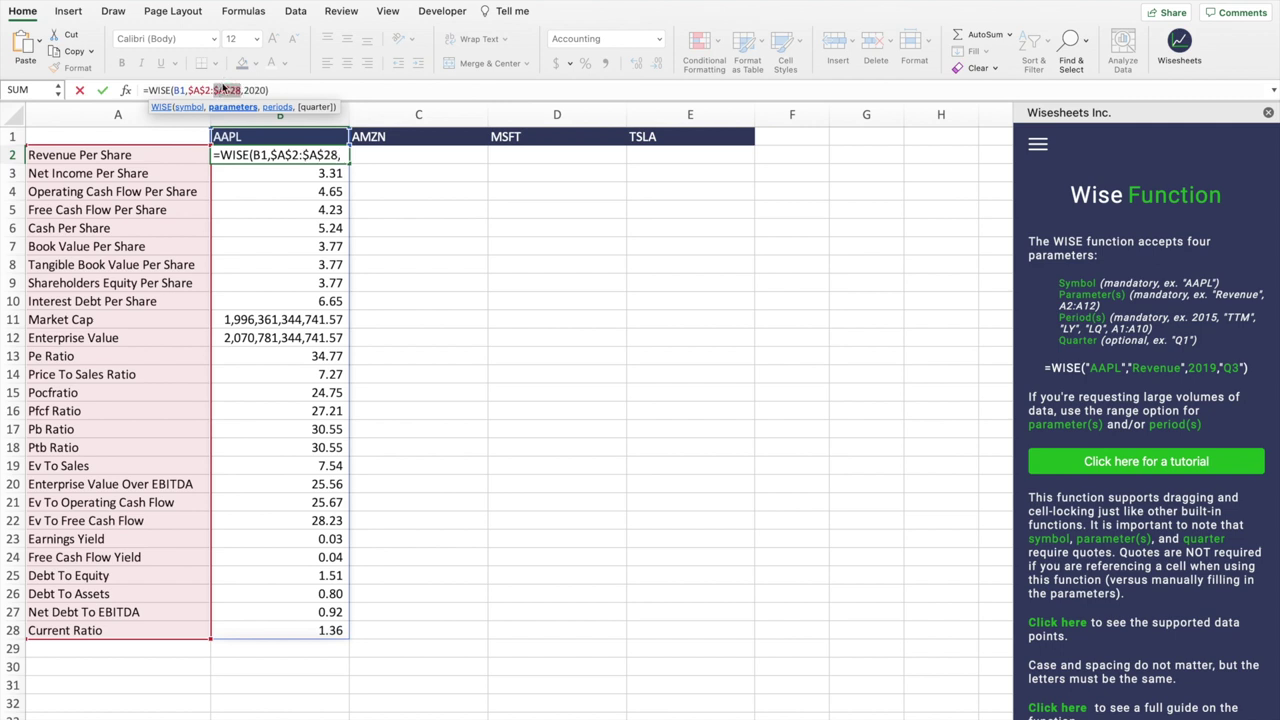
{"action": "key", "text": "Return"}
- Fill the B2 formula across to E2 for AMZN, MSFT and TSLA, and review the metrics in B2:E28
{"action": "left_click", "coordinate": [276, 152]}
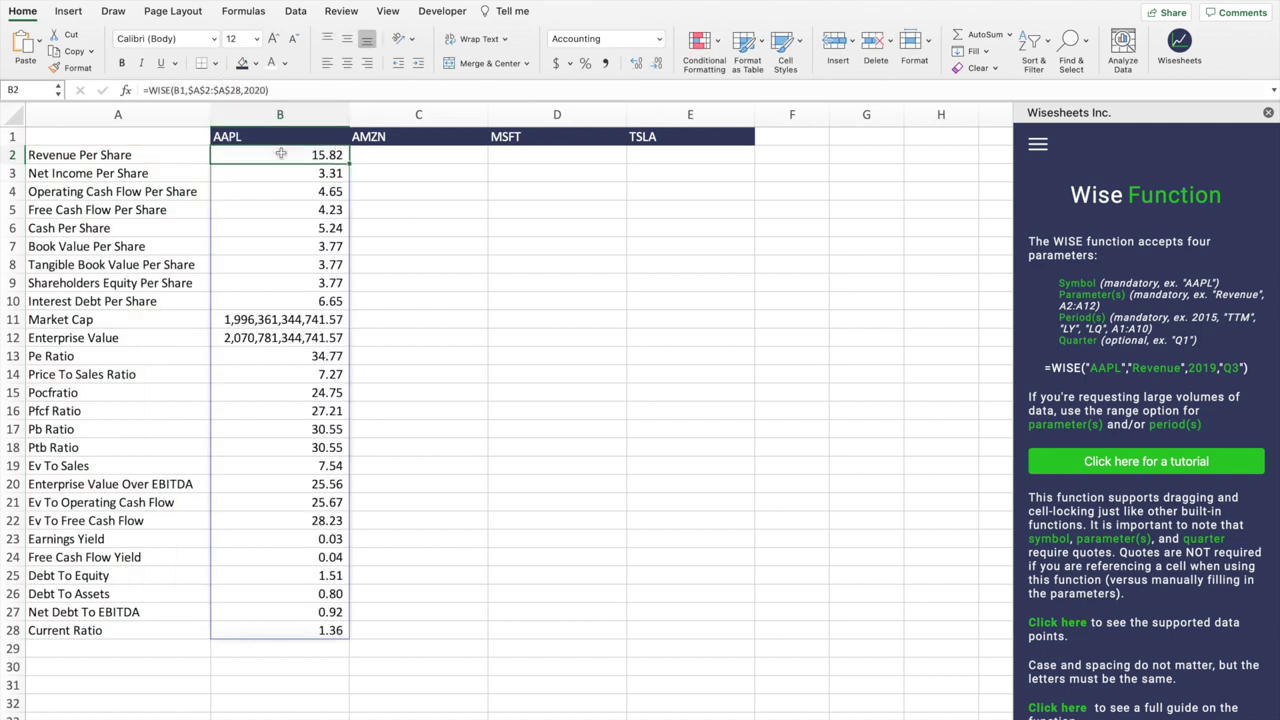
{"action": "left_click_drag", "start_coordinate": [365, 163], "coordinate": [743, 171]}
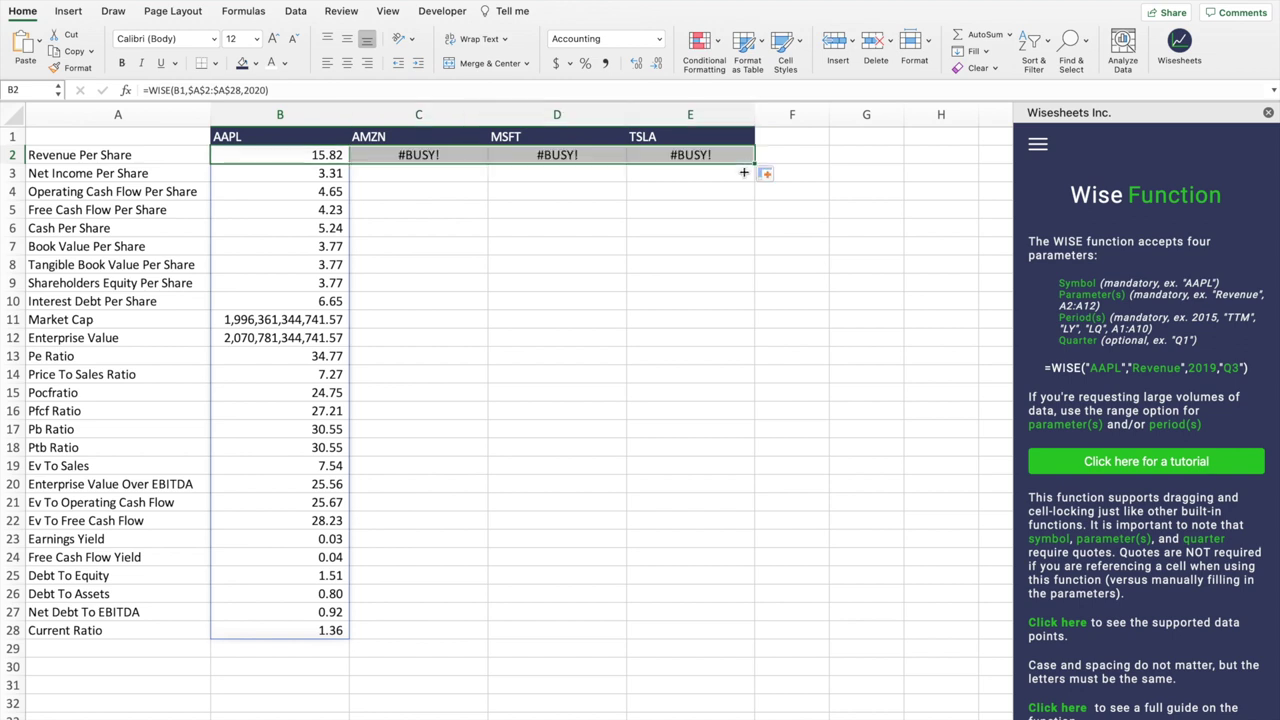
{"action": "left_click", "coordinate": [808, 157]}
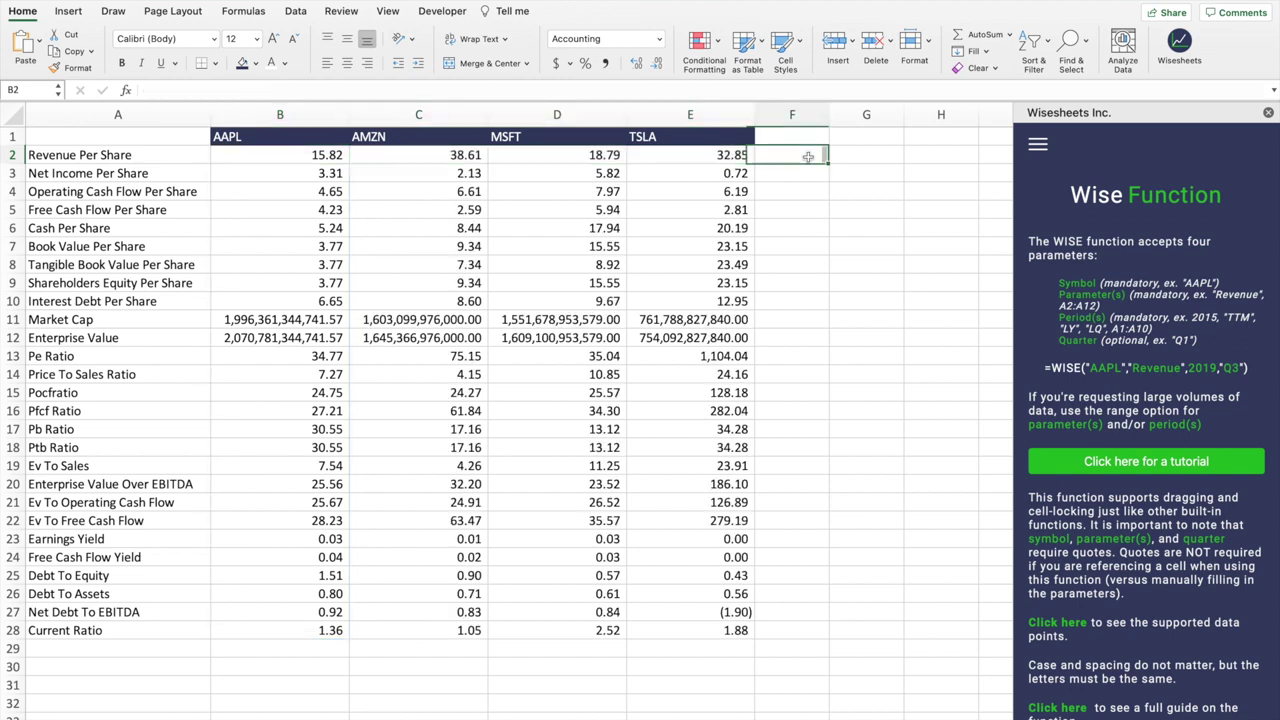
{"action": "left_click_drag", "start_coordinate": [318, 157], "coordinate": [714, 628]}
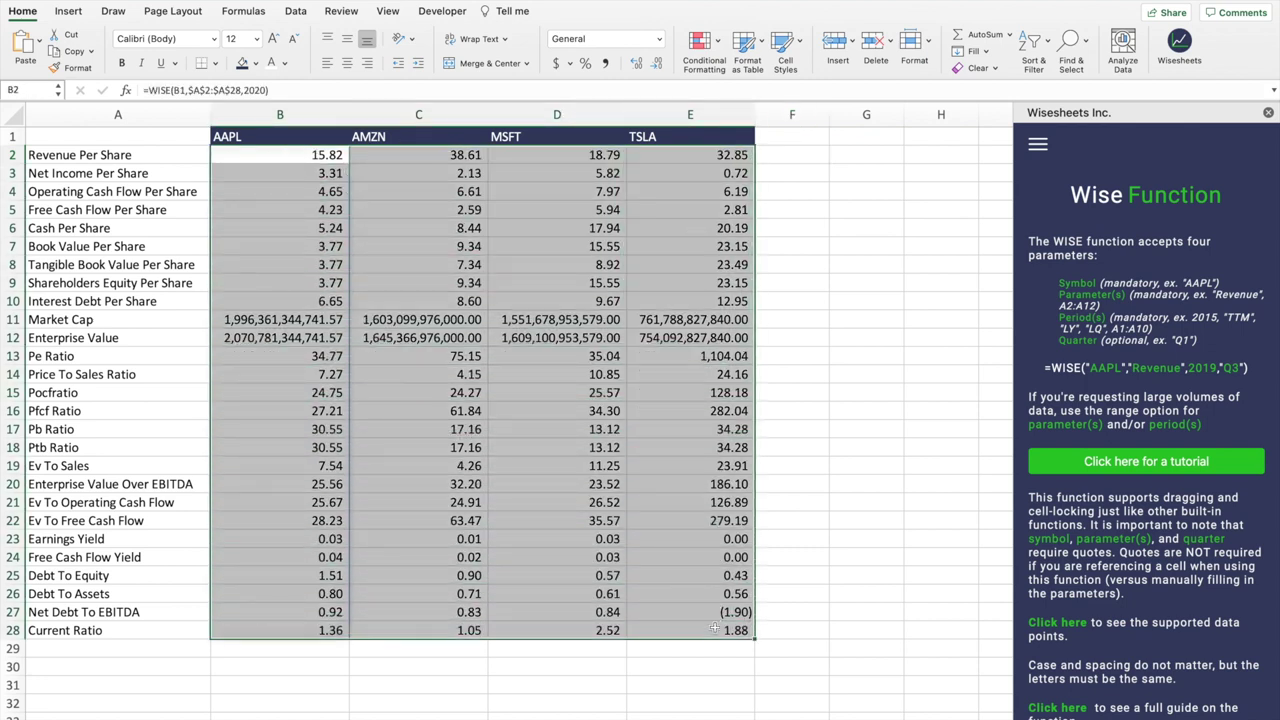
{"action": "left_click", "coordinate": [280, 667]}
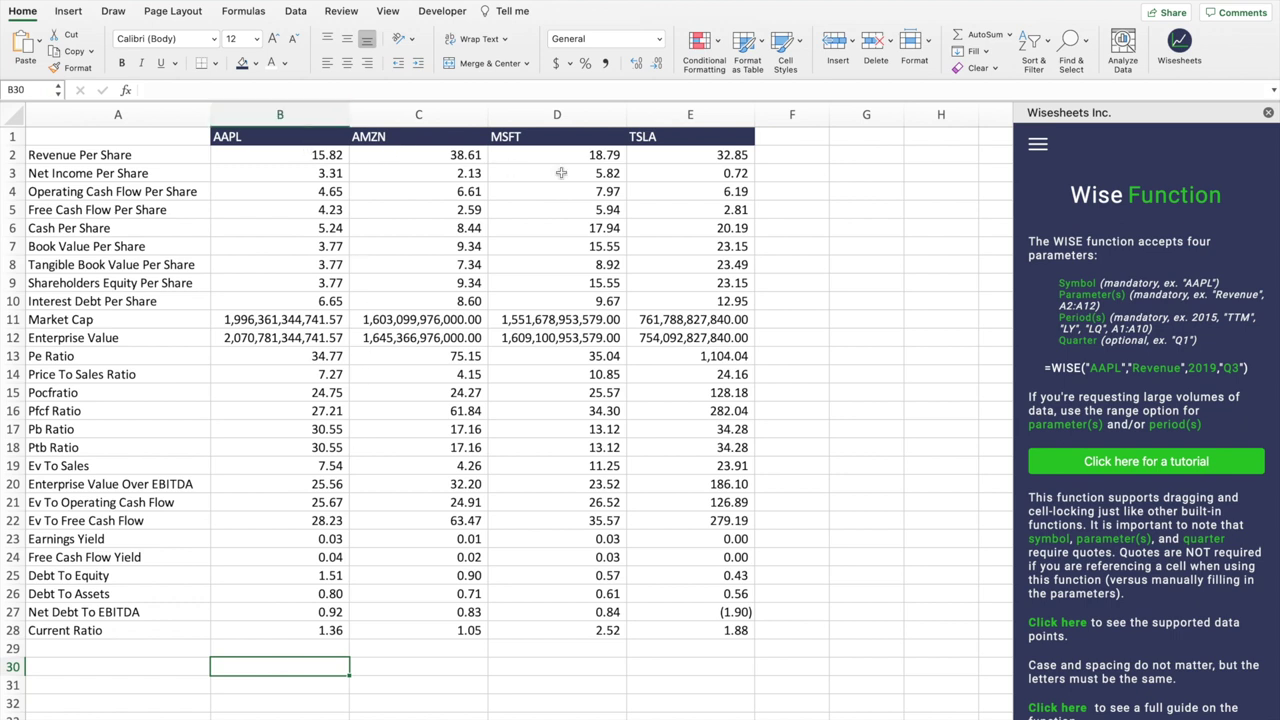
{"action": "left_click", "coordinate": [694, 135]}
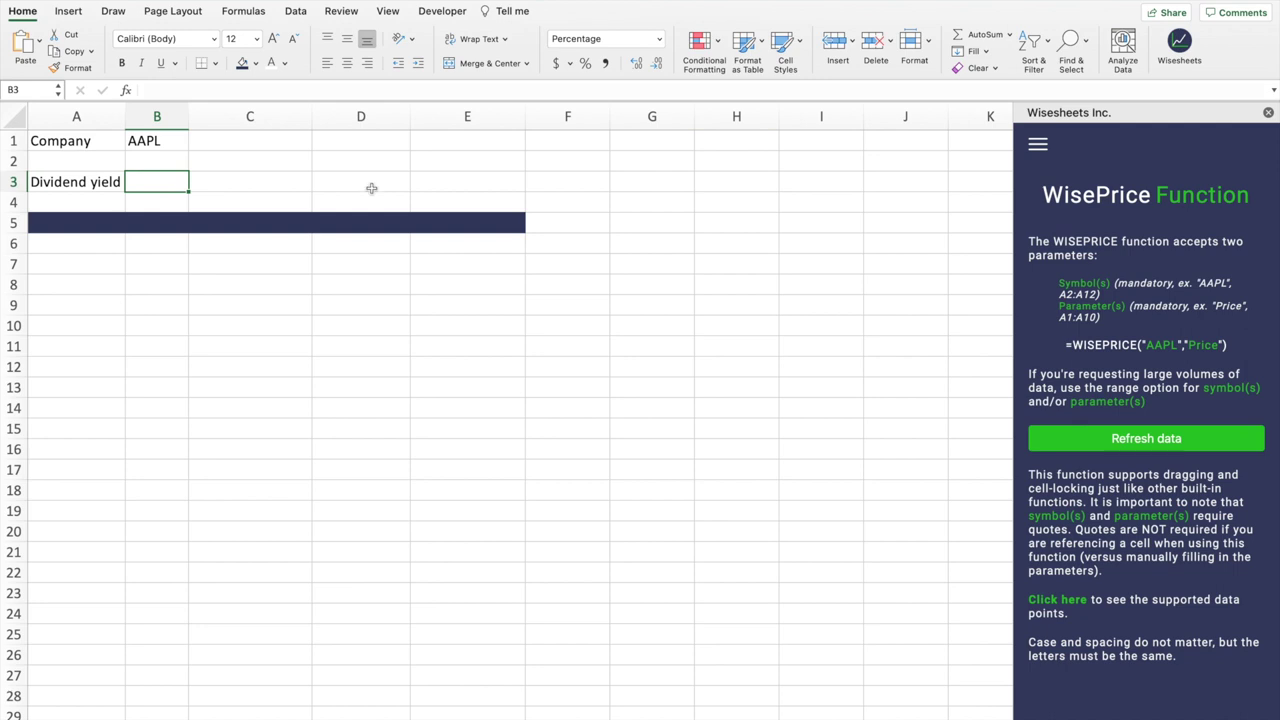
- Enter =WISE(B1,A3, 2020) in B3 to get the company's 2020 dividend yield
{"action": "type", "text": "=wise"}
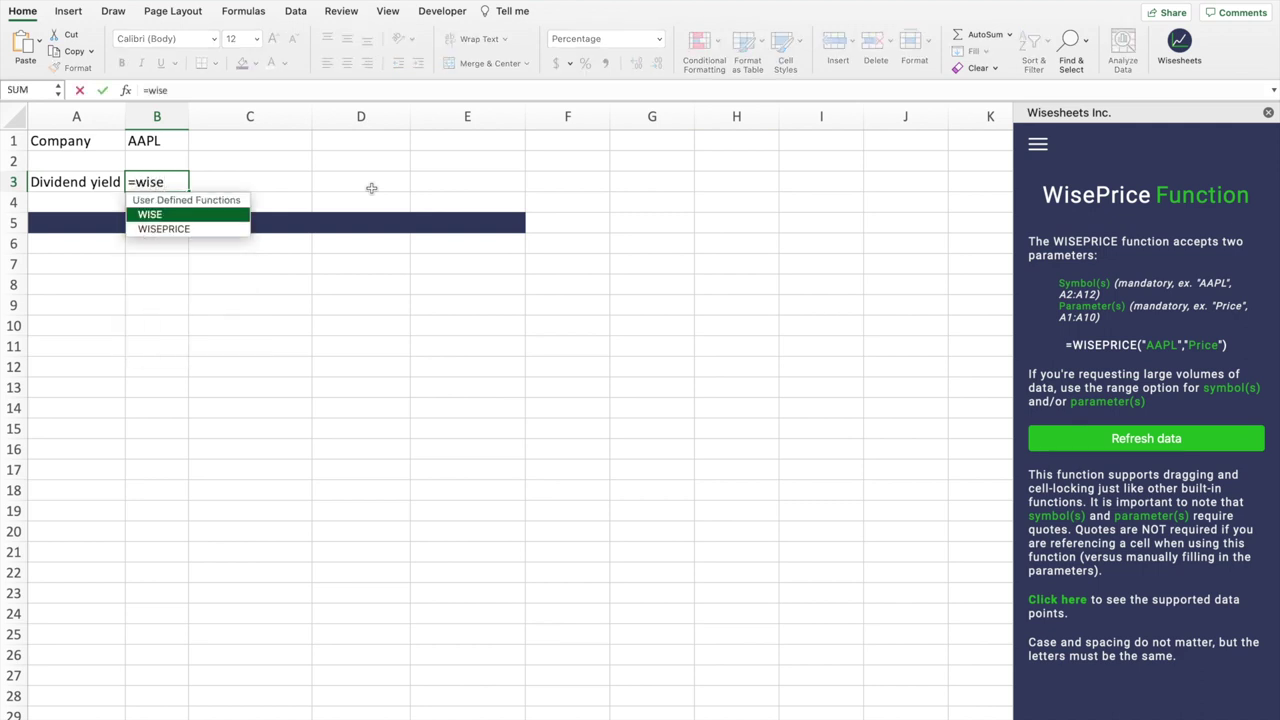
{"action": "key", "text": "Tab"}
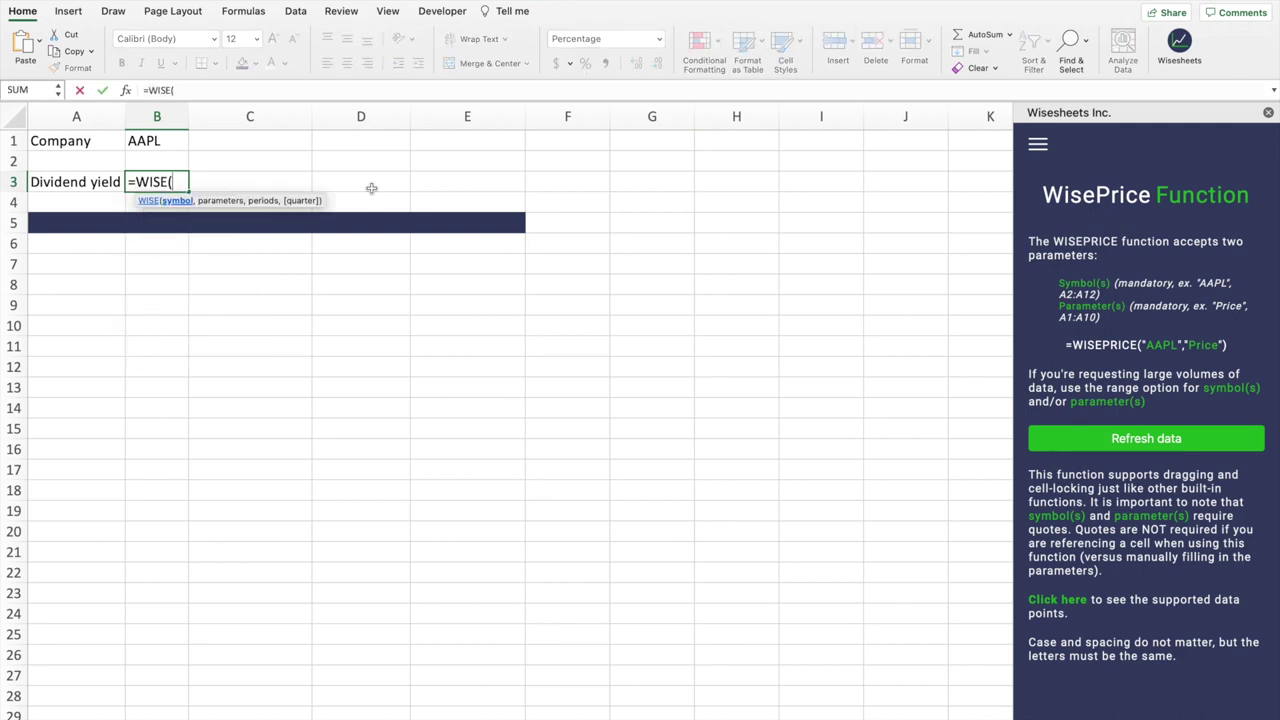
{"action": "left_click", "coordinate": [169, 141]}
{"action": "type", "text": ","}
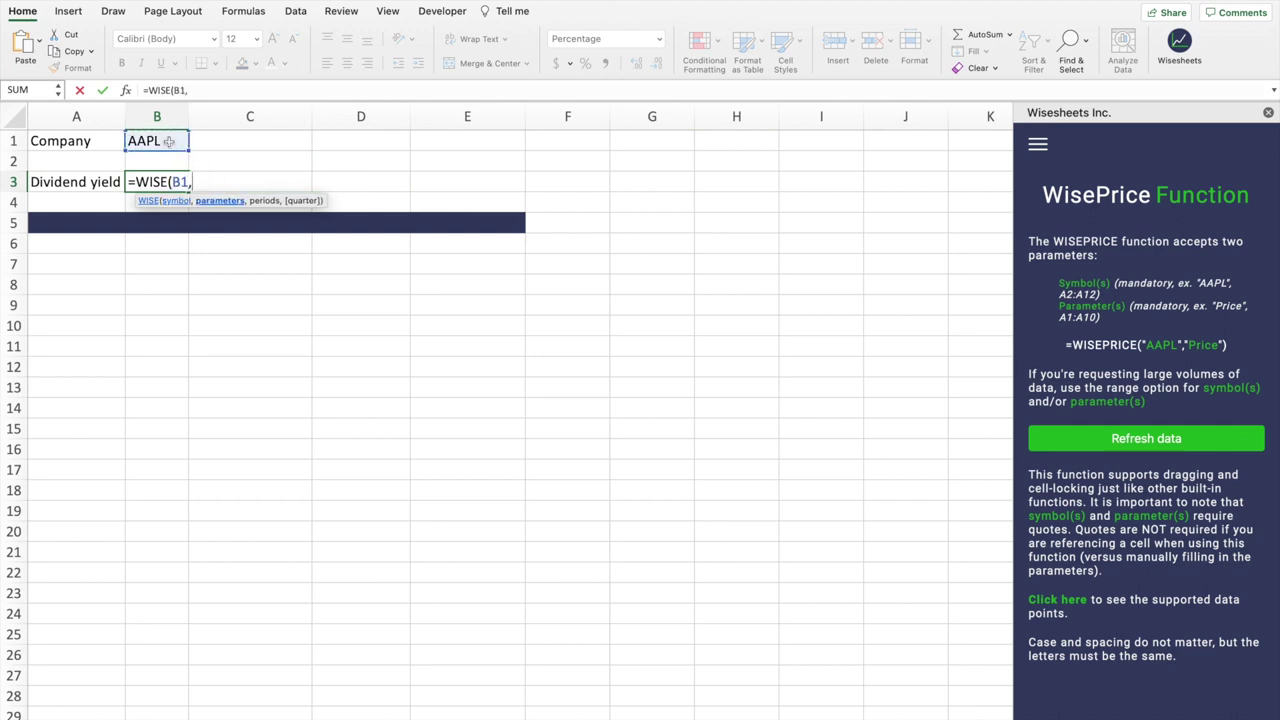
{"action": "left_click", "coordinate": [73, 179]}
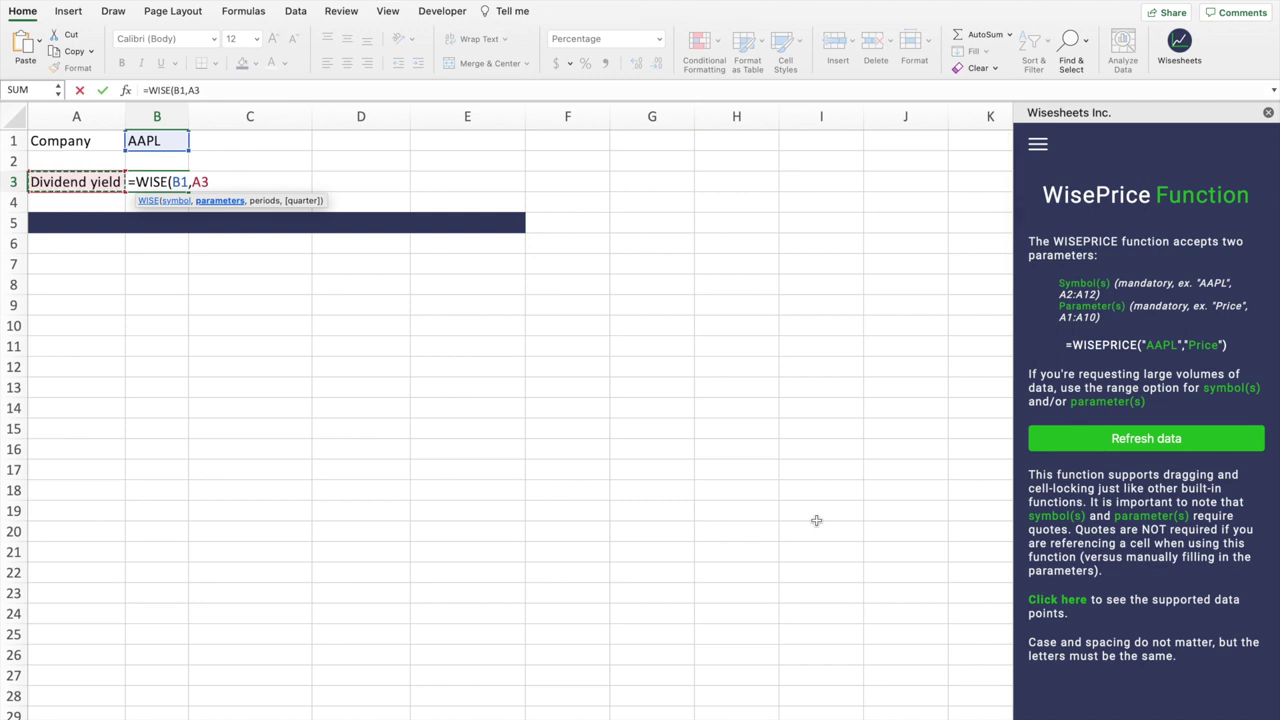
{"action": "type", "text": ","}
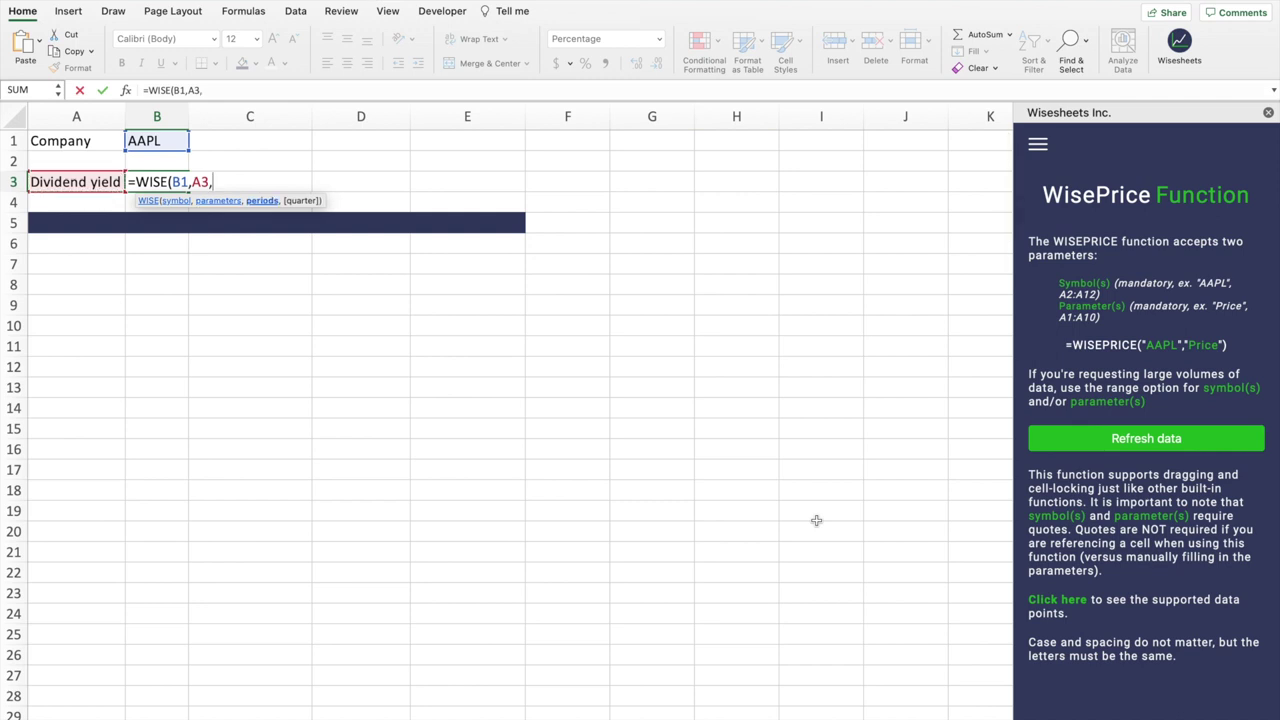
{"action": "type", "text": " 2020)"}
{"action": "key", "text": "Return"}
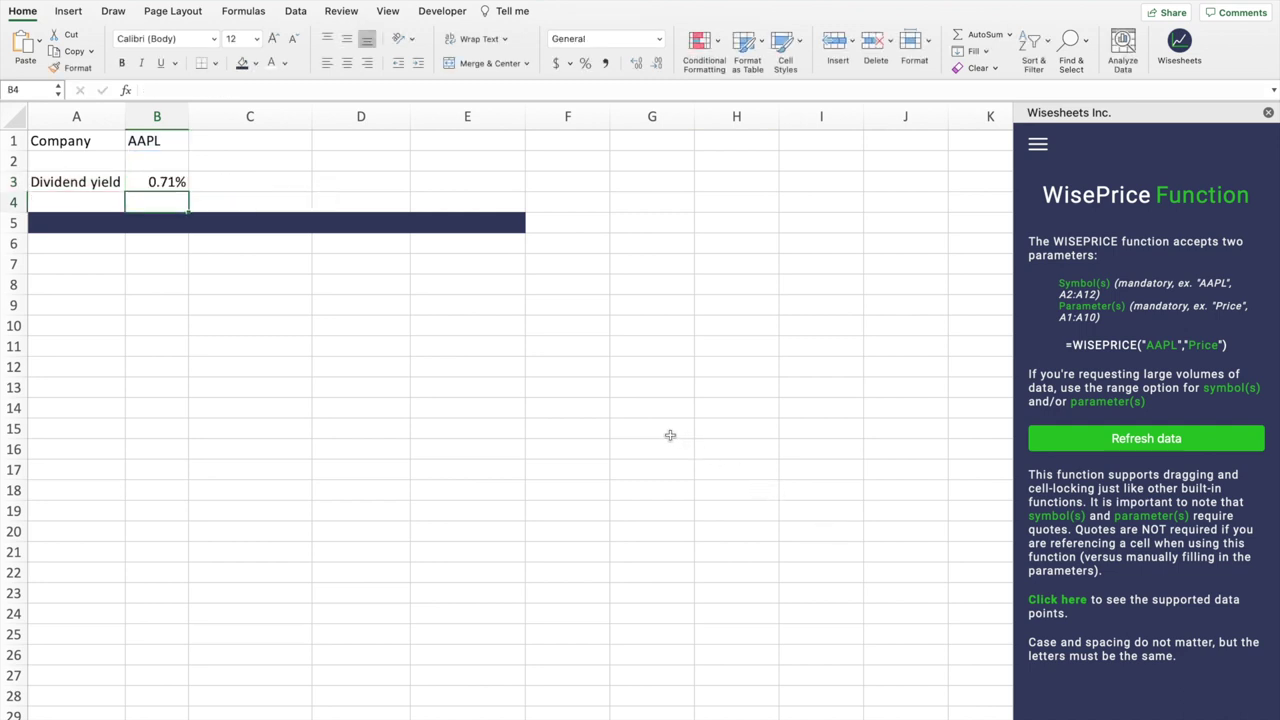
{"action": "left_click", "coordinate": [145, 183]}
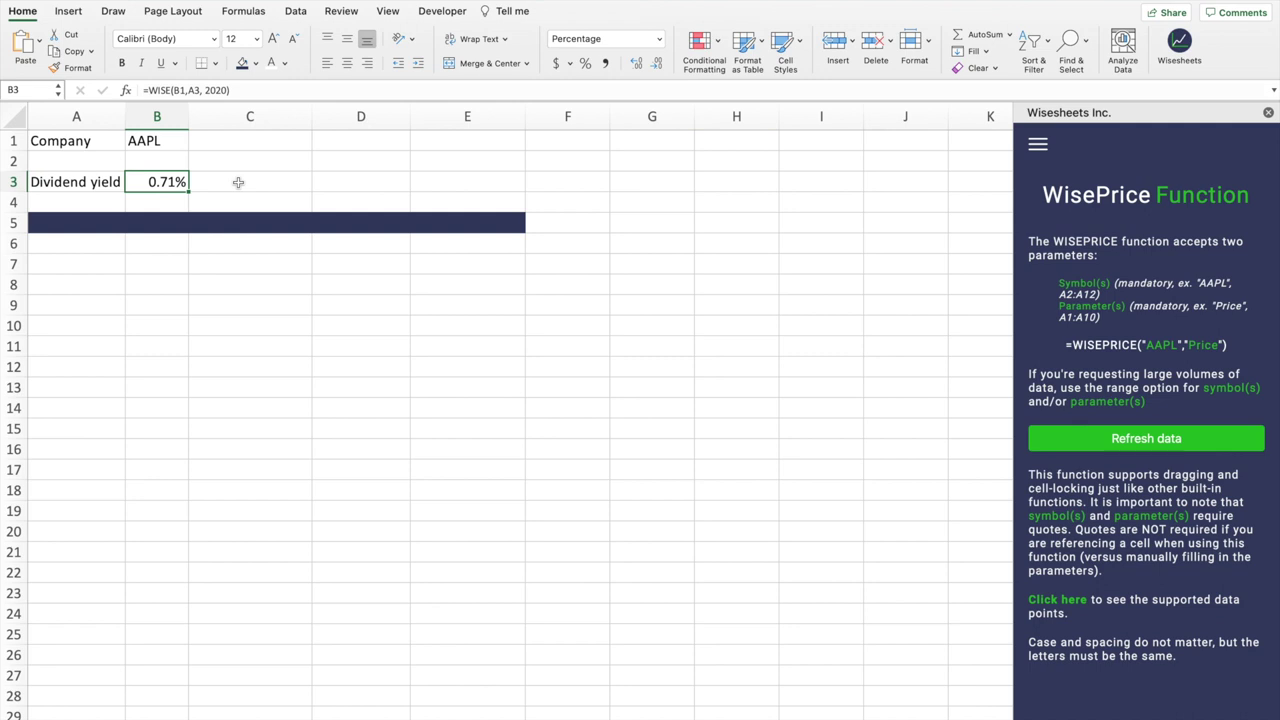
- Enter =WISEPRICE(B1,"dividend") in A5 to pull the company's dividend history
{"action": "left_click", "coordinate": [95, 224]}
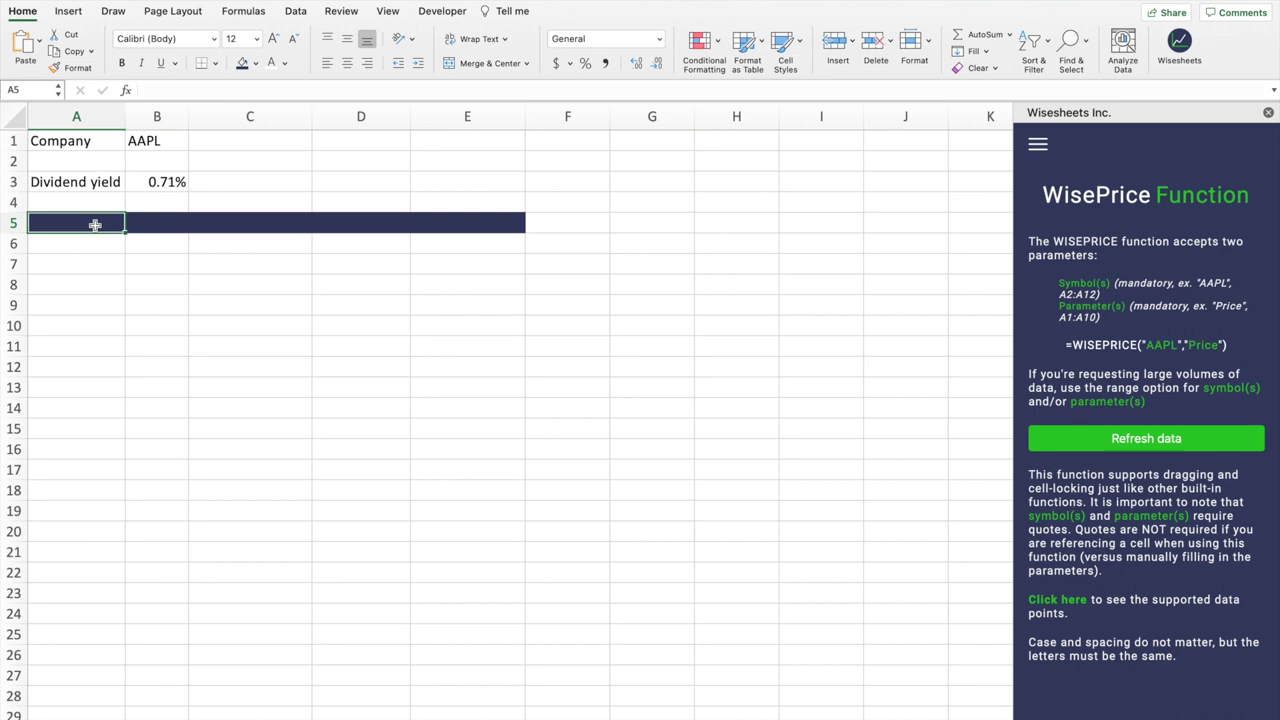
{"action": "type", "text": "="}
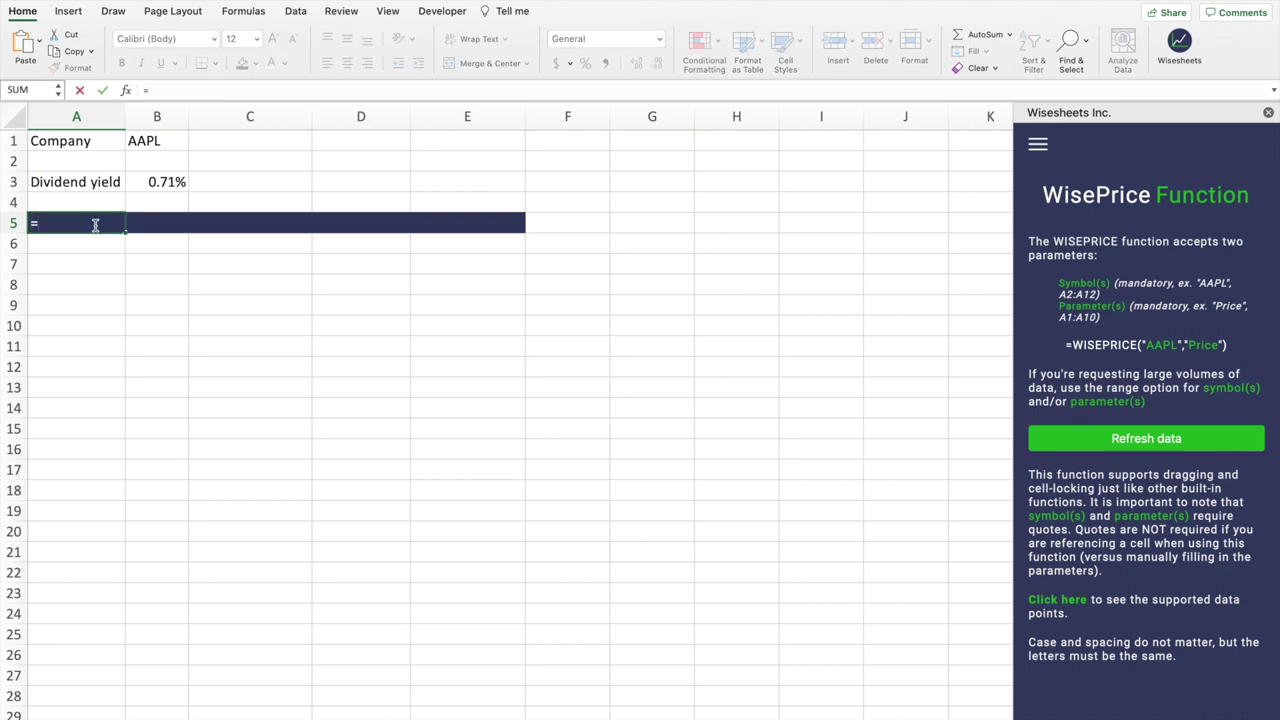
{"action": "type", "text": "wis"}
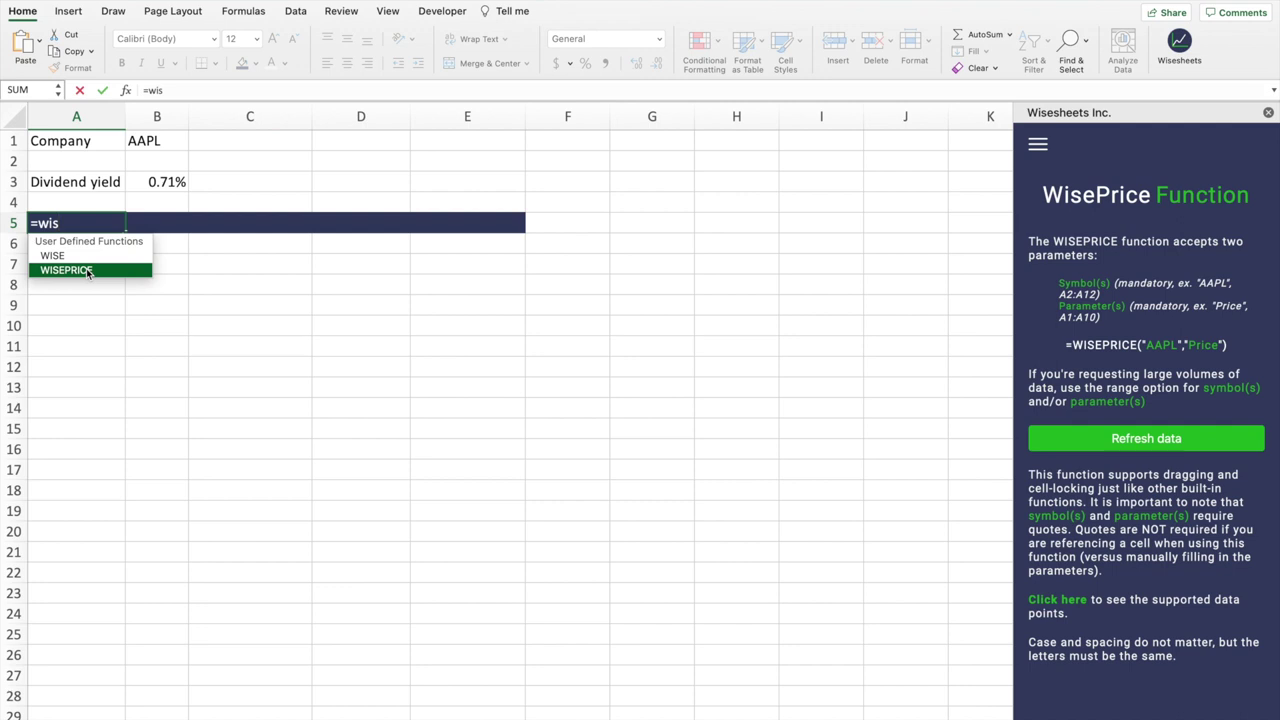
{"action": "double_click", "coordinate": [88, 271]}
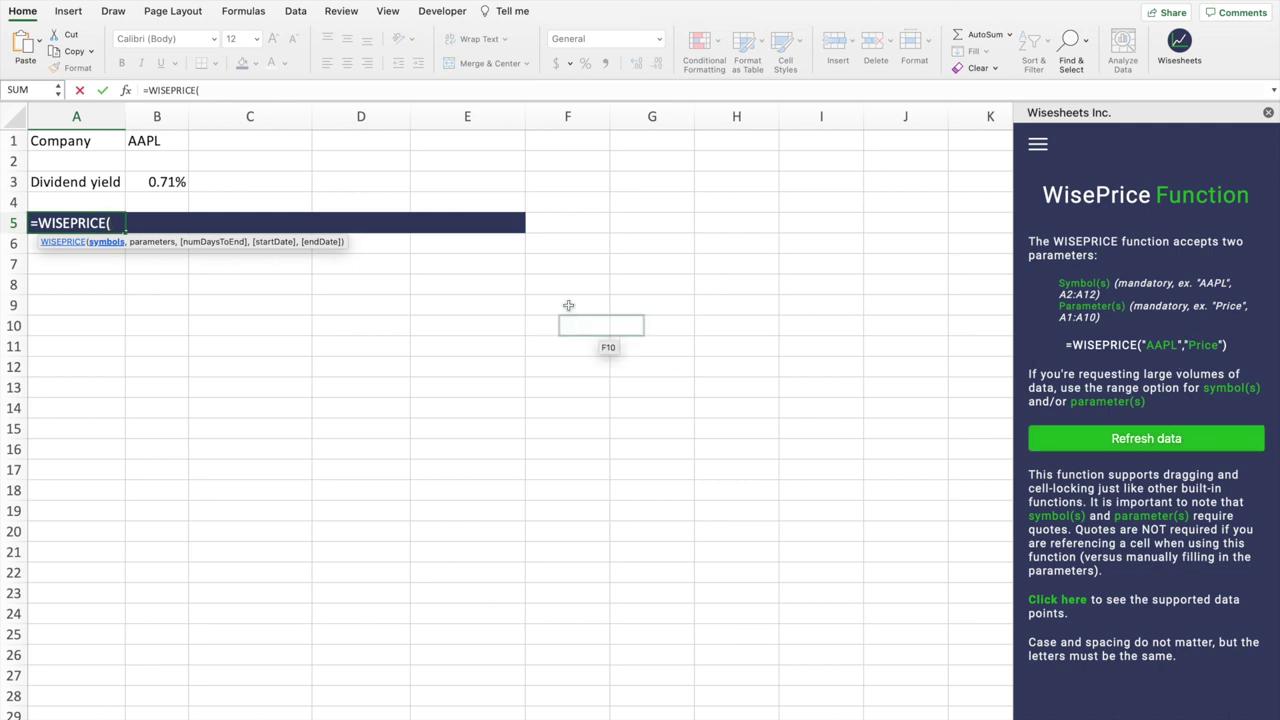
{"action": "left_click", "coordinate": [241, 87]}
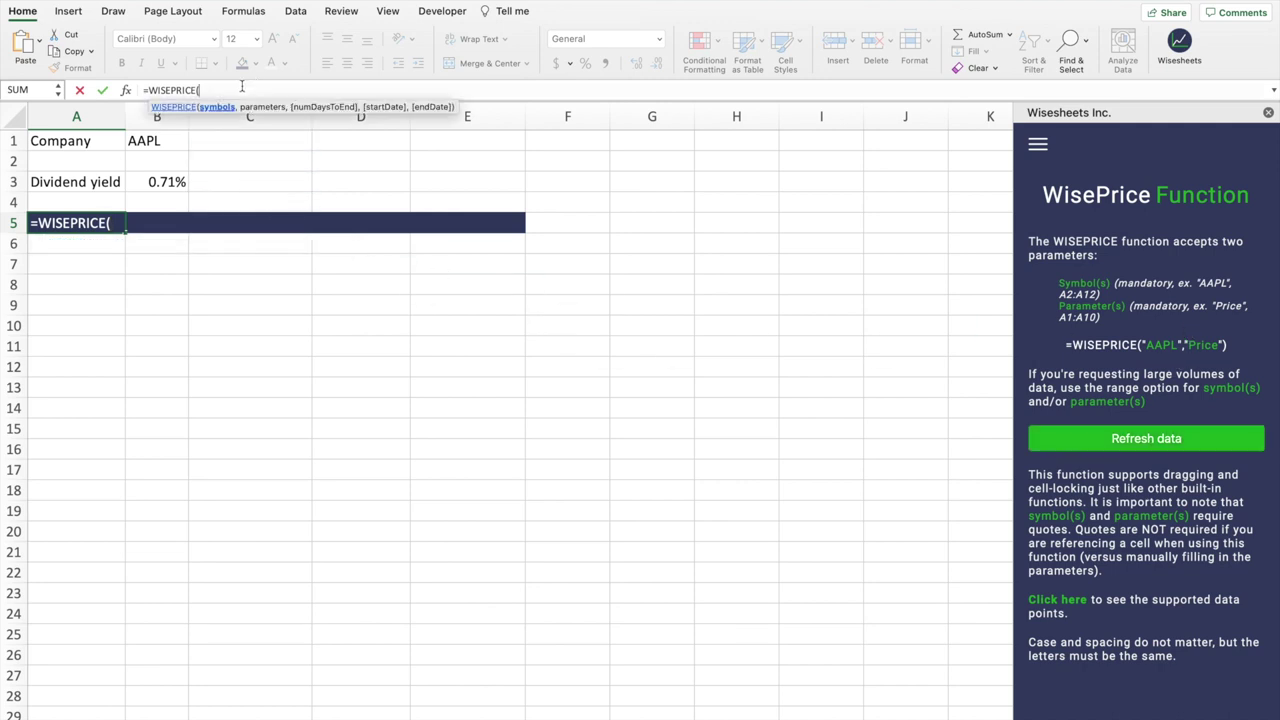
{"action": "type", "text": "\""}
{"action": "key", "text": "BackSpace"}
{"action": "left_click", "coordinate": [171, 146]}
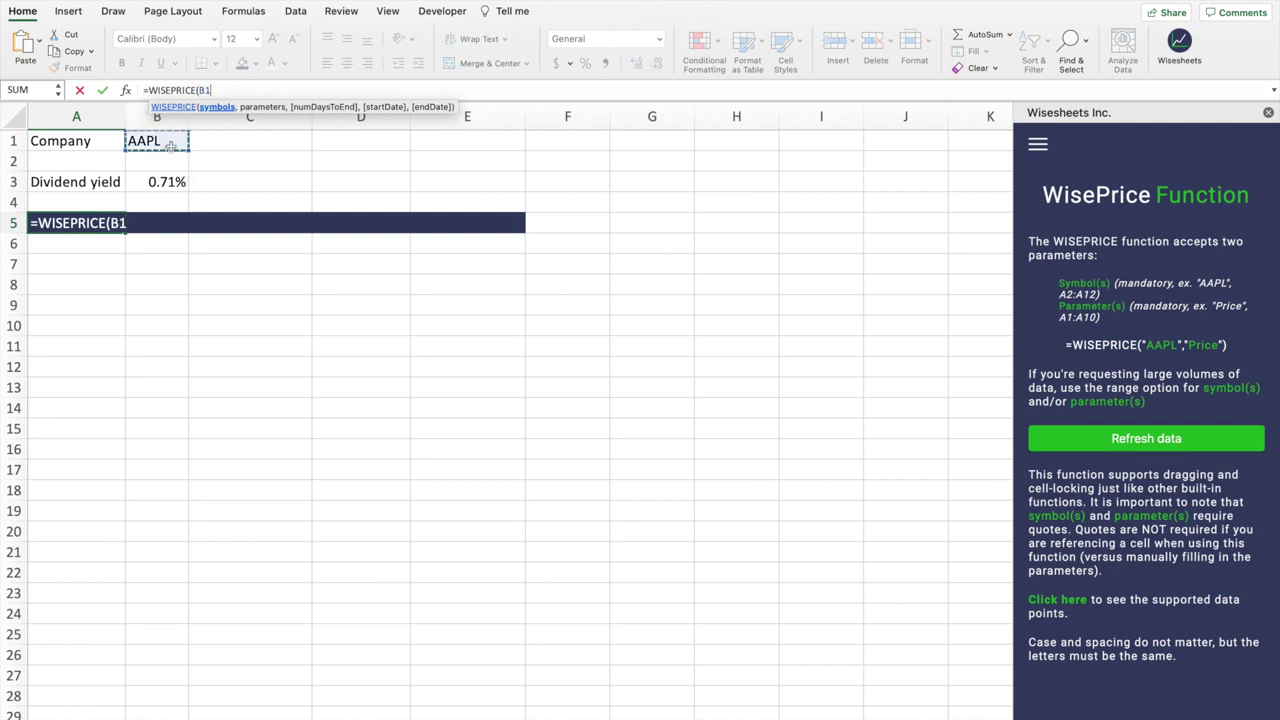
{"action": "type", "text": ","}
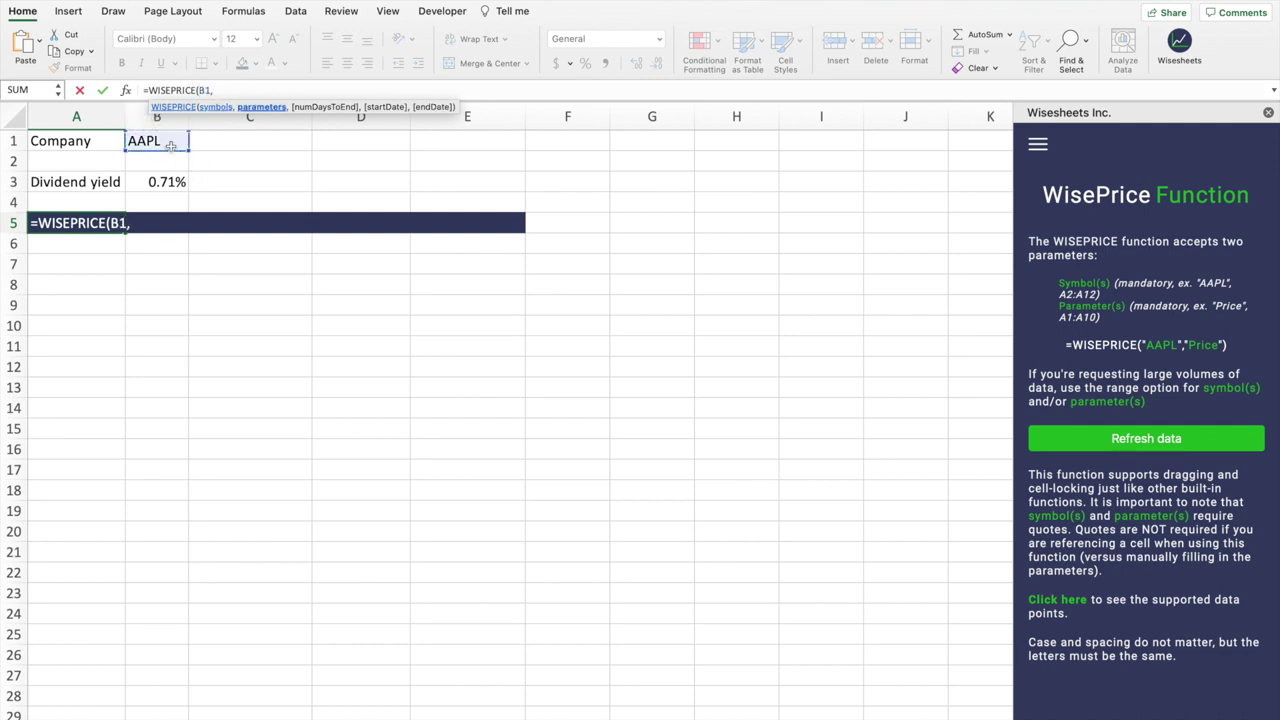
{"action": "type", "text": "\"dividend"}
{"action": "type", "text": "\")"}
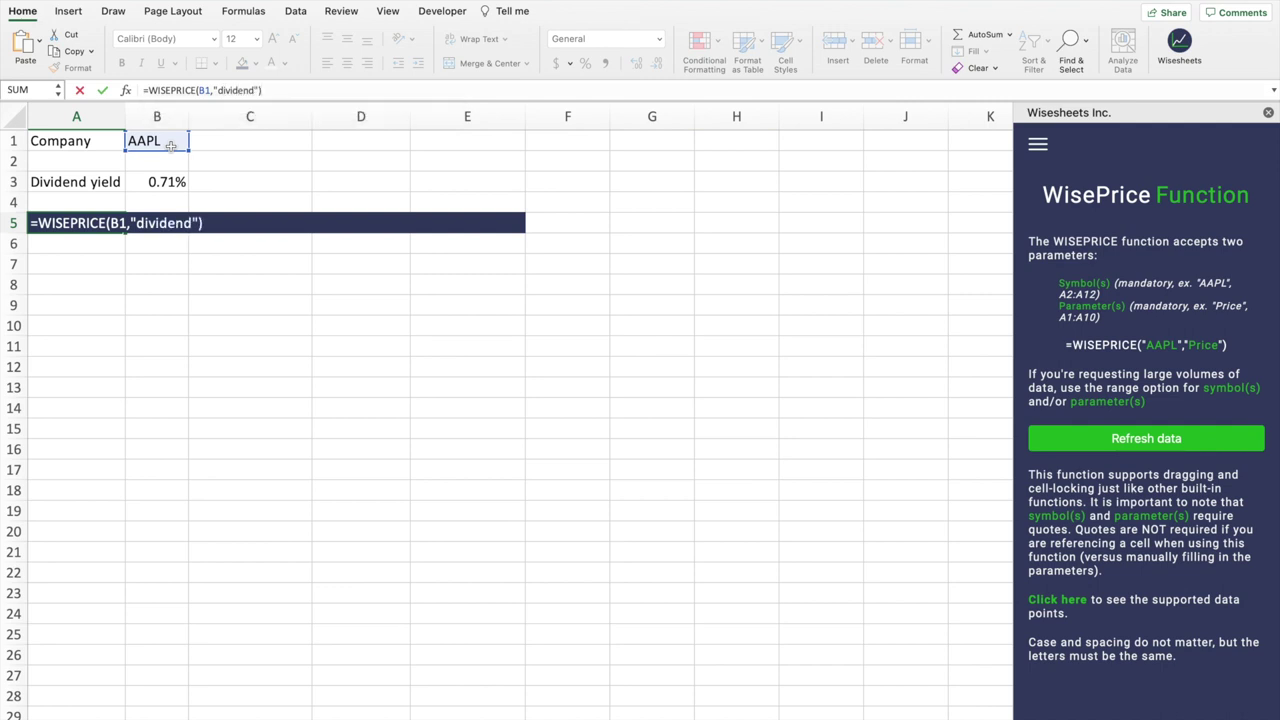
{"action": "key", "text": "Return"}
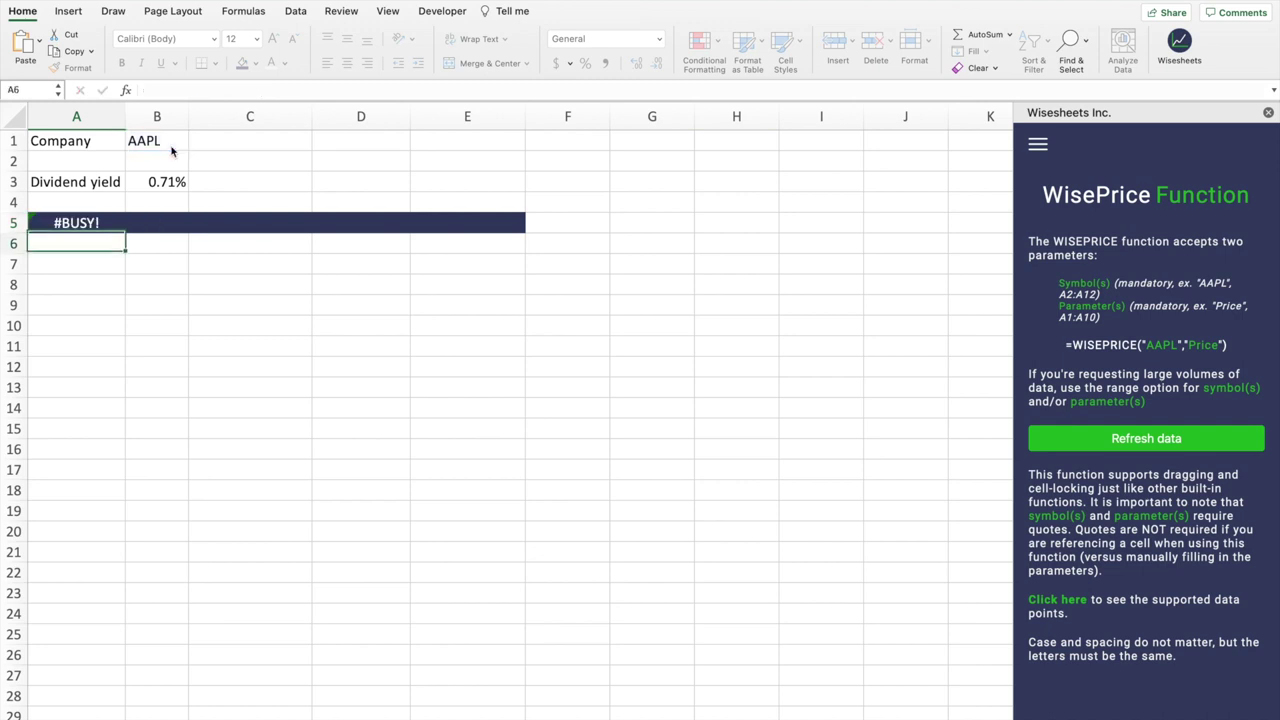
{"action": "left_click", "coordinate": [75, 222]}
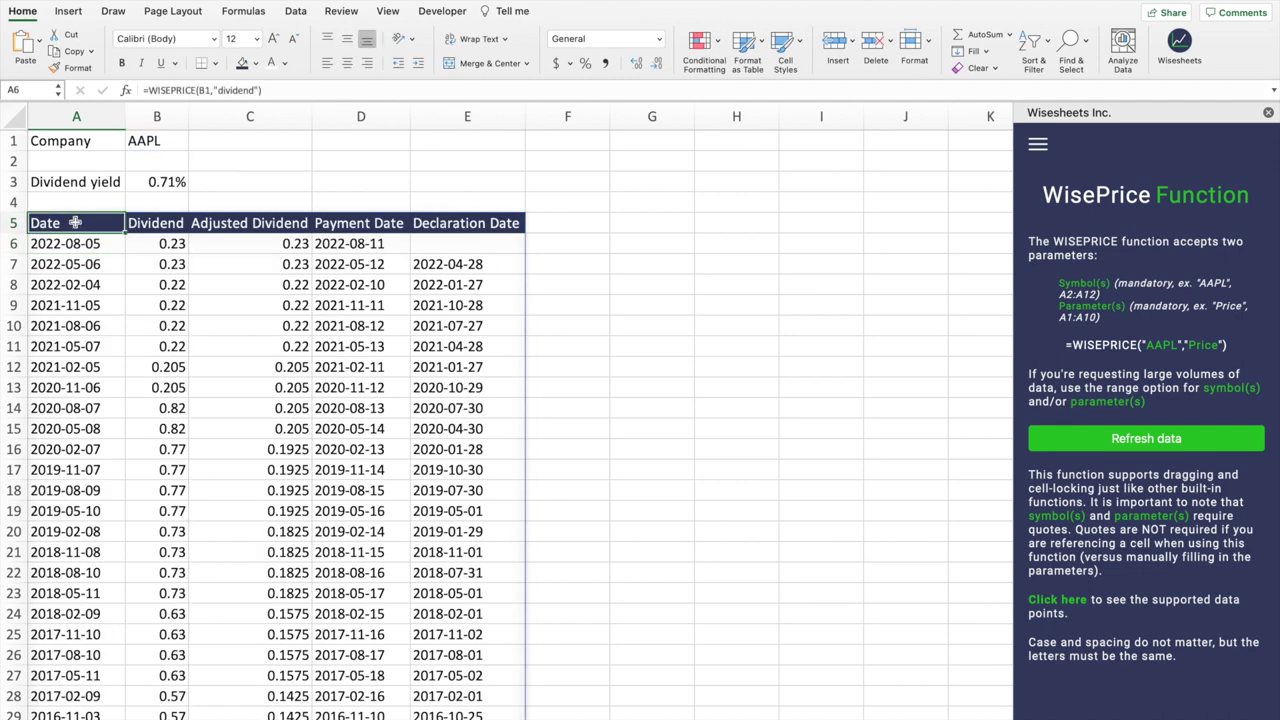
- Examine the dividend history's column headers in A5:E5 and its rows down to the oldest dividend
{"action": "left_click", "coordinate": [162, 222]}
{"action": "left_click", "coordinate": [276, 223]}
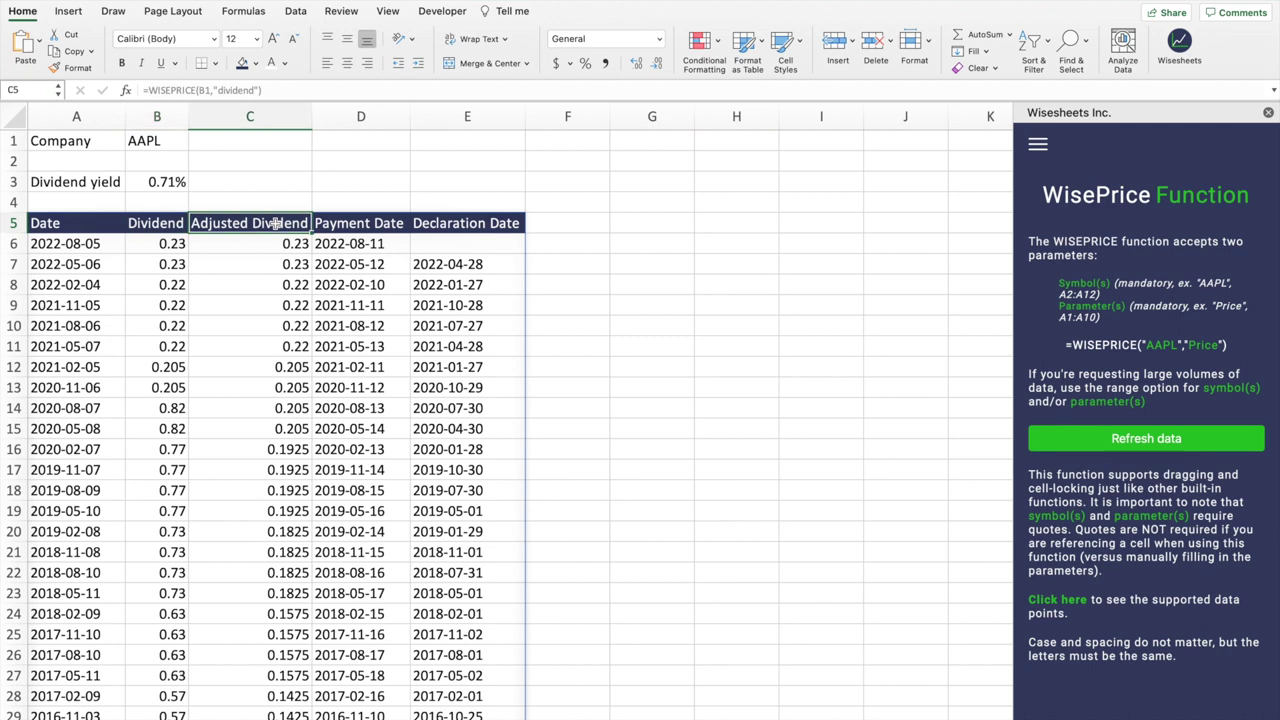
{"action": "left_click", "coordinate": [384, 223]}
{"action": "left_click", "coordinate": [508, 223]}
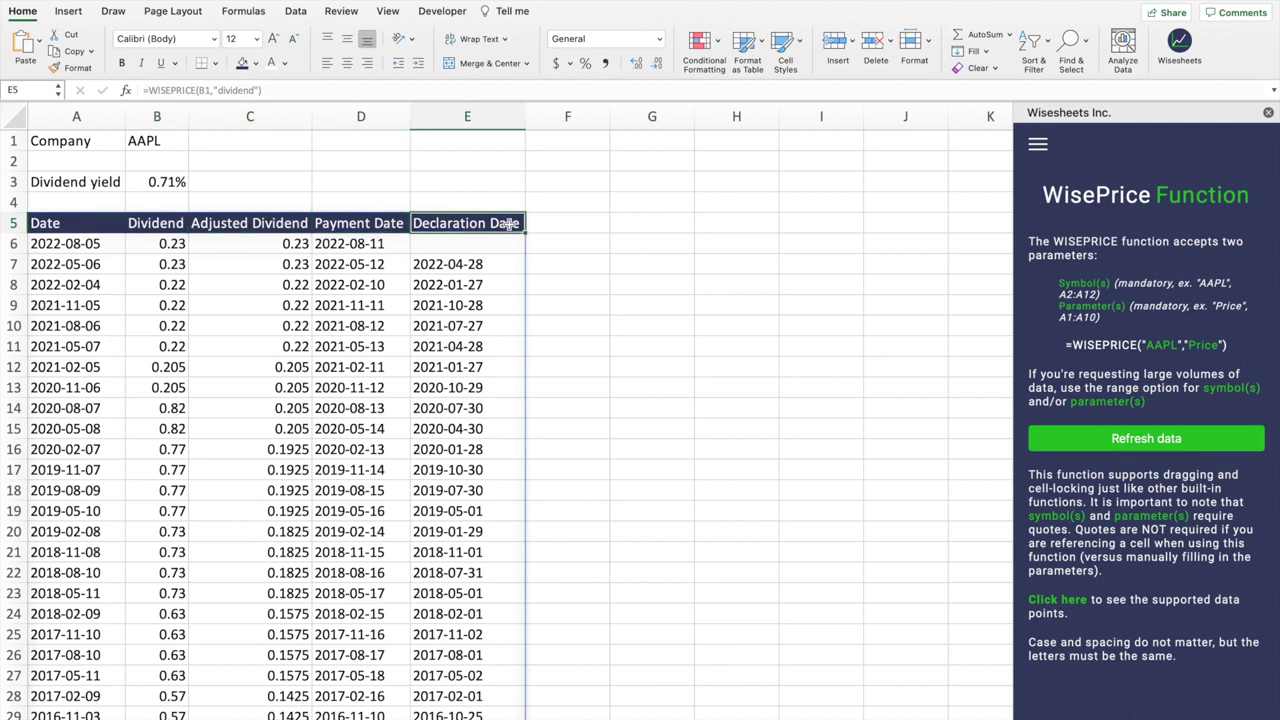
{"action": "left_click", "coordinate": [75, 224]}
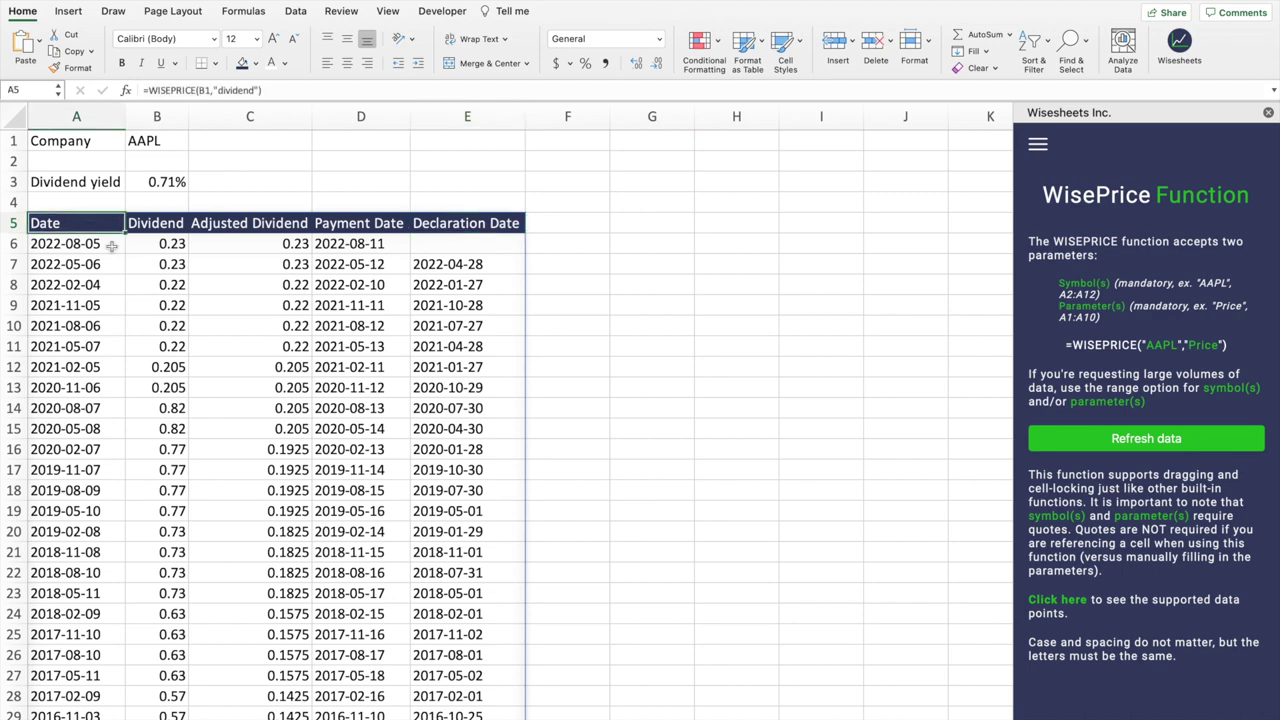
{"action": "scroll", "coordinate": [112, 246], "scroll_direction": "down", "scroll_amount": 10}
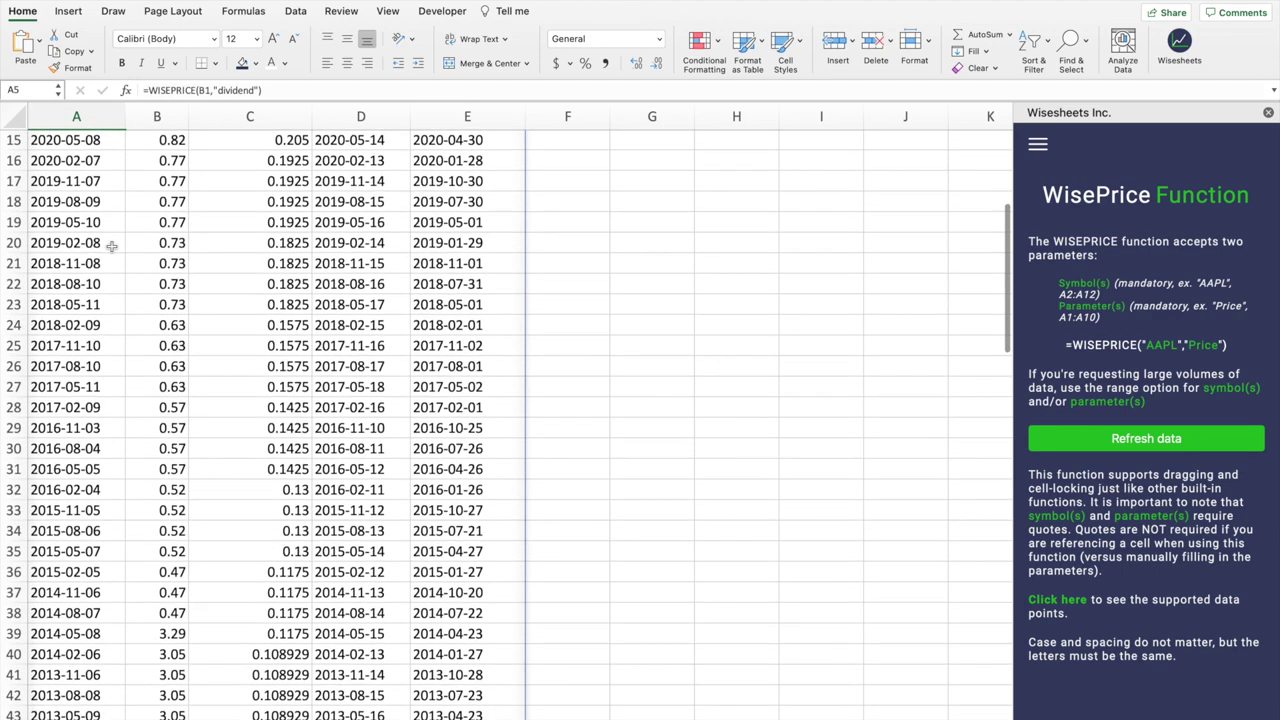
{"action": "scroll", "coordinate": [112, 246], "scroll_direction": "down", "scroll_amount": 15}
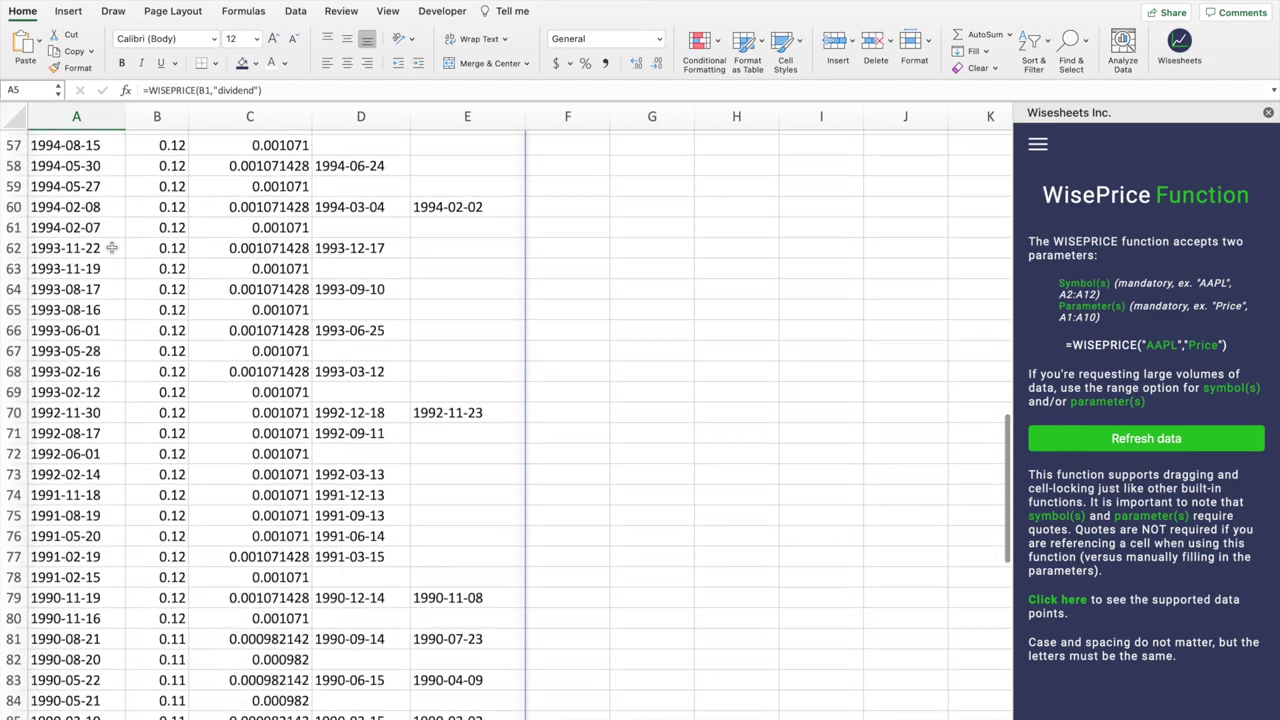
{"action": "scroll", "coordinate": [112, 246], "scroll_direction": "down", "scroll_amount": 4}
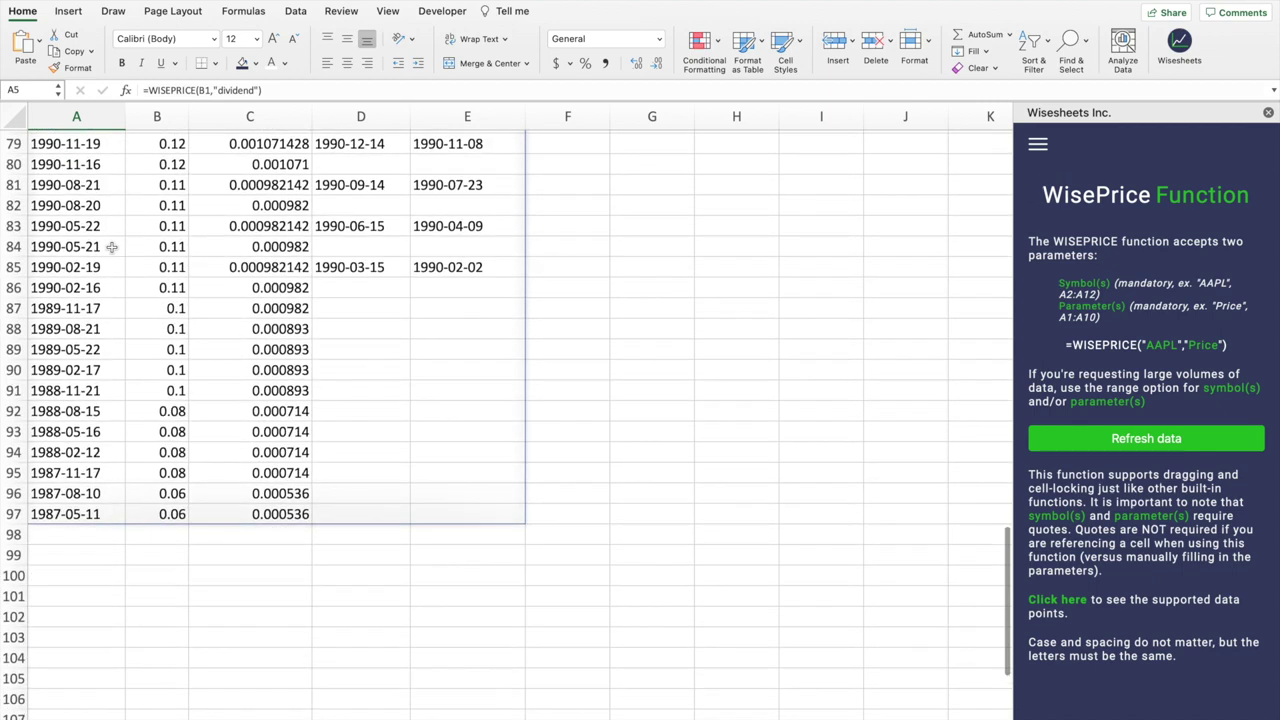
{"action": "scroll", "coordinate": [112, 246], "scroll_direction": "up", "scroll_amount": 20}
{"action": "scroll", "coordinate": [112, 246], "scroll_direction": "up", "scroll_amount": 4}
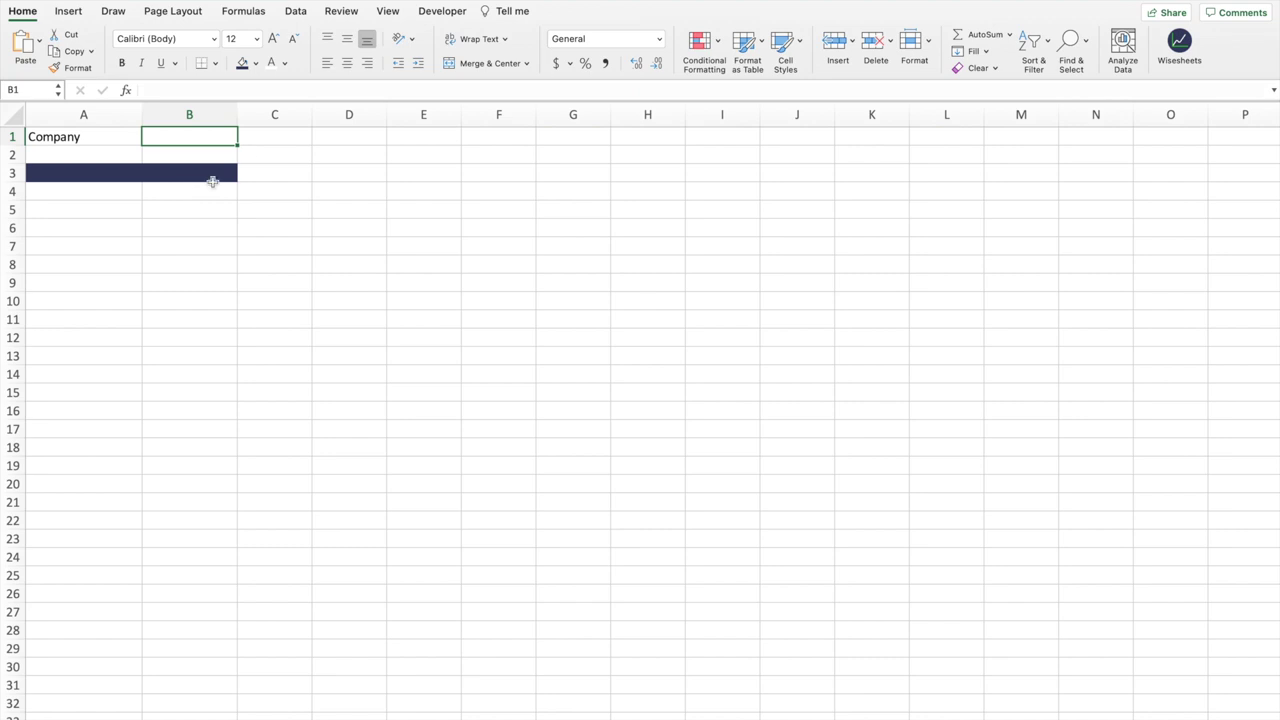
- Open the Wisesheets add-in and enter AAPL as the company in B1
{"action": "left_click", "coordinate": [1180, 42]}
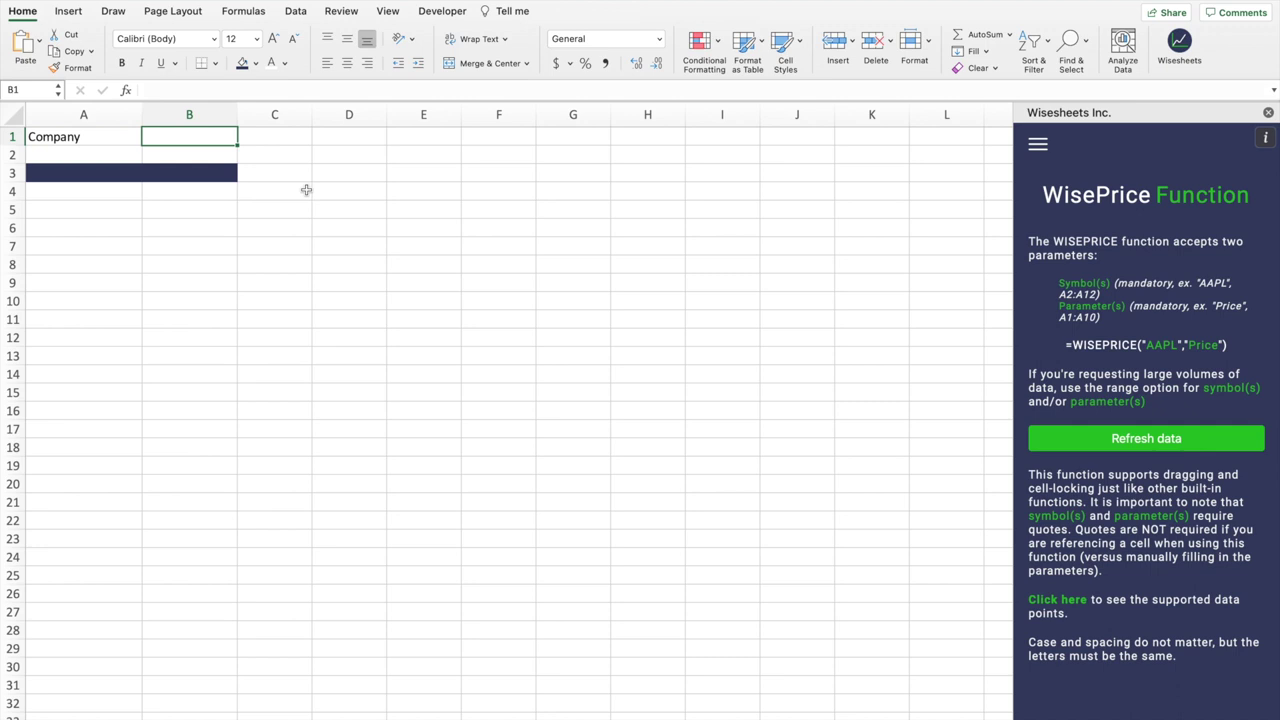
{"action": "type", "text": "AAPL"}
{"action": "key", "text": "Return"}
- Enter =WISEPRICE(B1,"CLOSE",30) in A3 to pull 30 days of the company's closing prices
{"action": "left_click", "coordinate": [108, 175]}
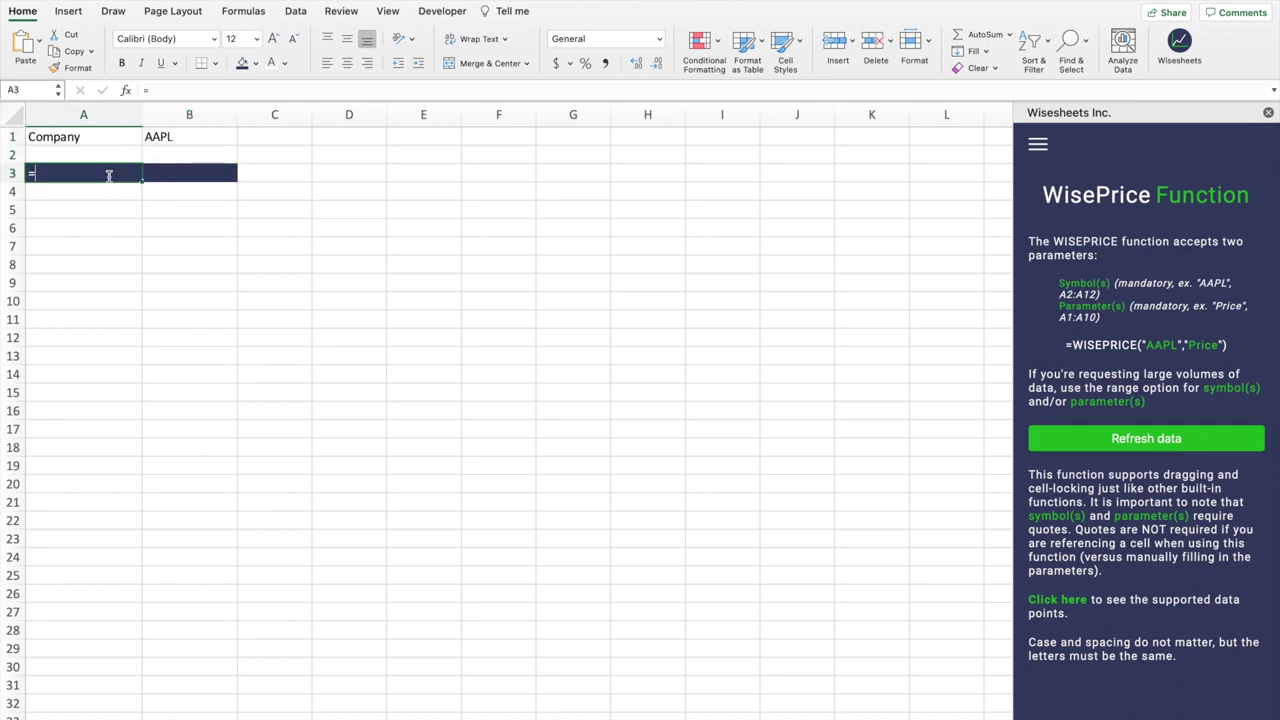
{"action": "type", "text": "=WISE"}
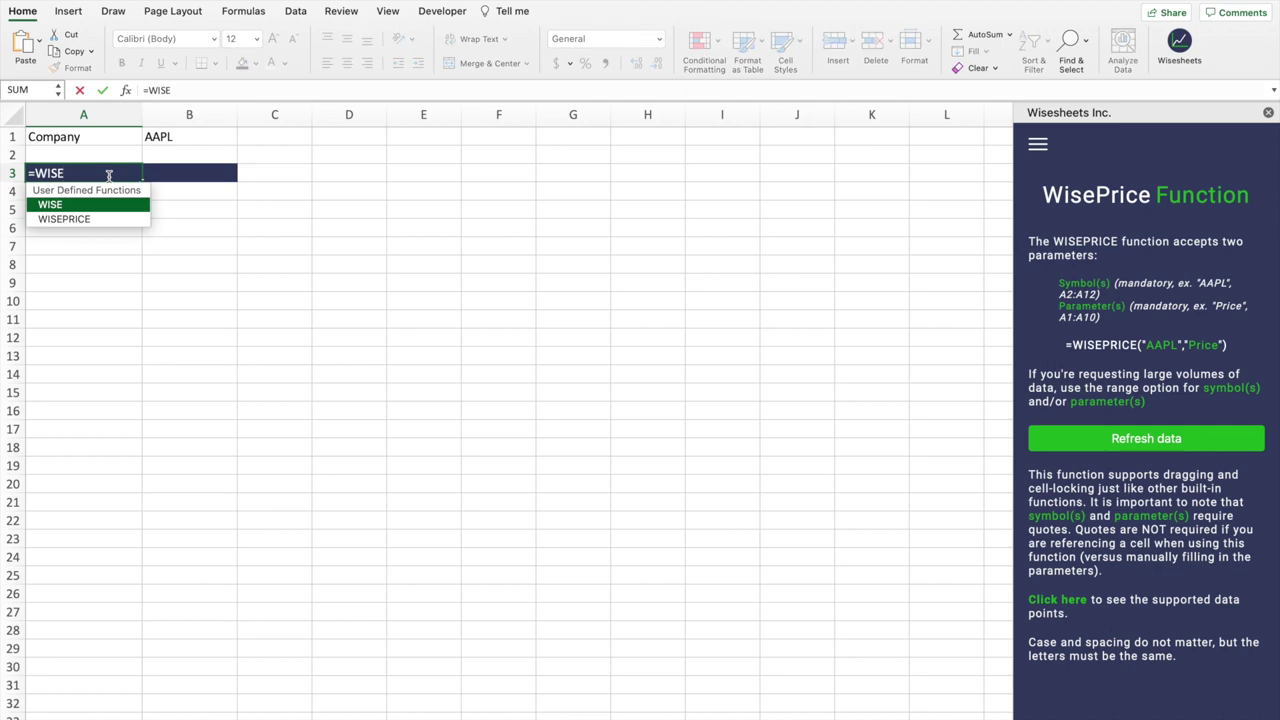
{"action": "key", "text": "Down"}
{"action": "key", "text": "Tab"}
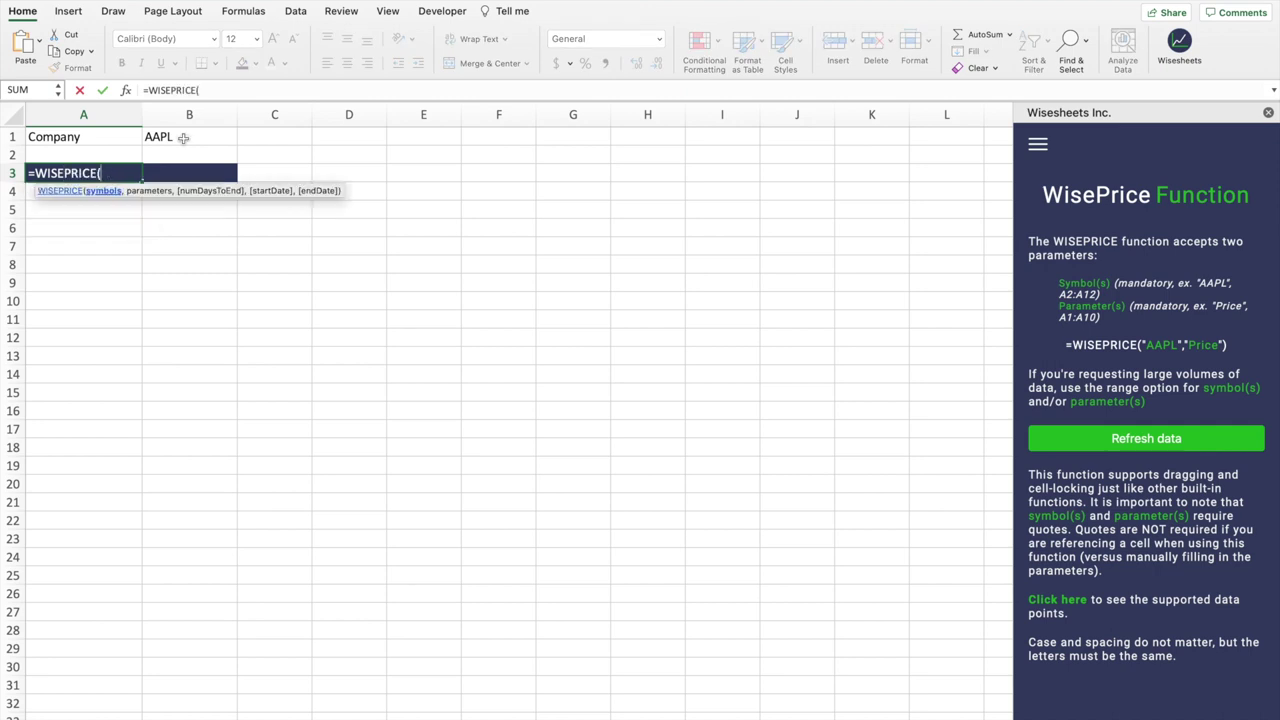
{"action": "left_click", "coordinate": [183, 138]}
{"action": "type", "text": ","}
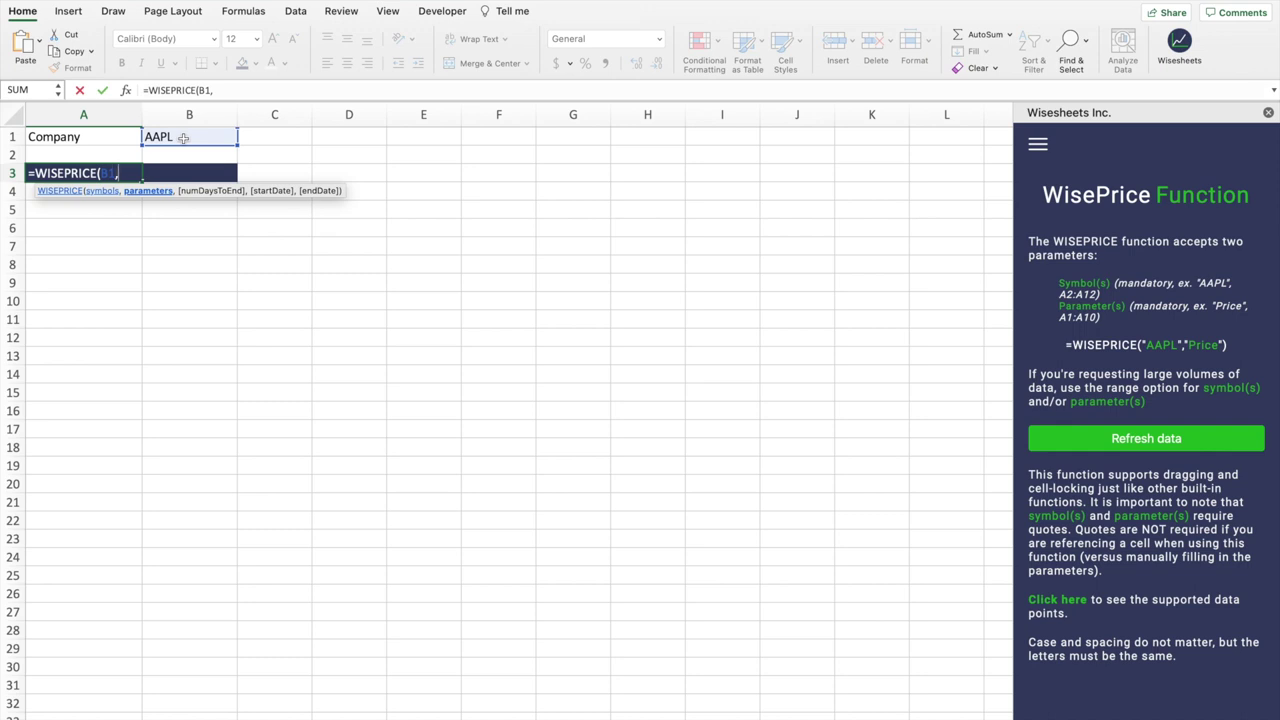
{"action": "type", "text": "\"CLOSE\""}
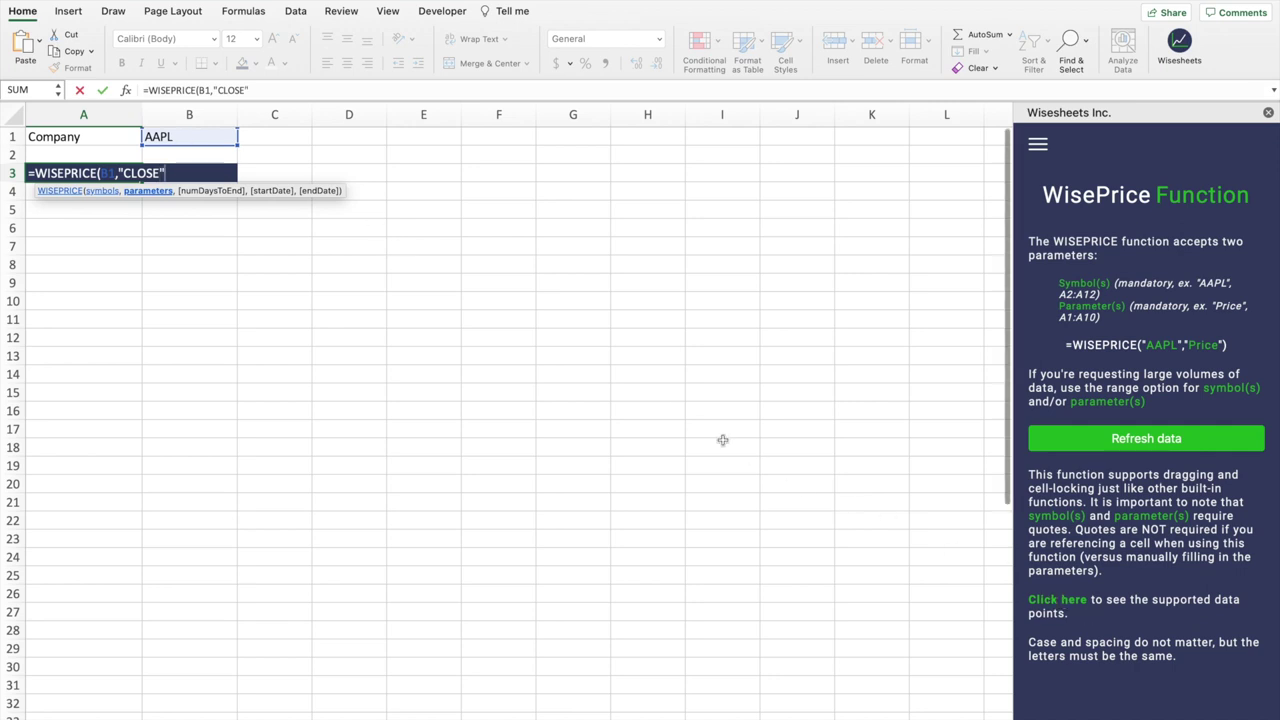
{"action": "type", "text": ",30"}
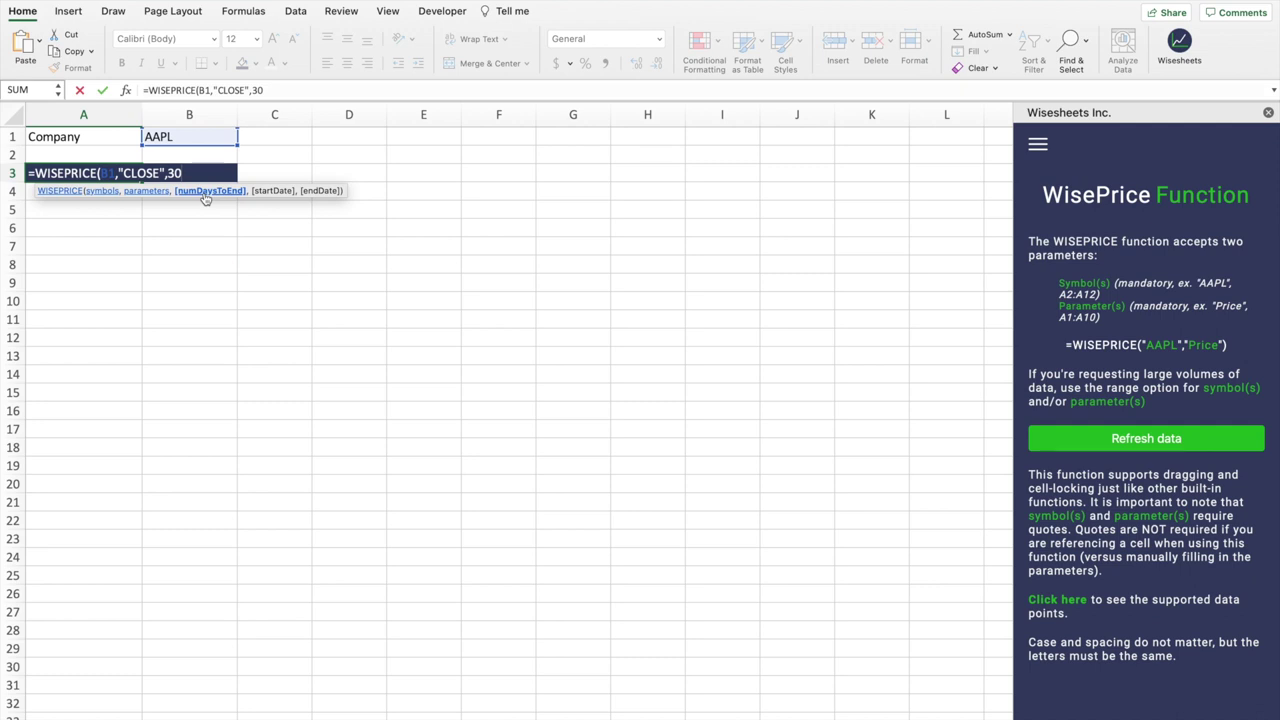
{"action": "type", "text": ")"}
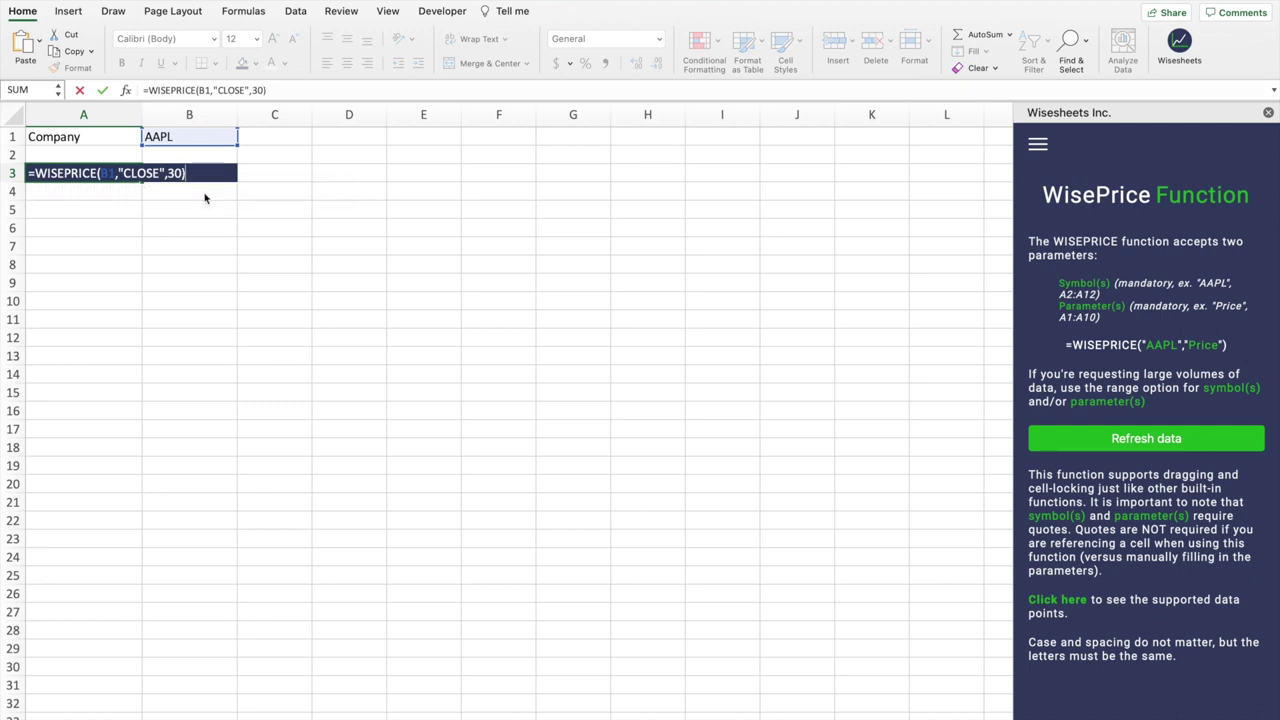
{"action": "key", "text": "Return"}
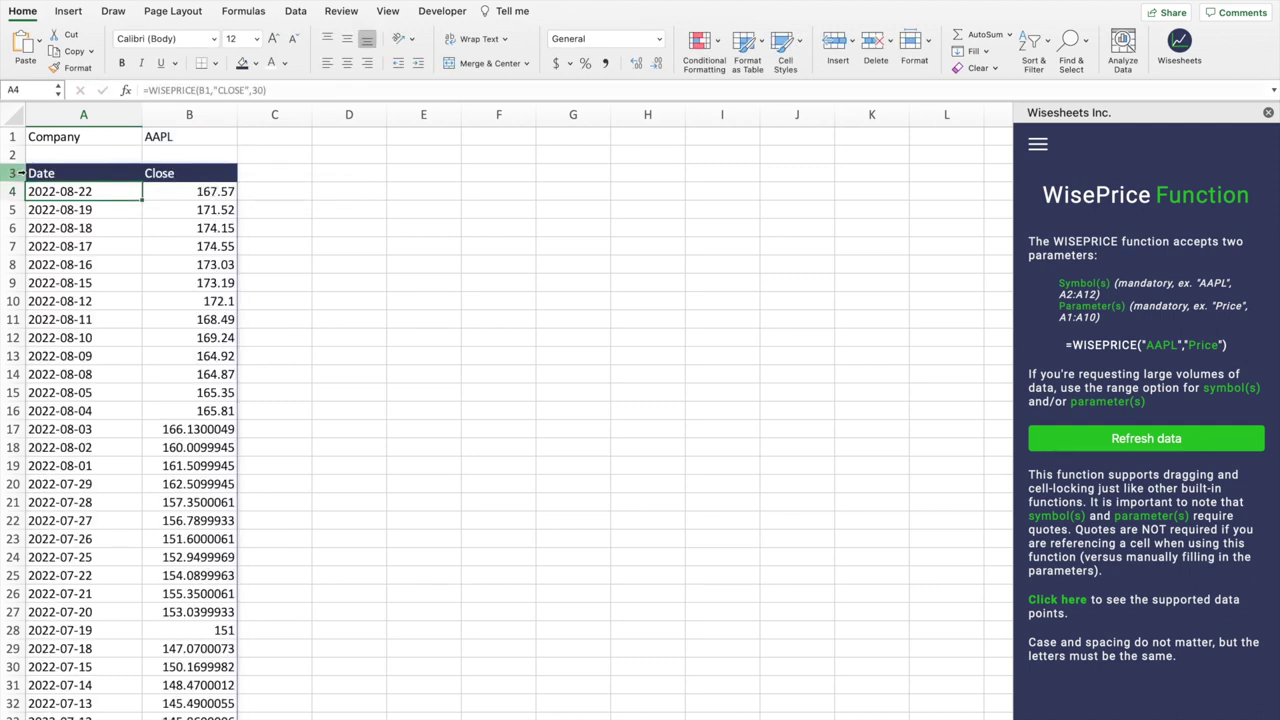
- Look through the closing prices, and replace the company ticker in B1 with msft
{"action": "left_click", "coordinate": [58, 173]}
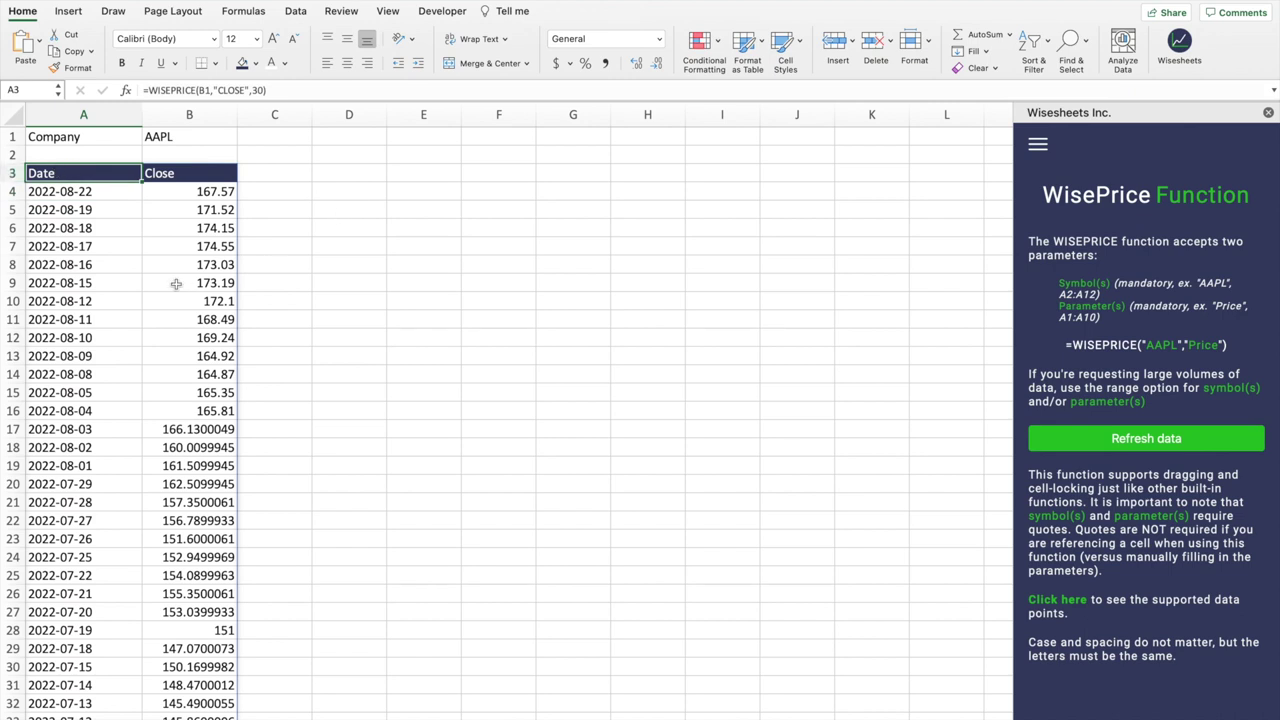
{"action": "scroll", "coordinate": [176, 285], "scroll_direction": "down", "scroll_amount": 2}
{"action": "scroll", "coordinate": [176, 285], "scroll_direction": "down", "scroll_amount": 1}
{"action": "scroll", "coordinate": [176, 285], "scroll_direction": "up", "scroll_amount": 4}
{"action": "scroll", "coordinate": [205, 210], "scroll_direction": "down", "scroll_amount": 2}
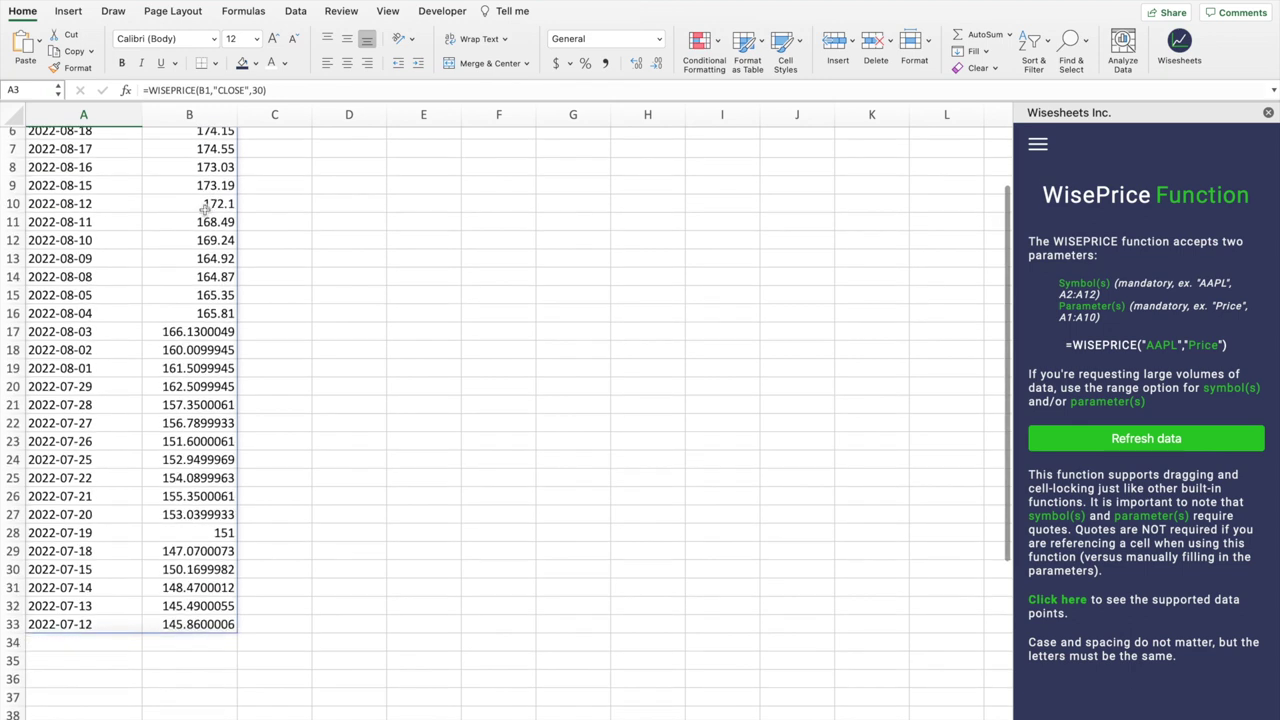
{"action": "scroll", "coordinate": [205, 205], "scroll_direction": "up", "scroll_amount": 3}
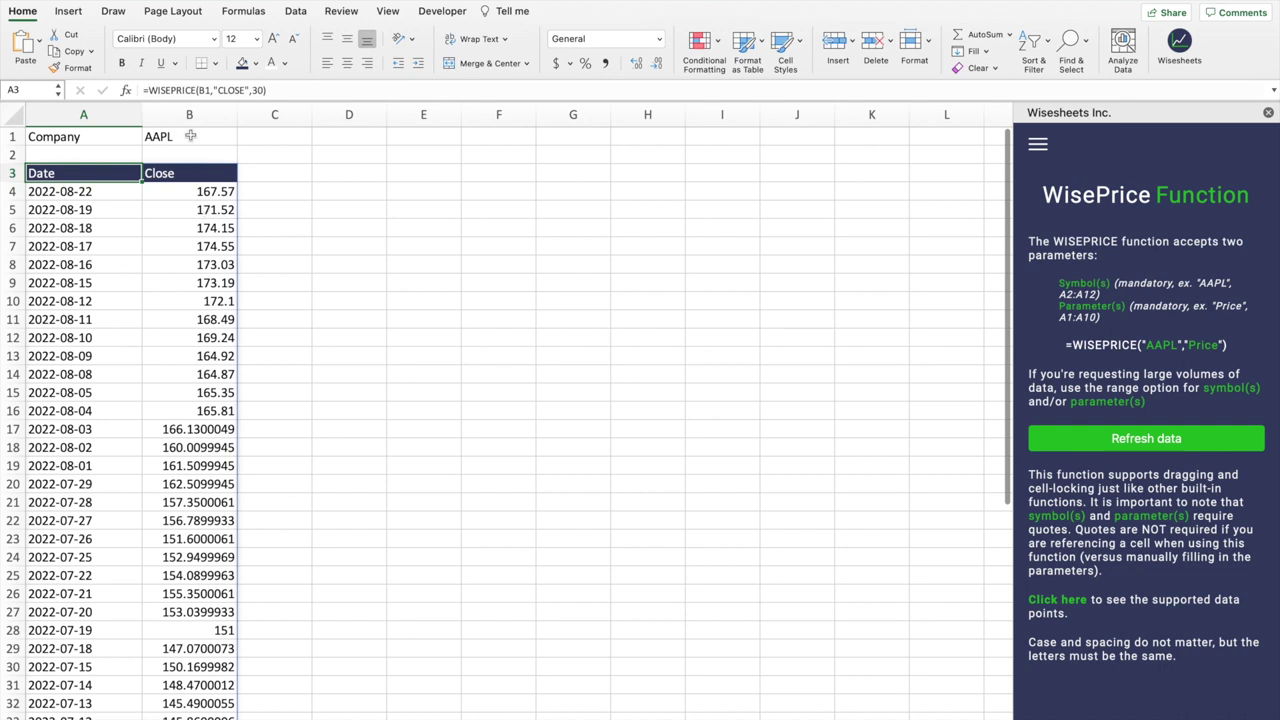
{"action": "left_click", "coordinate": [191, 137]}
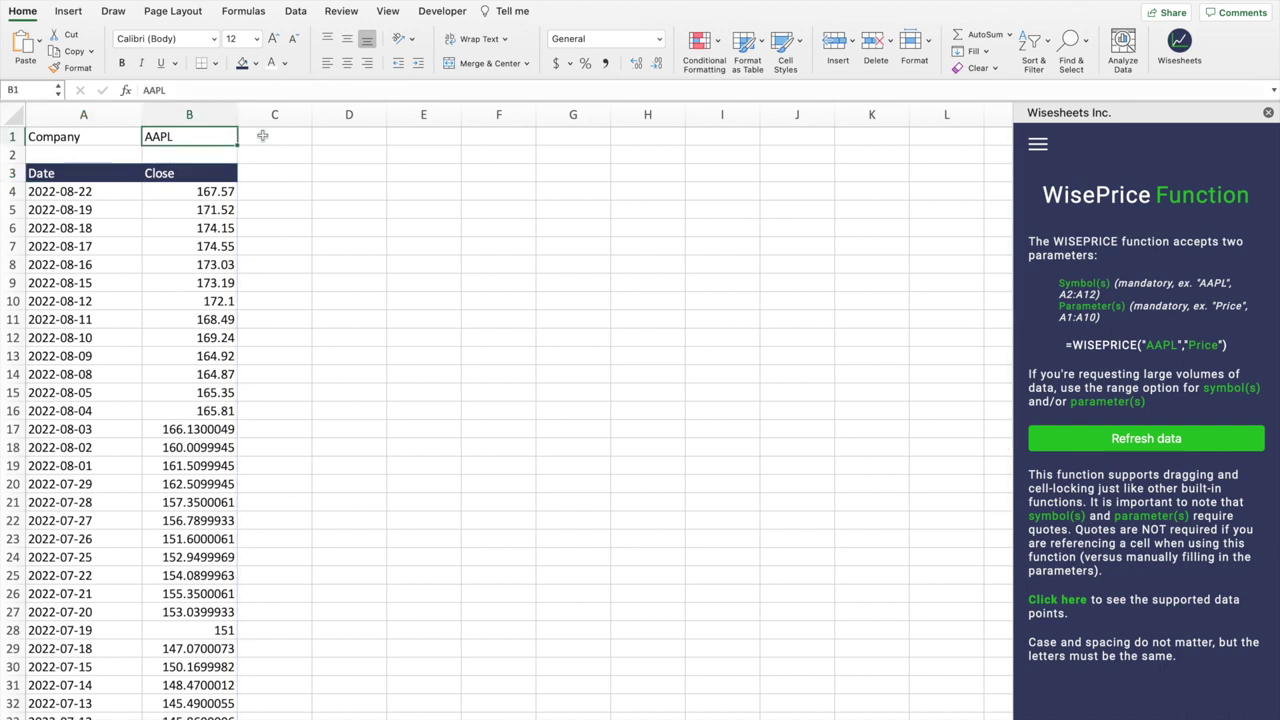
{"action": "key", "text": "Delete"}
{"action": "type", "text": "msft"}
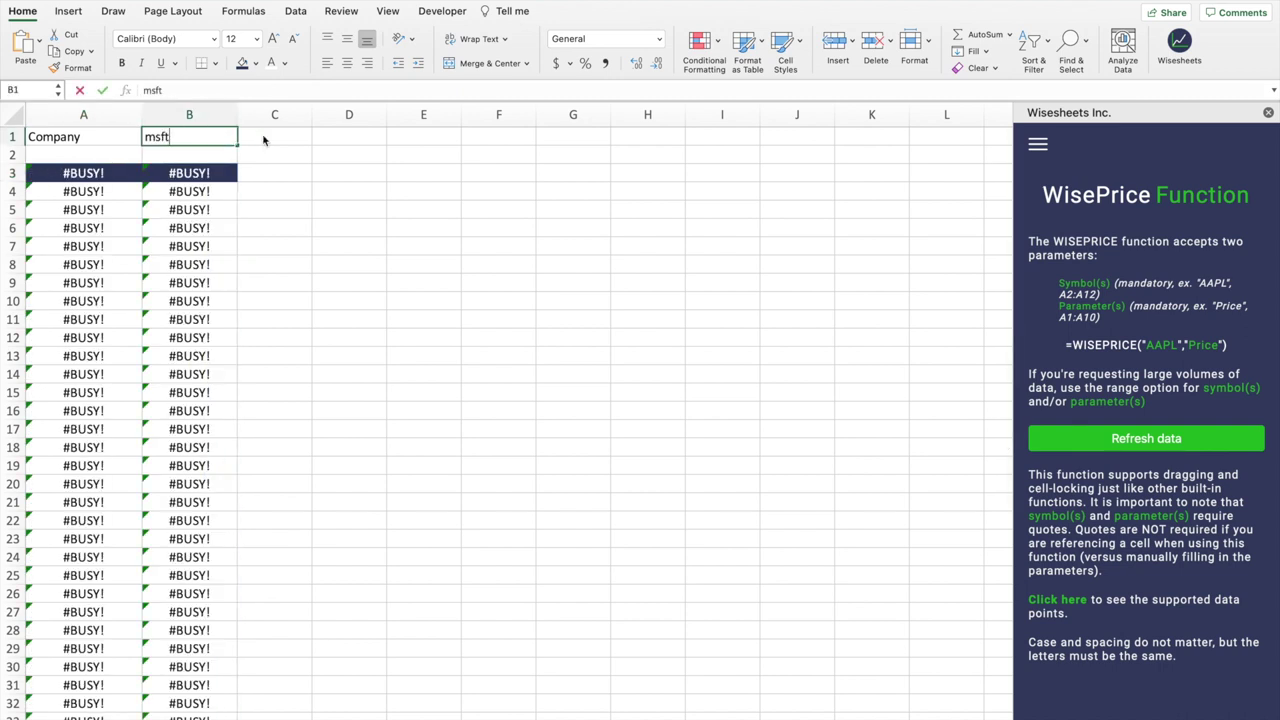
{"action": "key", "text": "Return"}
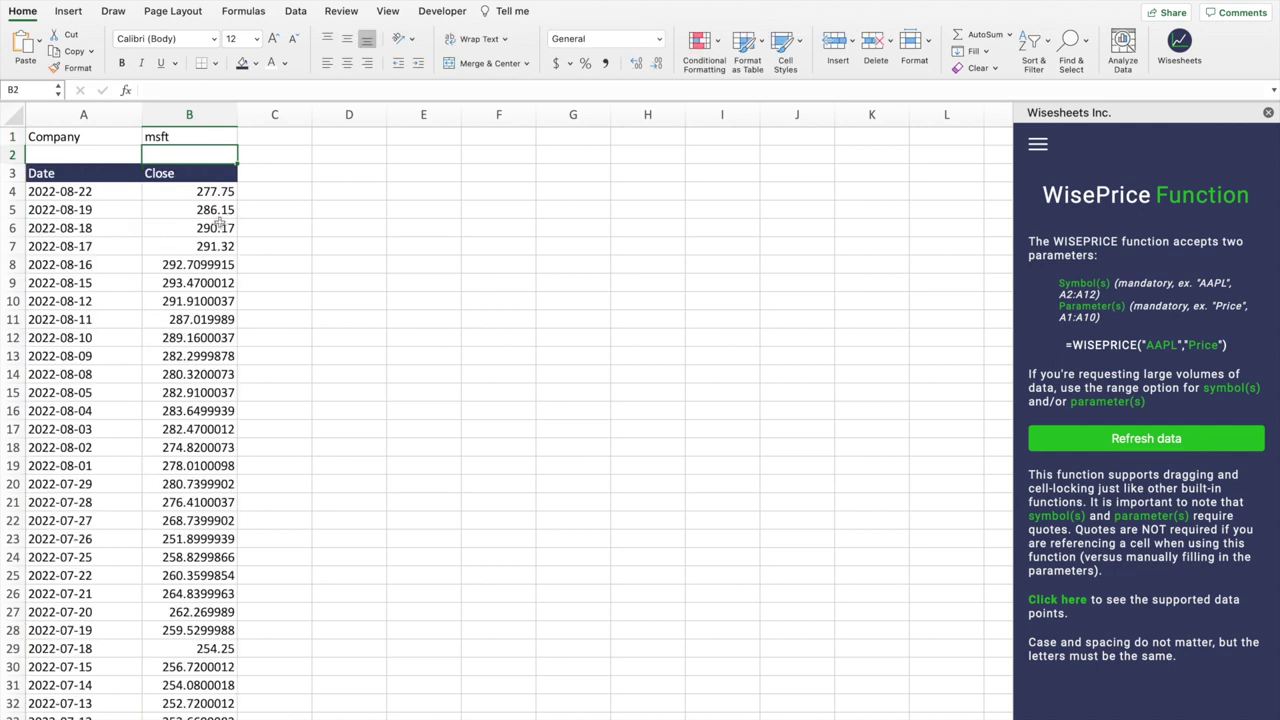
{"action": "scroll", "coordinate": [219, 225], "scroll_direction": "down", "scroll_amount": 3}
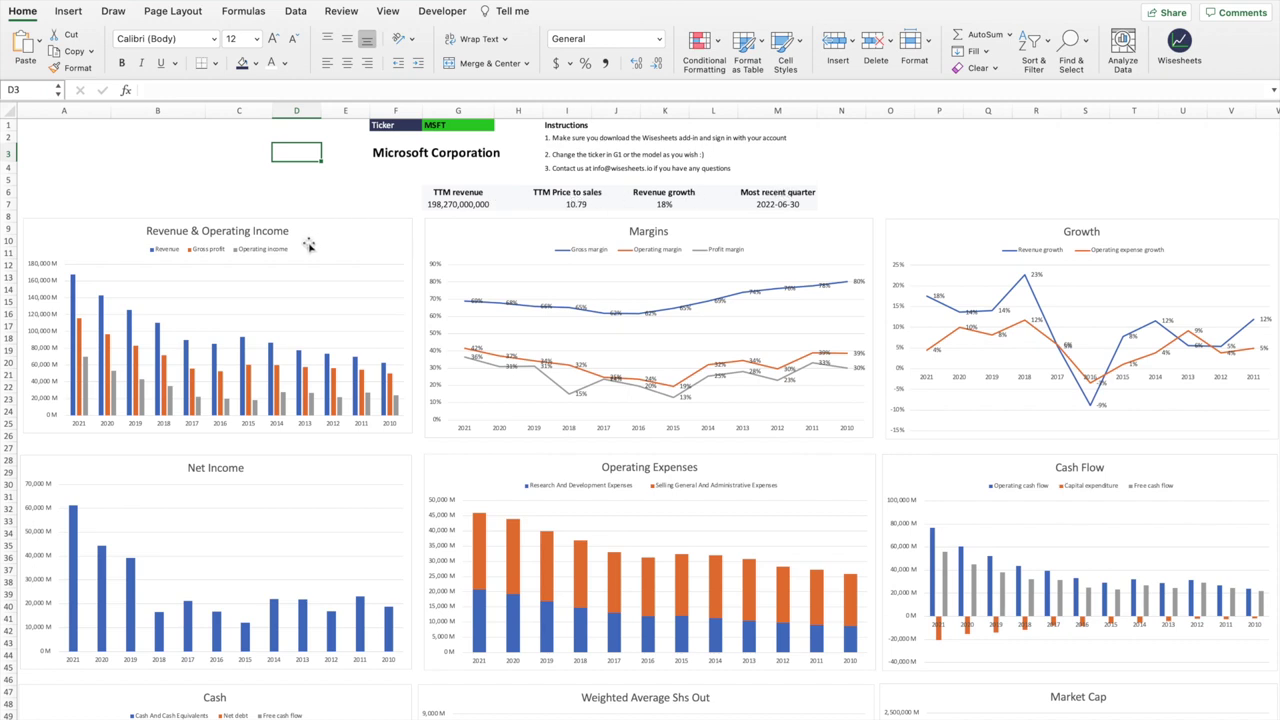
- Look over the dashboard charts, and inspect the WISE and margin formulas in column B of the Data sheet
{"action": "scroll", "coordinate": [710, 373], "scroll_direction": "down", "scroll_amount": 3}
{"action": "scroll", "coordinate": [710, 373], "scroll_direction": "down", "scroll_amount": 10}
{"action": "scroll", "coordinate": [710, 375], "scroll_direction": "up", "scroll_amount": 12}
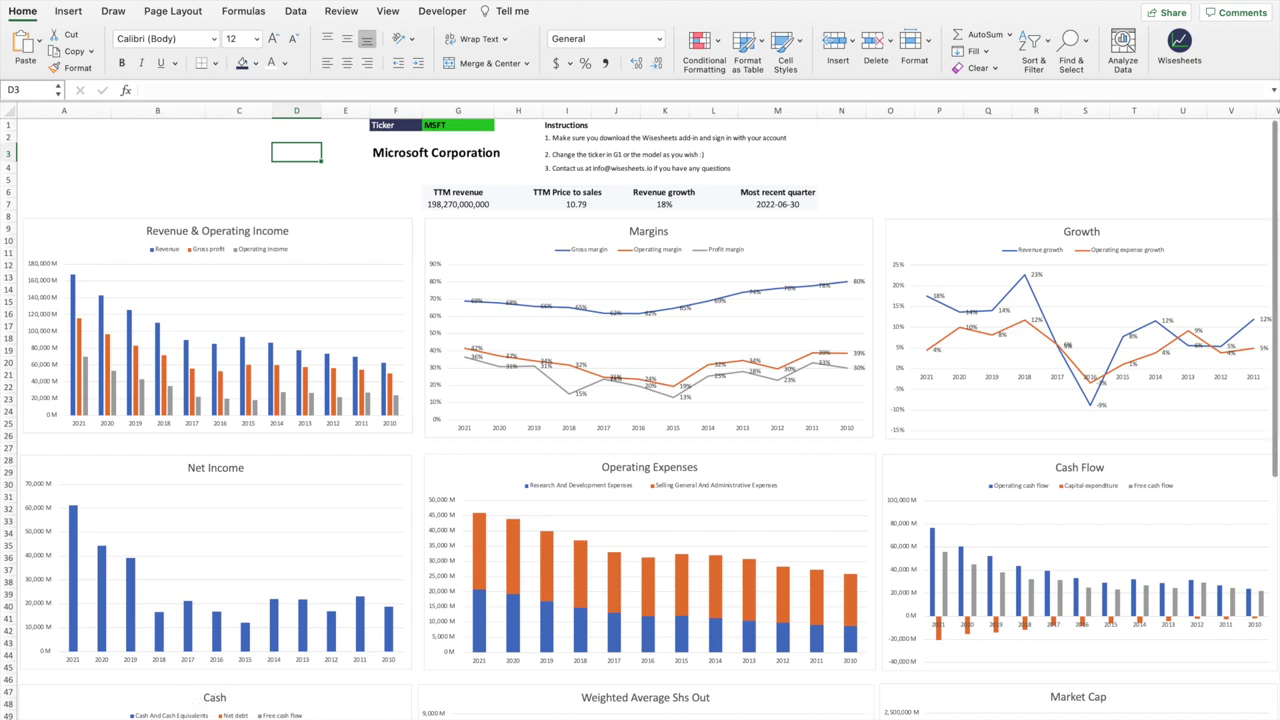
{"action": "key", "text": "ctrl+Page_Down"}
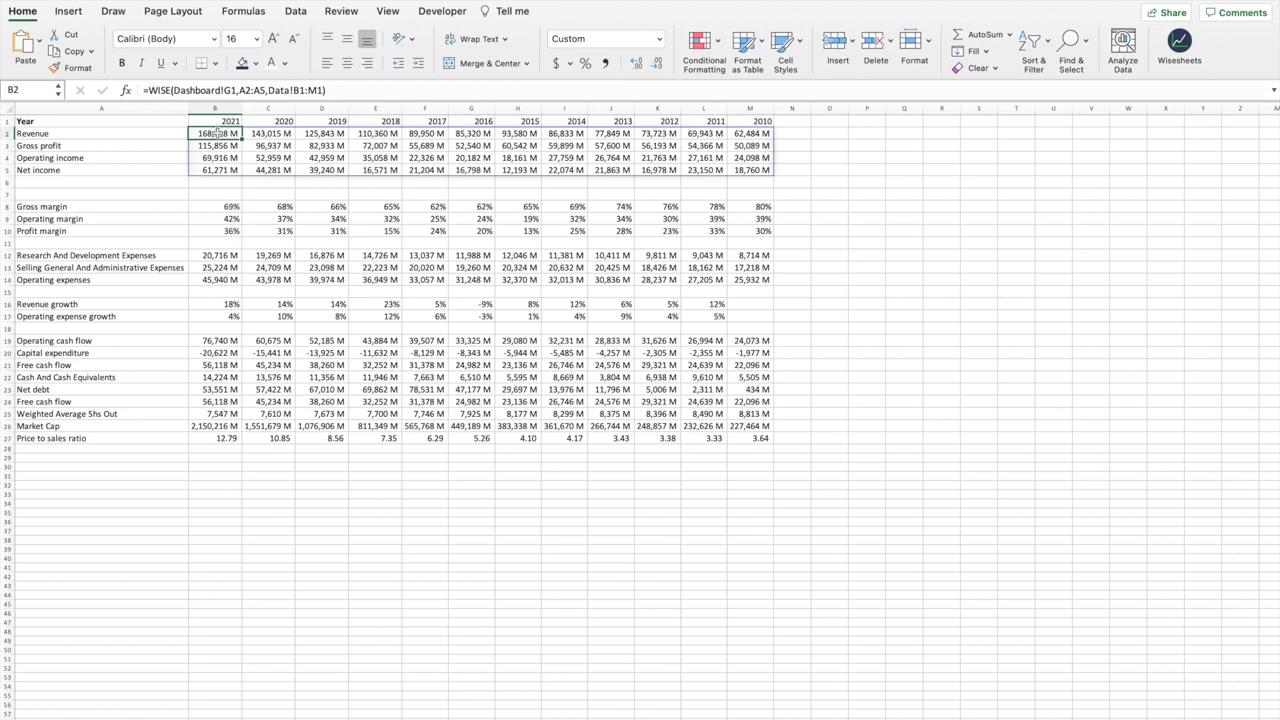
{"action": "left_click", "coordinate": [229, 217]}
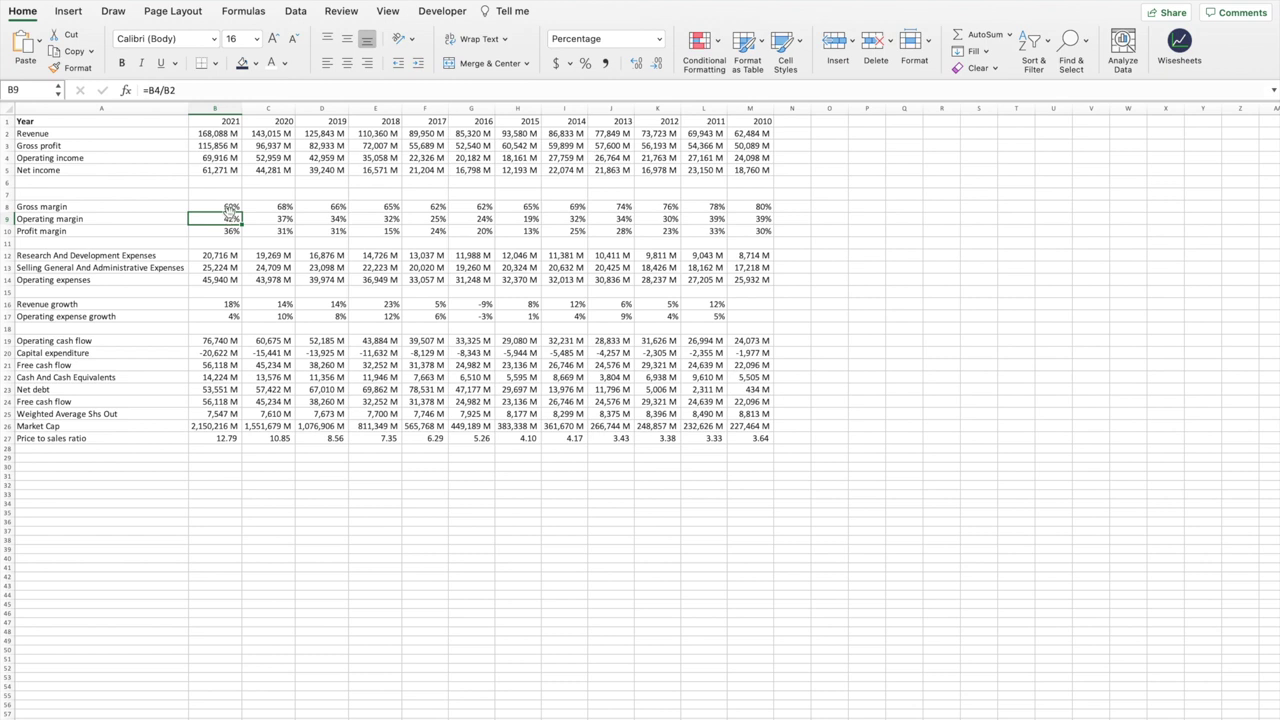
{"action": "left_click", "coordinate": [229, 207]}
{"action": "left_click", "coordinate": [229, 218]}
{"action": "left_click", "coordinate": [229, 231]}
{"action": "left_click", "coordinate": [221, 134]}
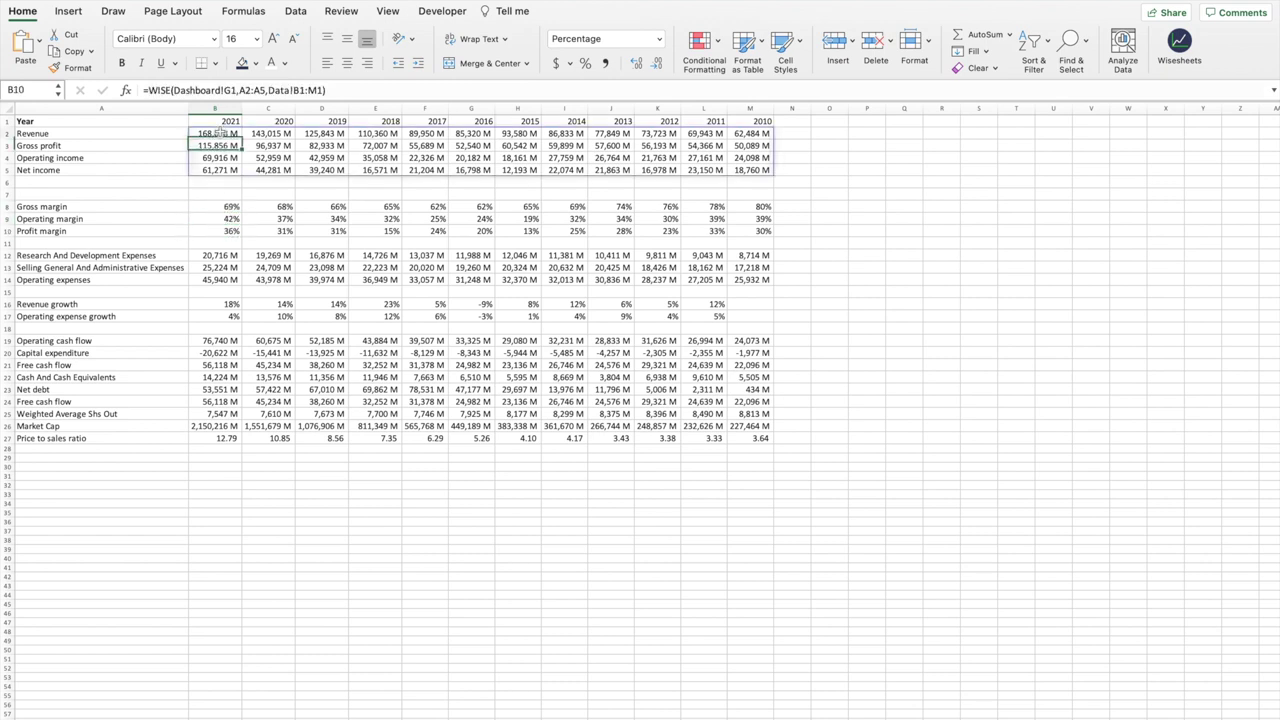
{"action": "left_click", "coordinate": [220, 256]}
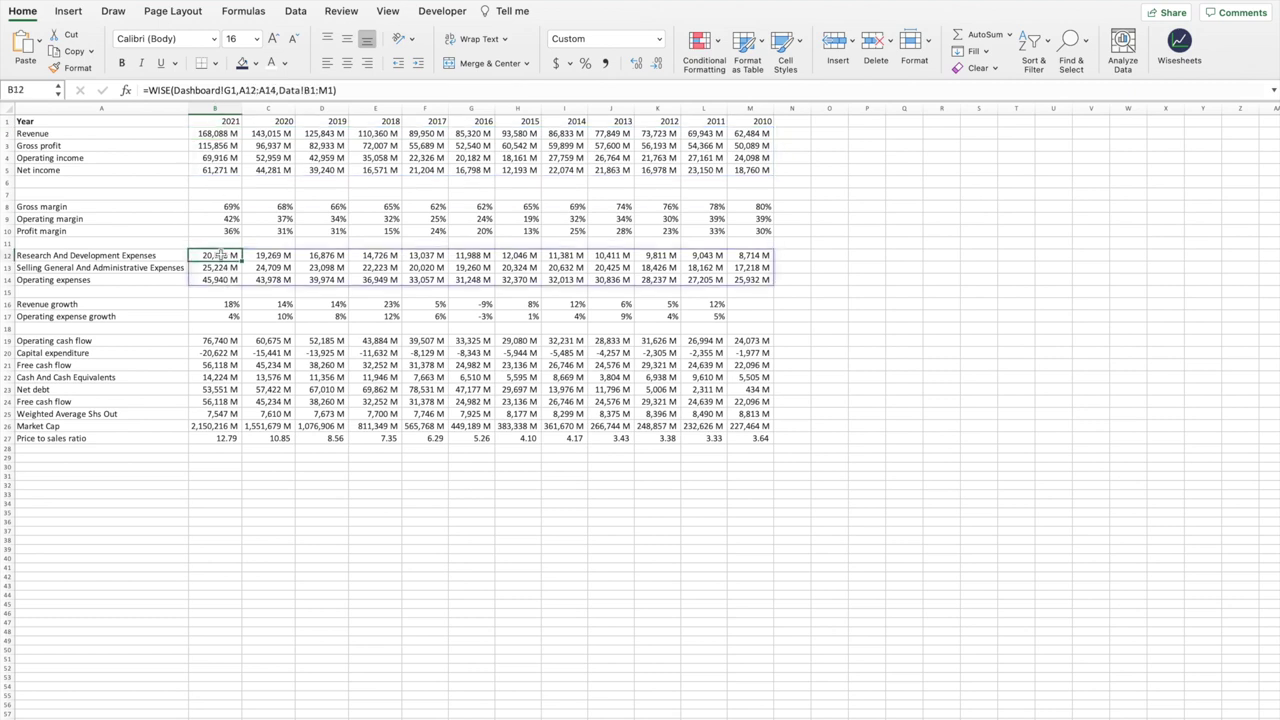
{"action": "left_click", "coordinate": [228, 339]}
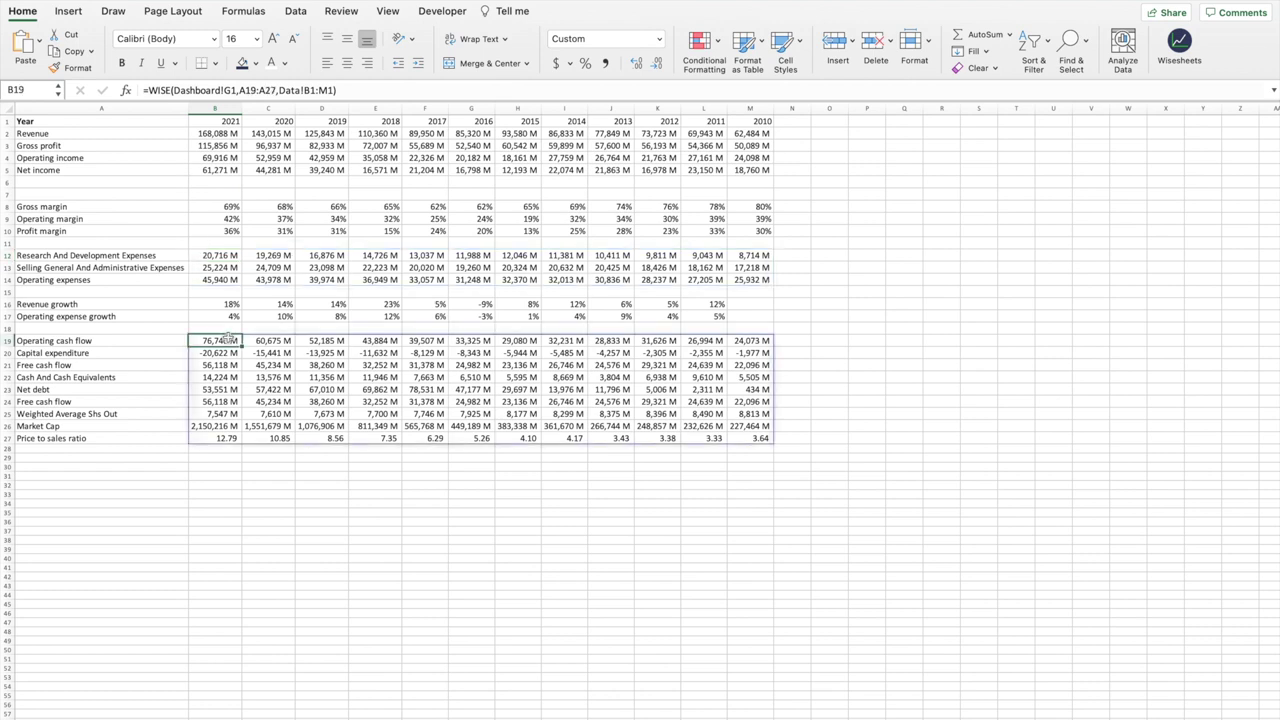
- Change the dashboard ticker in G1 to AAPL and review the updated charts
{"action": "key", "text": "ctrl+Page_Up"}
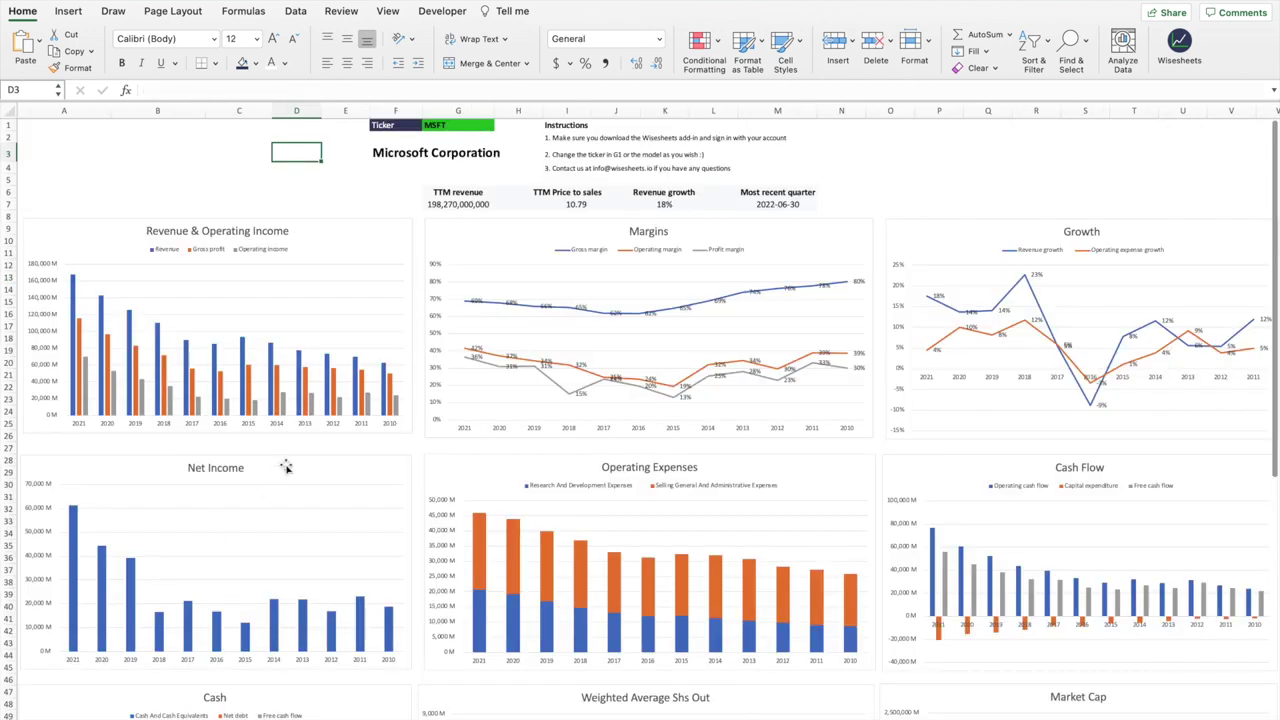
{"action": "left_click", "coordinate": [467, 125]}
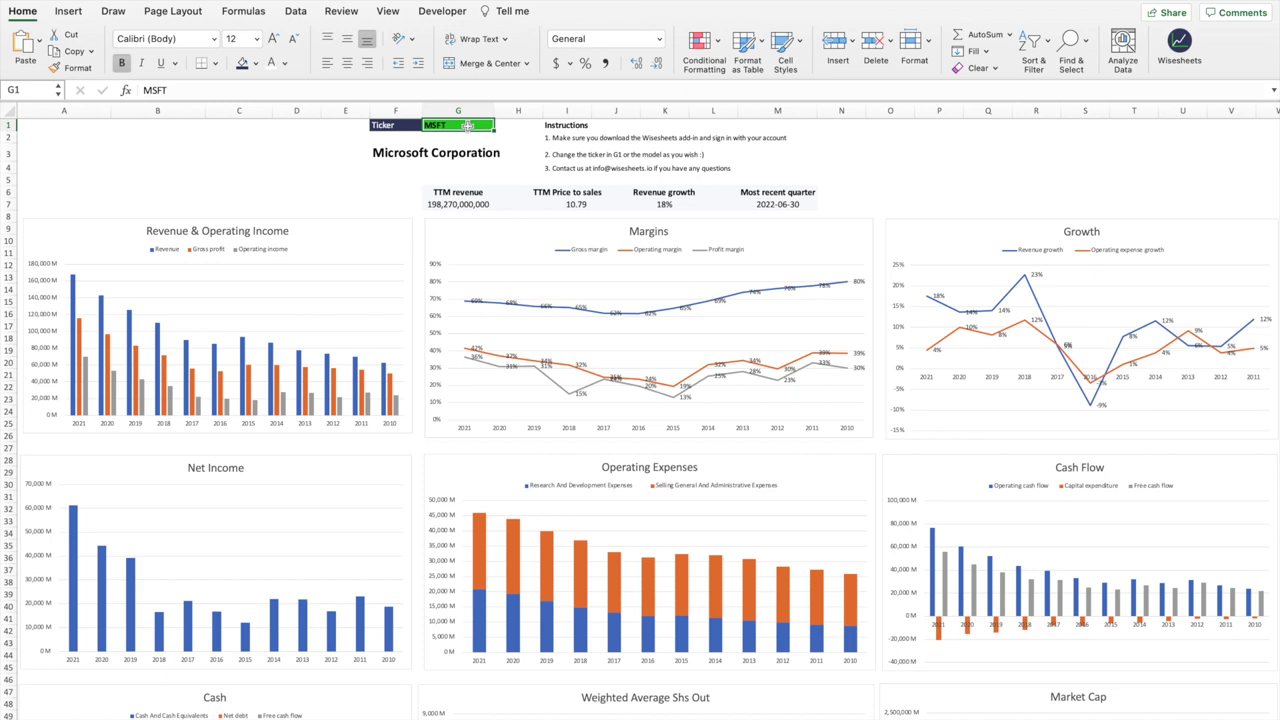
{"action": "type", "text": "AAPL"}
{"action": "key", "text": "Return"}
{"action": "double_click", "coordinate": [467, 125]}
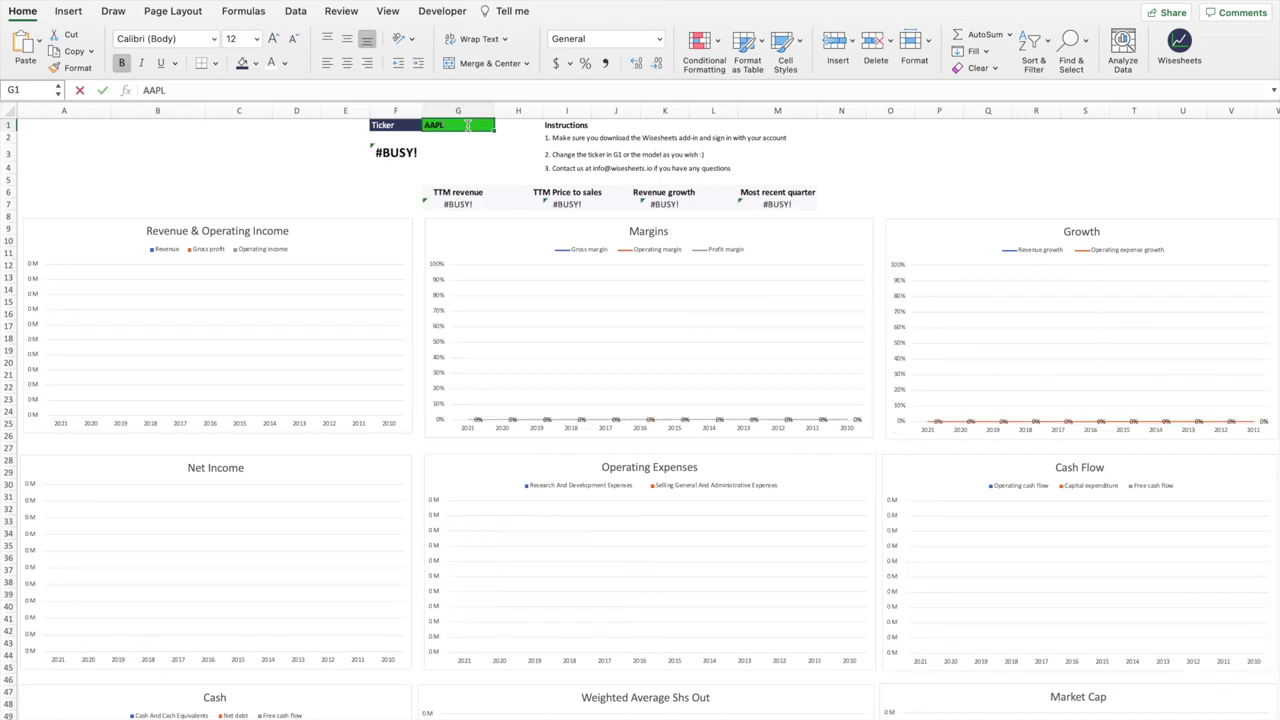
{"action": "left_click", "coordinate": [260, 148]}
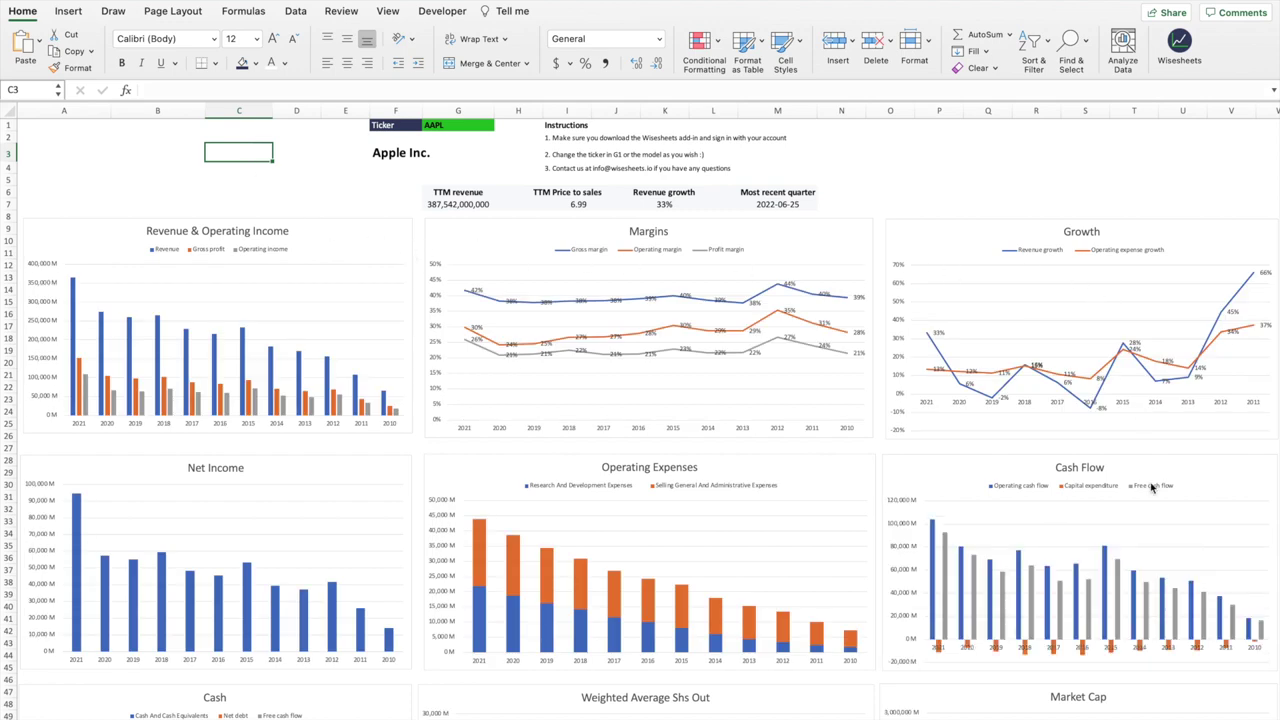
{"action": "scroll", "coordinate": [1151, 487], "scroll_direction": "down", "scroll_amount": 10}
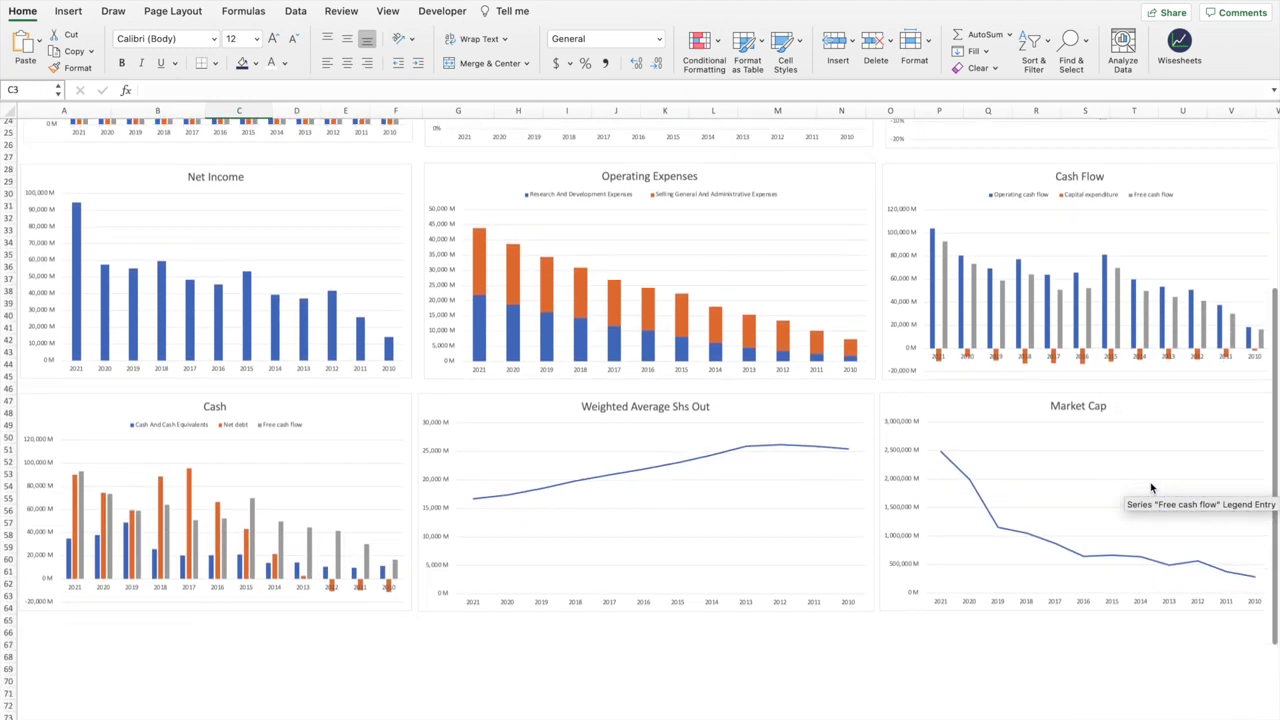
{"action": "scroll", "coordinate": [1151, 487], "scroll_direction": "down", "scroll_amount": 3}
{"action": "scroll", "coordinate": [286, 163], "scroll_direction": "up", "scroll_amount": 13}
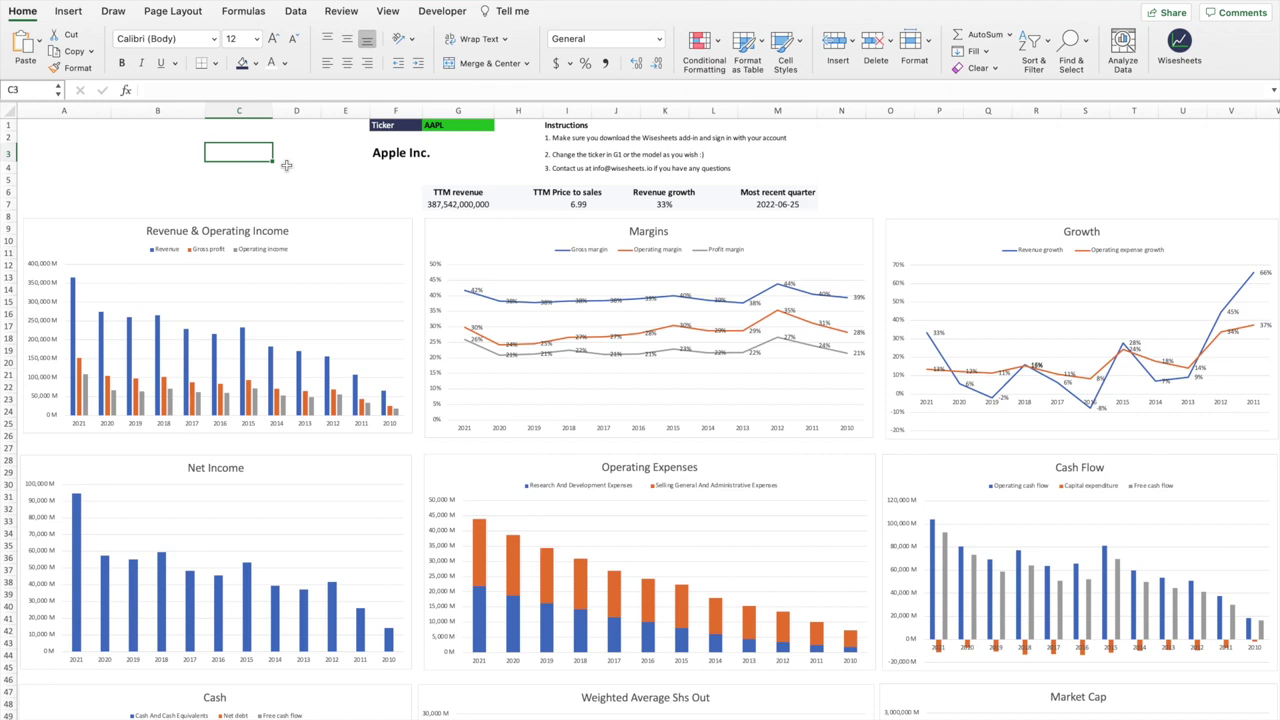
- Browse the Wise Templates list in the Wisesheets add-in, including the Hypercharts Stock Graphs template, and close the add-in
{"action": "left_click", "coordinate": [1179, 42]}
{"action": "left_click", "coordinate": [1040, 145]}
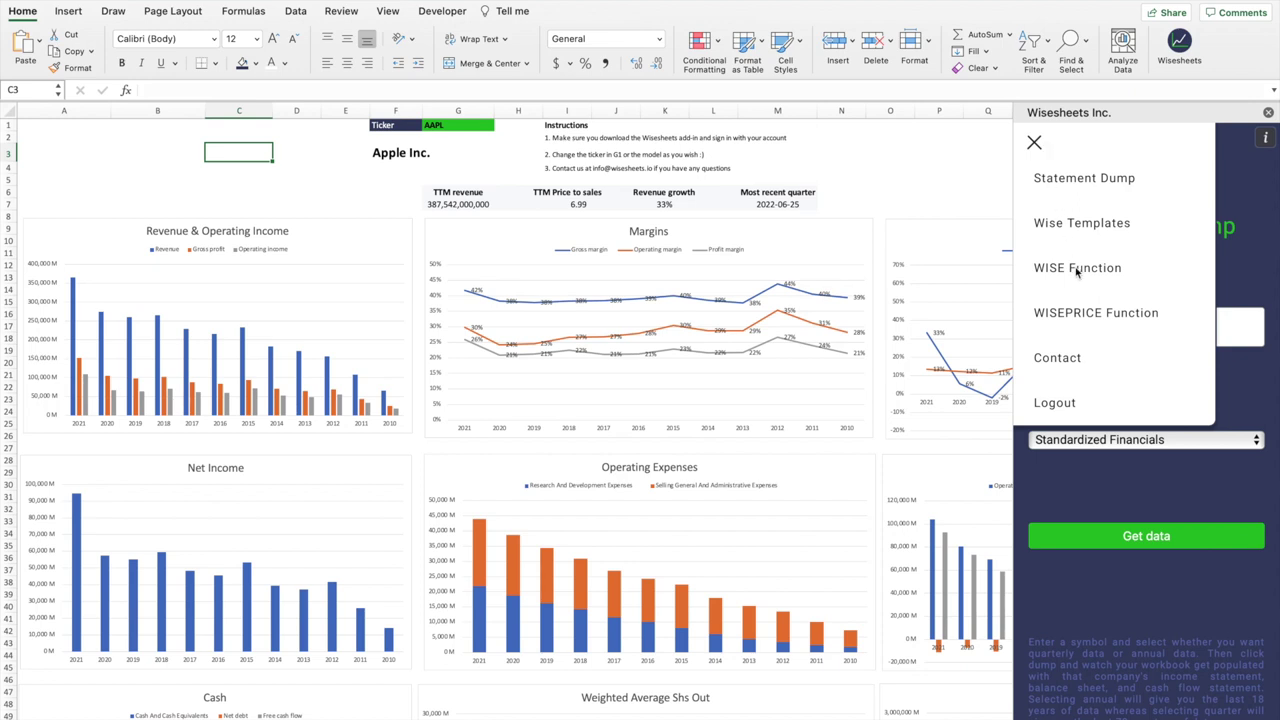
{"action": "left_click", "coordinate": [1080, 224]}
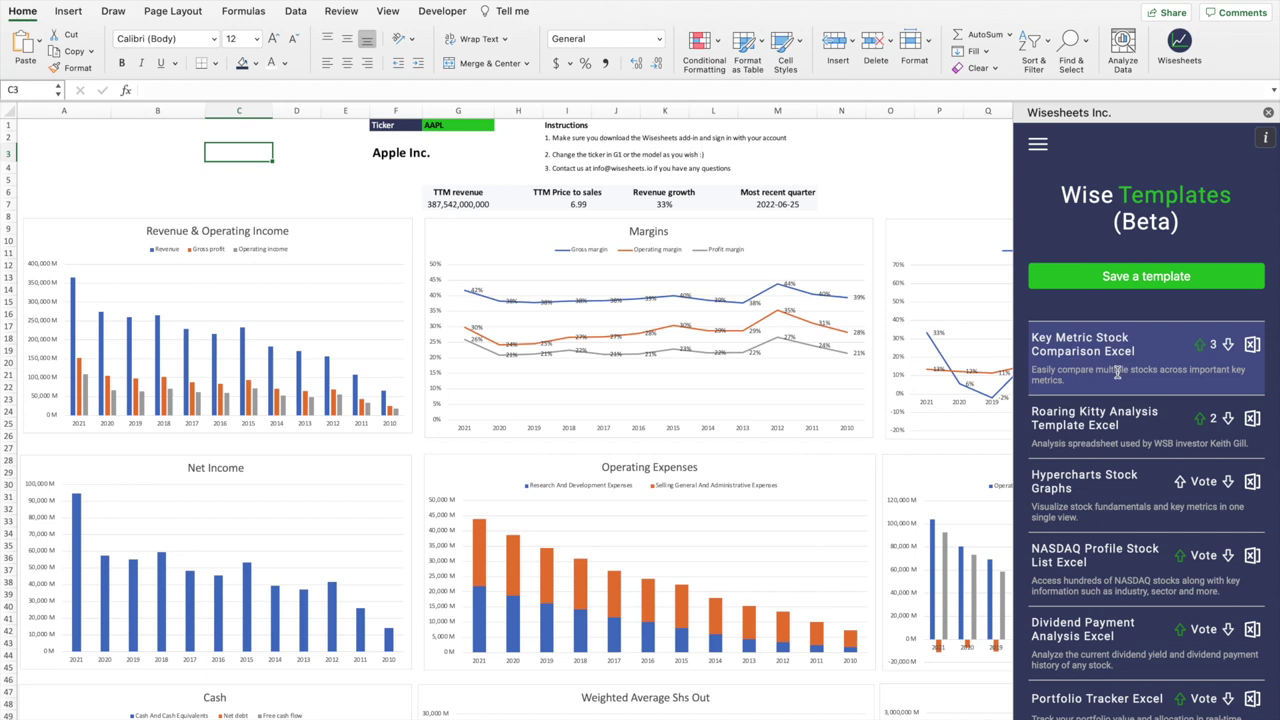
{"action": "scroll", "coordinate": [1120, 375], "scroll_direction": "down", "scroll_amount": 2}
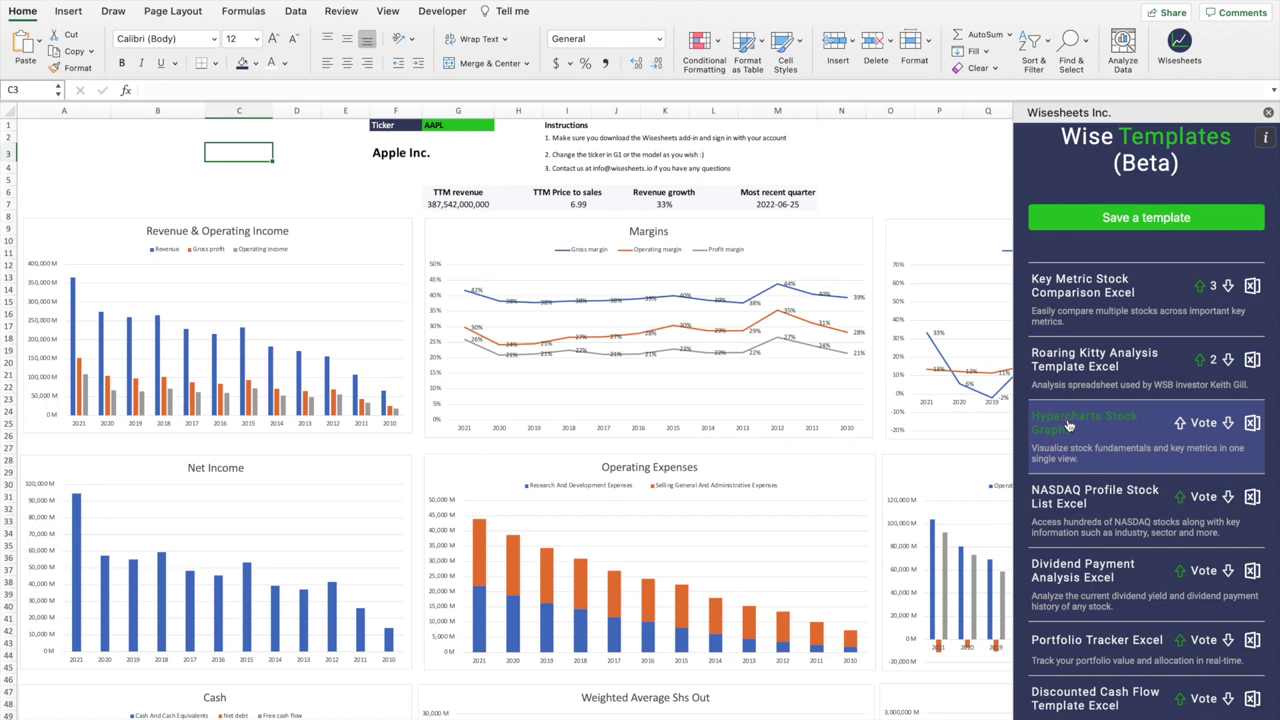
{"action": "left_click", "coordinate": [1182, 62]}
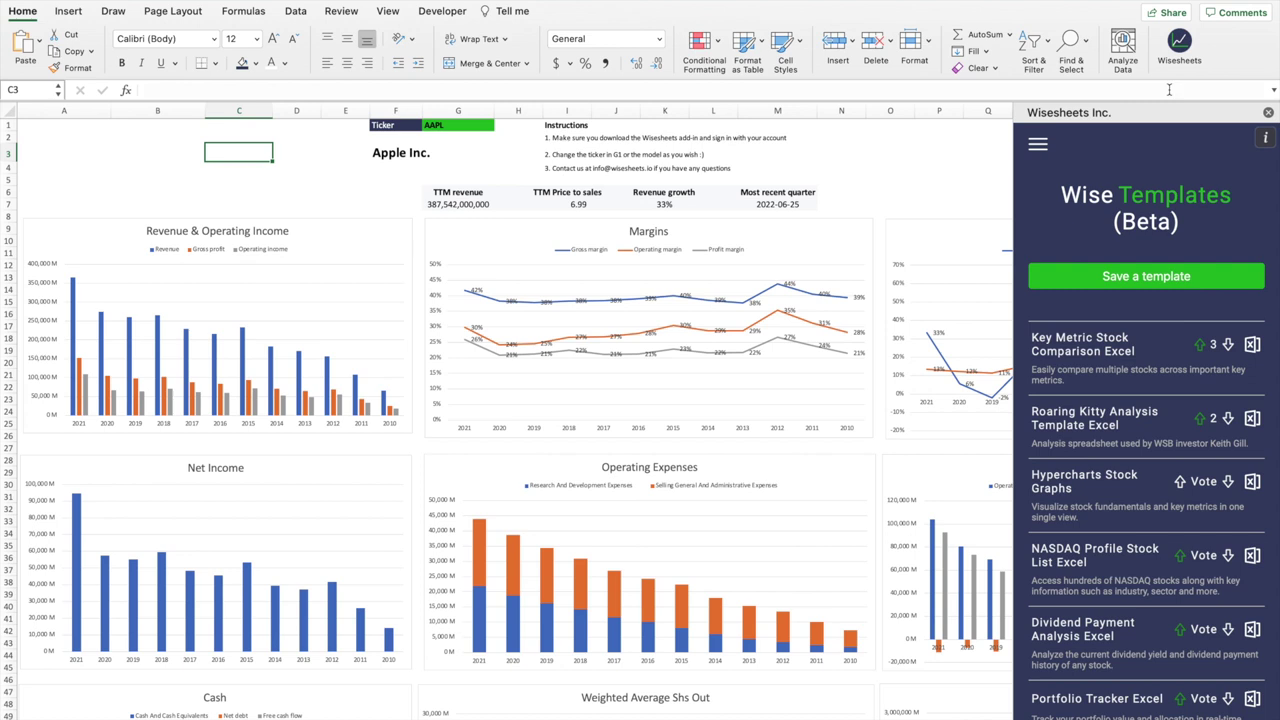
{"action": "left_click", "coordinate": [1268, 113]}
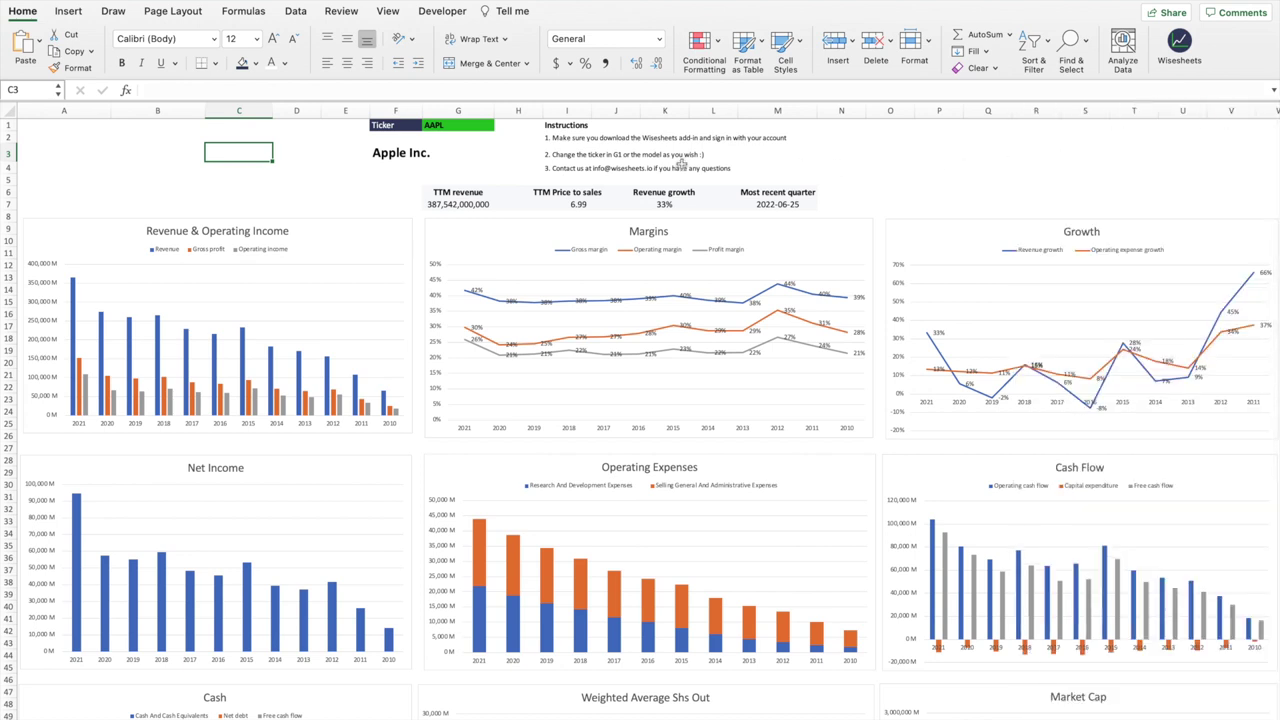
- Check the ticker cell G1 on the dashboard and the Data sheet that feeds its charts, and return to the dashboard
{"action": "left_click", "coordinate": [452, 124]}
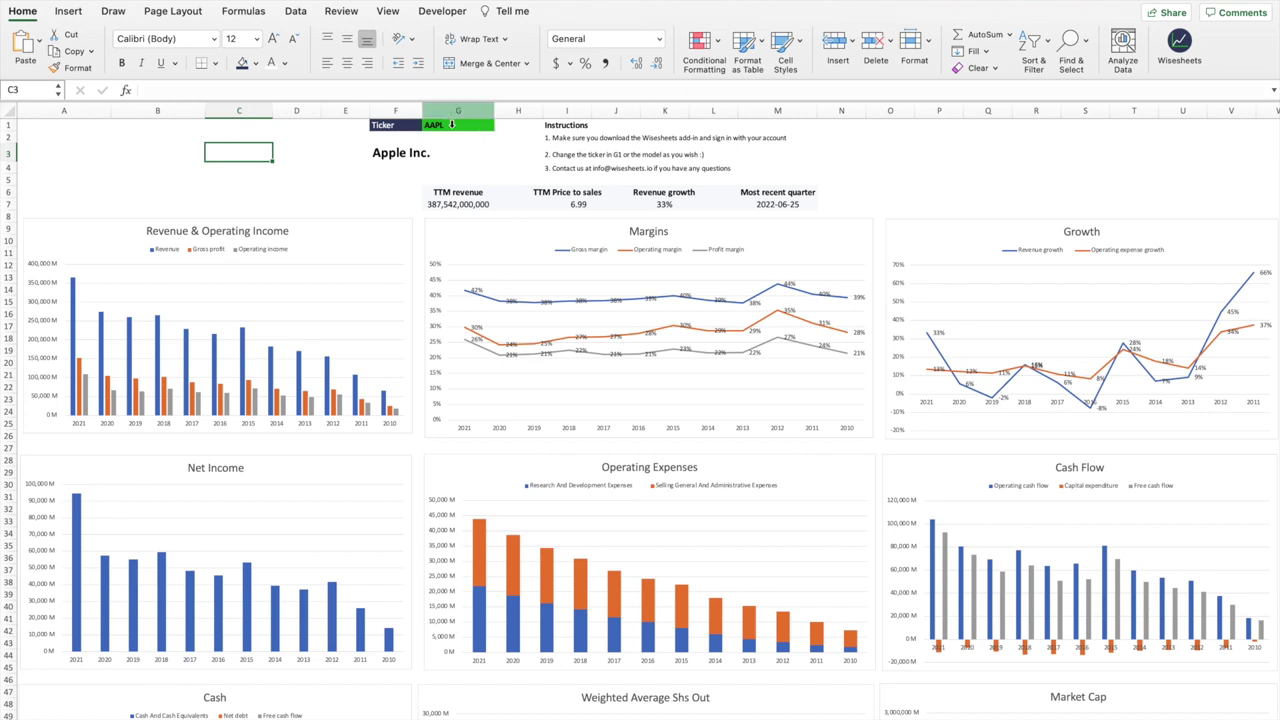
{"action": "left_click", "coordinate": [452, 124]}
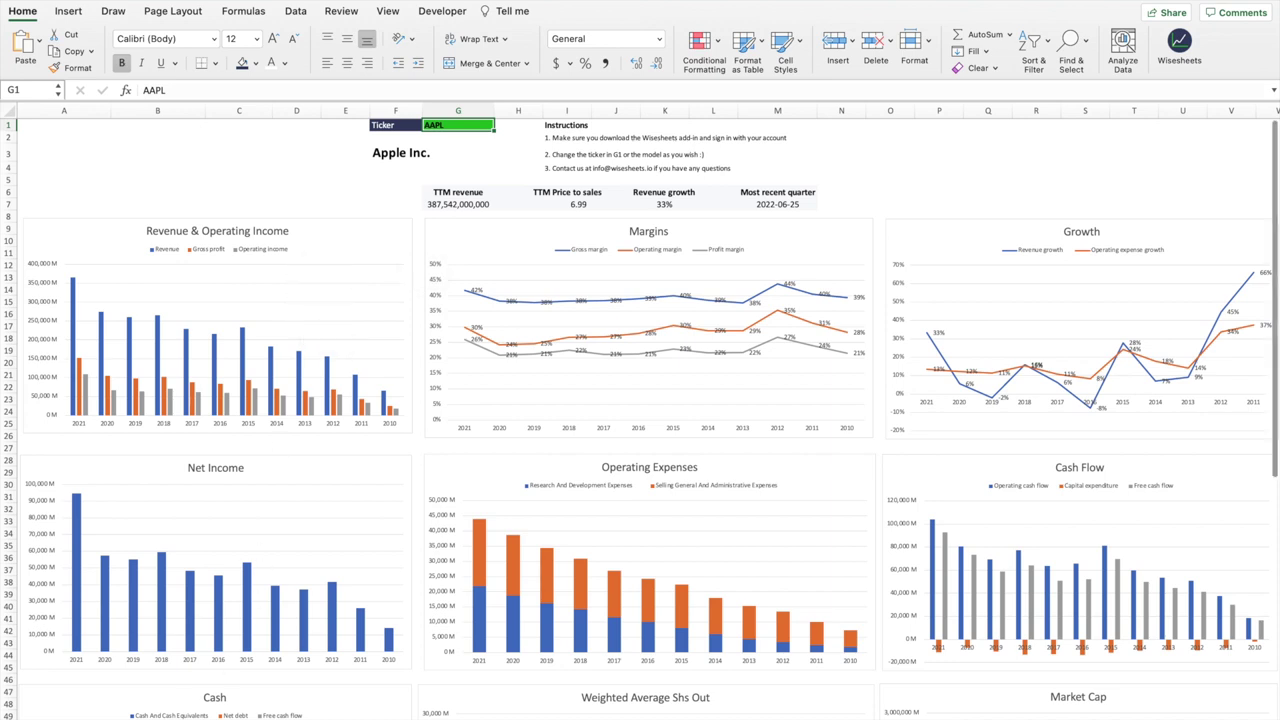
{"action": "left_click", "coordinate": [228, 718]}
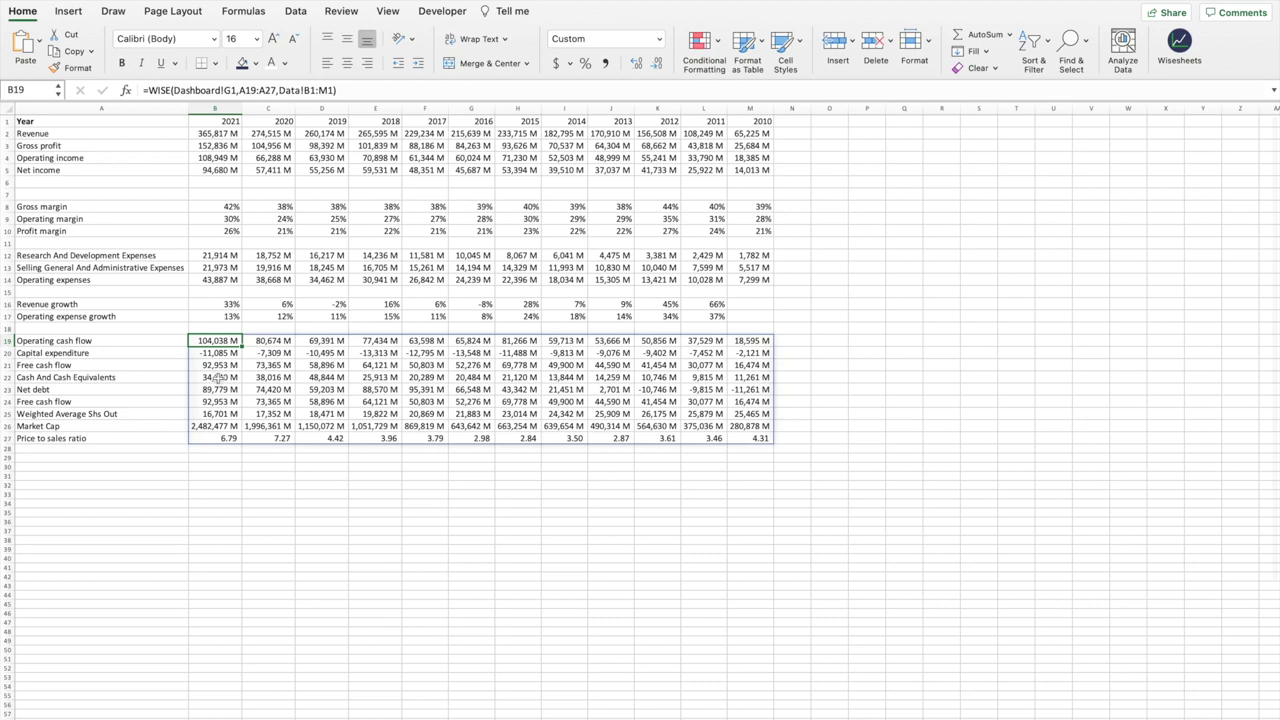
{"action": "left_click", "coordinate": [150, 718]}
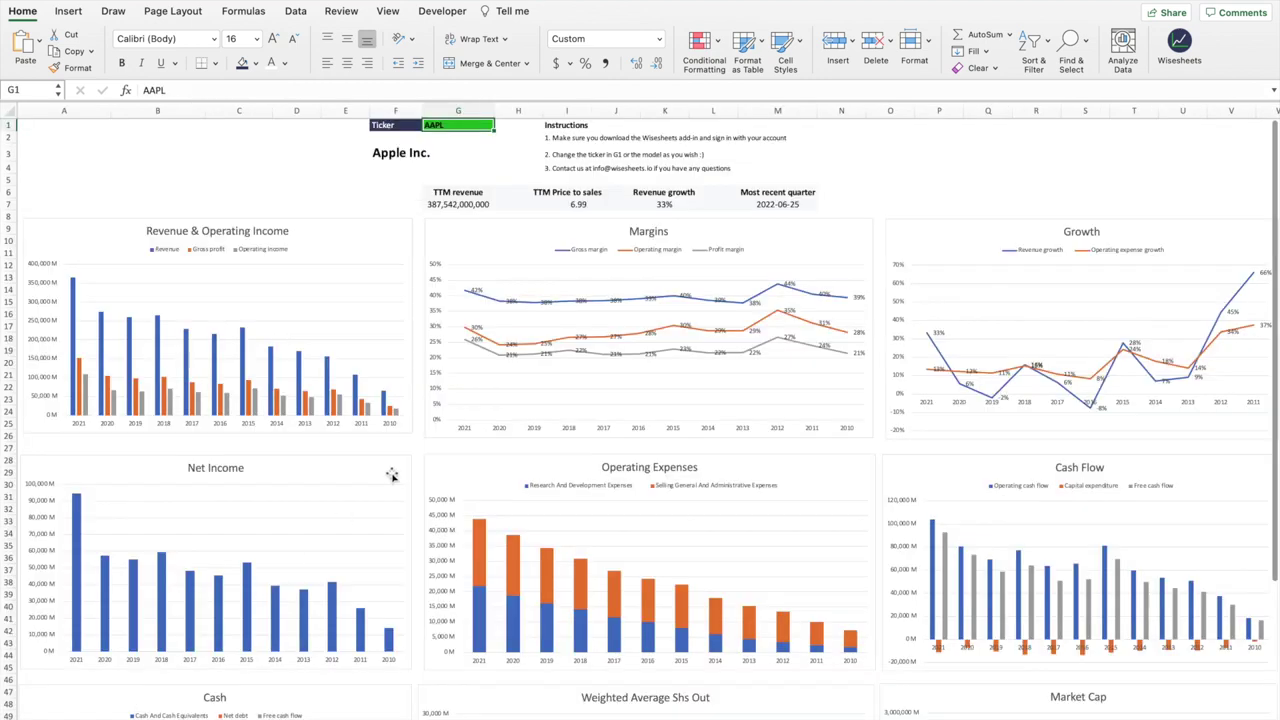